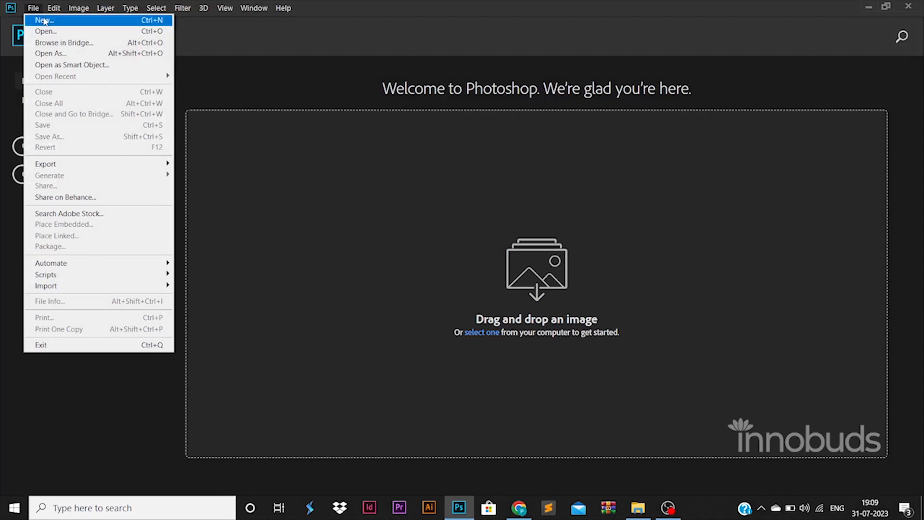
Create a new 1500 × 1500 px document at 72 ppi.
{"action": "left_click", "coordinate": [47, 20]}
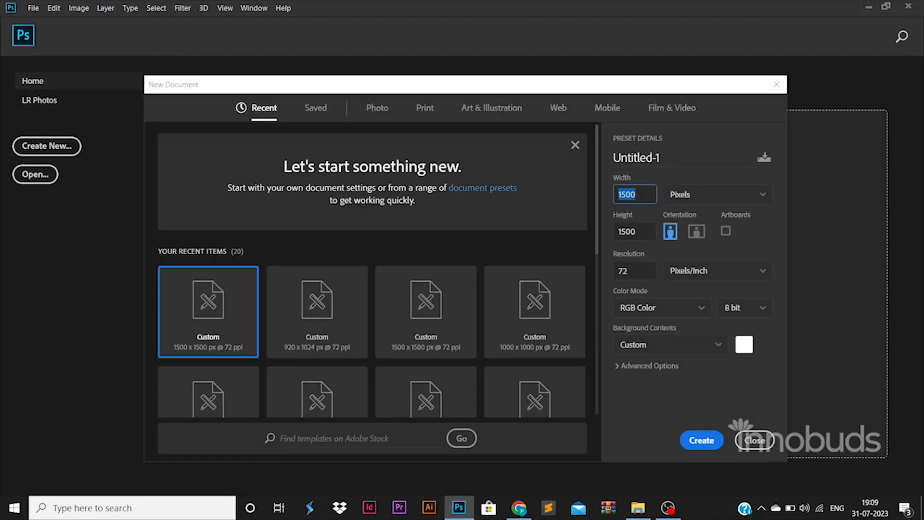
{"action": "left_click", "coordinate": [642, 229]}
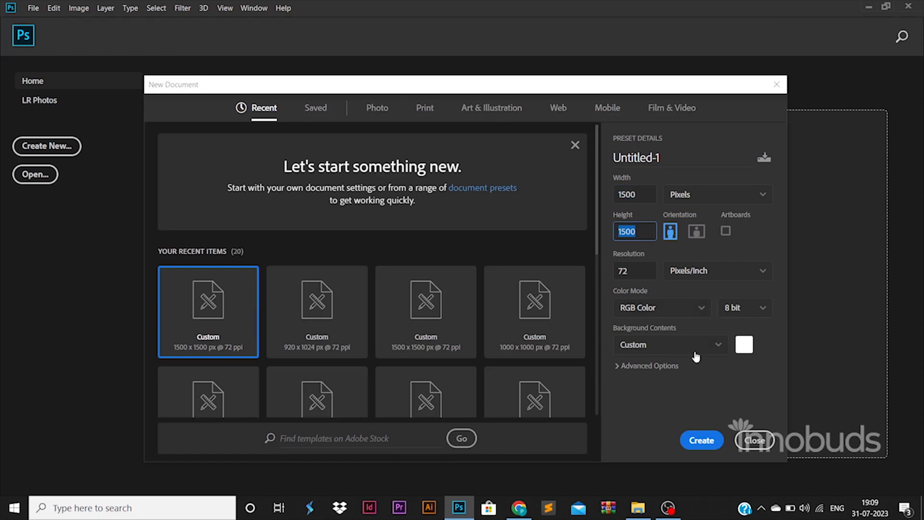
{"action": "left_click", "coordinate": [701, 439]}
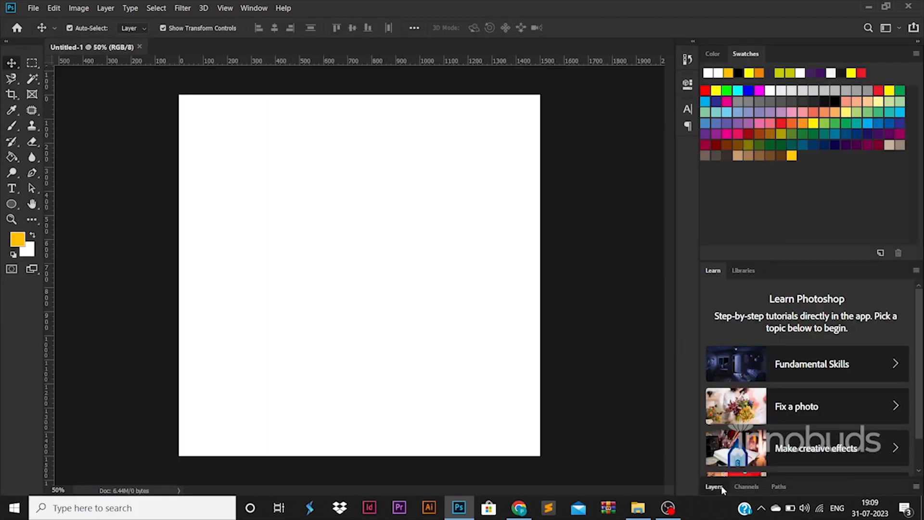
Unlock the Background layer and add four margin guides: left, right, top and bottom.
{"action": "left_click", "coordinate": [714, 486]}
{"action": "left_click", "coordinate": [904, 401]}
{"action": "left_click_drag", "start_coordinate": [52, 309], "coordinate": [191, 307]}
{"action": "left_click_drag", "start_coordinate": [54, 344], "coordinate": [527, 344]}
{"action": "left_click_drag", "start_coordinate": [446, 64], "coordinate": [448, 108]}
{"action": "left_click_drag", "start_coordinate": [443, 66], "coordinate": [456, 441]}
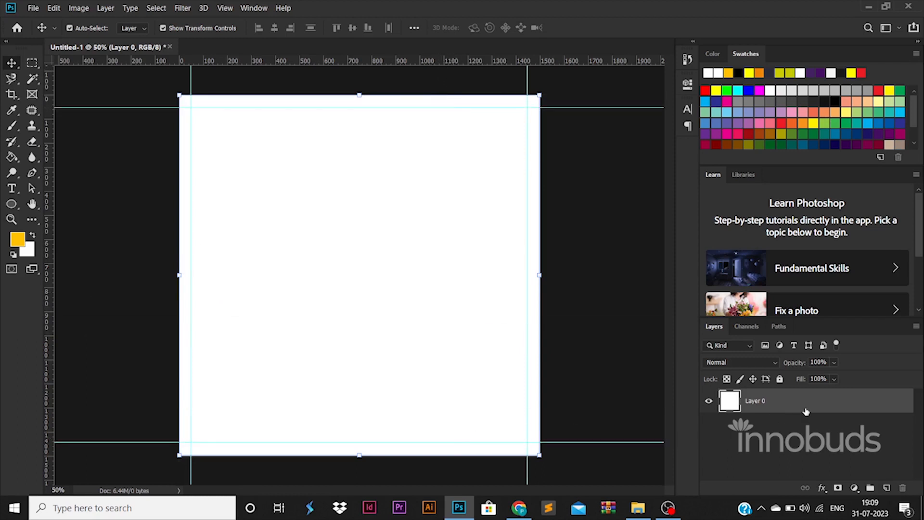
Add a Gradient Overlay to Layer 0 with a dark blue 00144e left stop.
{"action": "double_click", "coordinate": [863, 401]}
{"action": "left_click", "coordinate": [503, 384]}
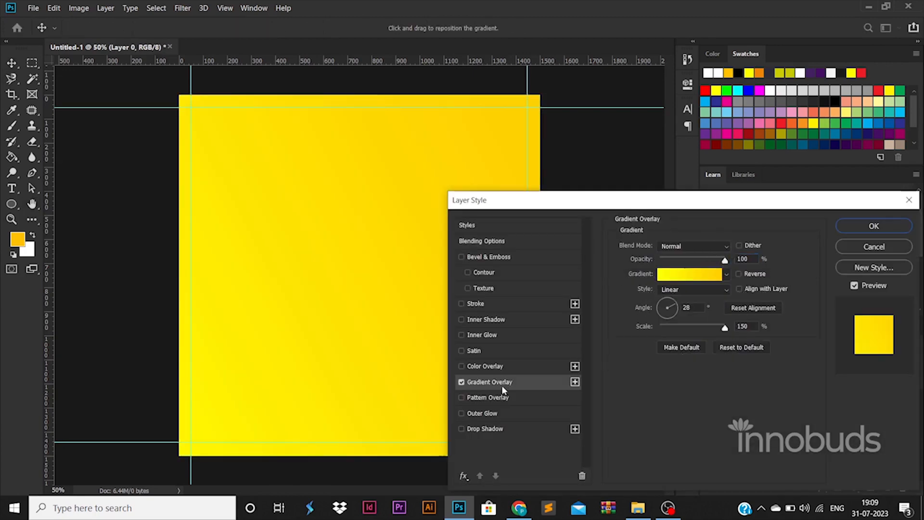
{"action": "left_click", "coordinate": [673, 274]}
{"action": "left_click", "coordinate": [628, 407]}
{"action": "double_click", "coordinate": [628, 407]}
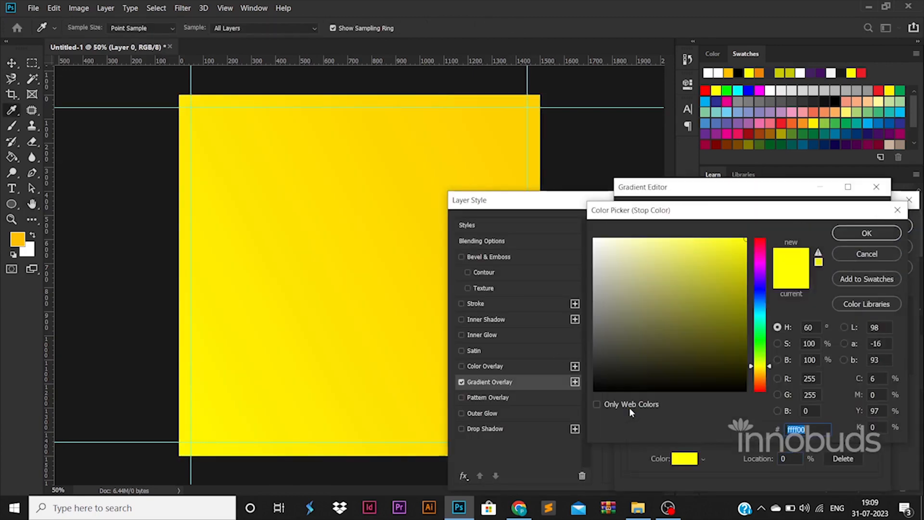
{"action": "left_click_drag", "start_coordinate": [753, 373], "coordinate": [755, 295]}
{"action": "left_click_drag", "start_coordinate": [743, 346], "coordinate": [747, 345]}
{"action": "left_click", "coordinate": [866, 233]}
Set the gradient's right stop to bright blue 0055e2 and apply the overlay.
{"action": "double_click", "coordinate": [852, 406]}
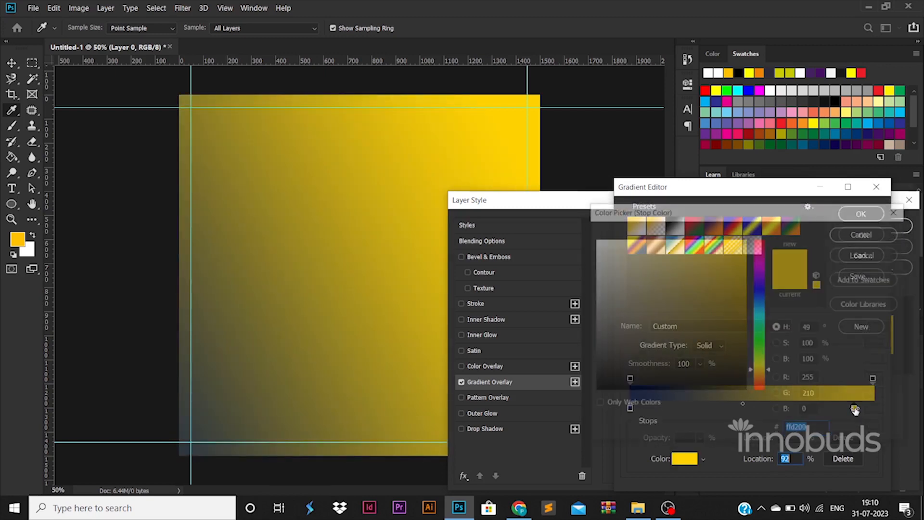
{"action": "left_click", "coordinate": [760, 298]}
{"action": "left_click_drag", "start_coordinate": [744, 291], "coordinate": [751, 255]}
{"action": "left_click", "coordinate": [866, 233]}
{"action": "left_click", "coordinate": [856, 217]}
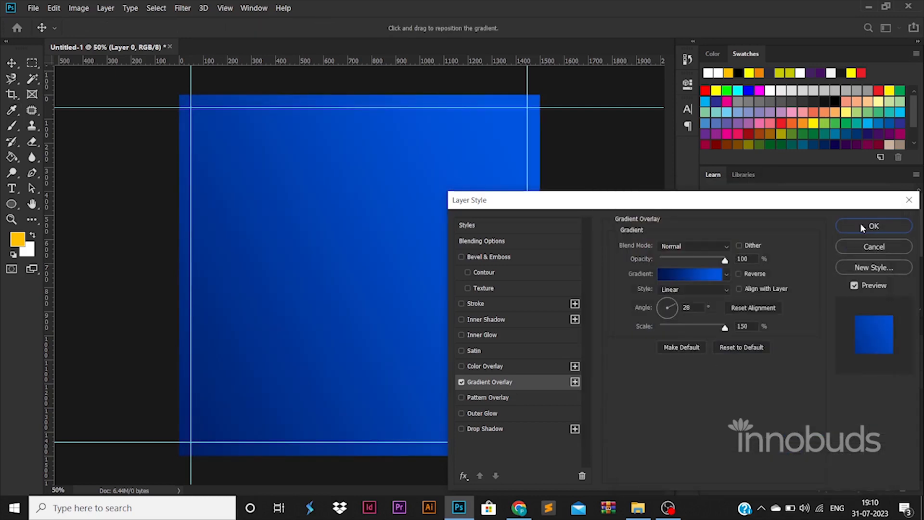
{"action": "left_click", "coordinate": [859, 224]}
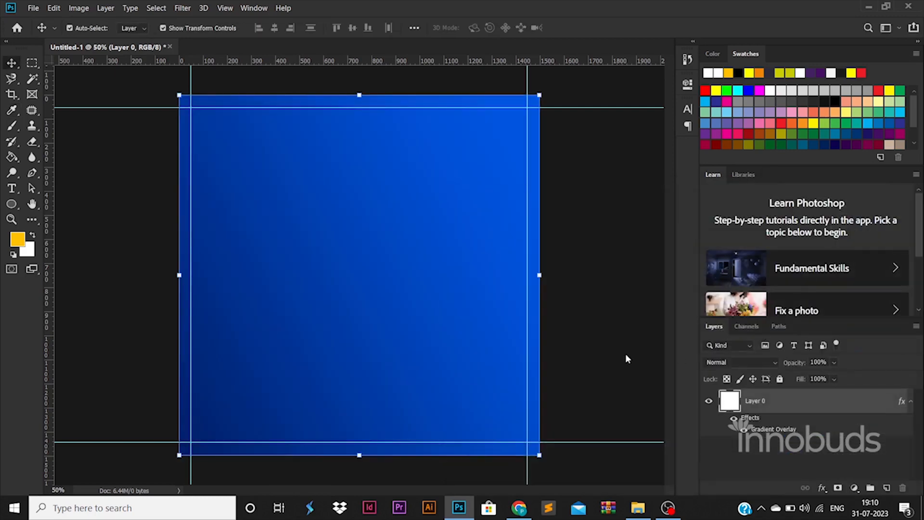
Draw a triangle on the canvas with the Polygon tool.
{"action": "left_click", "coordinate": [11, 204]}
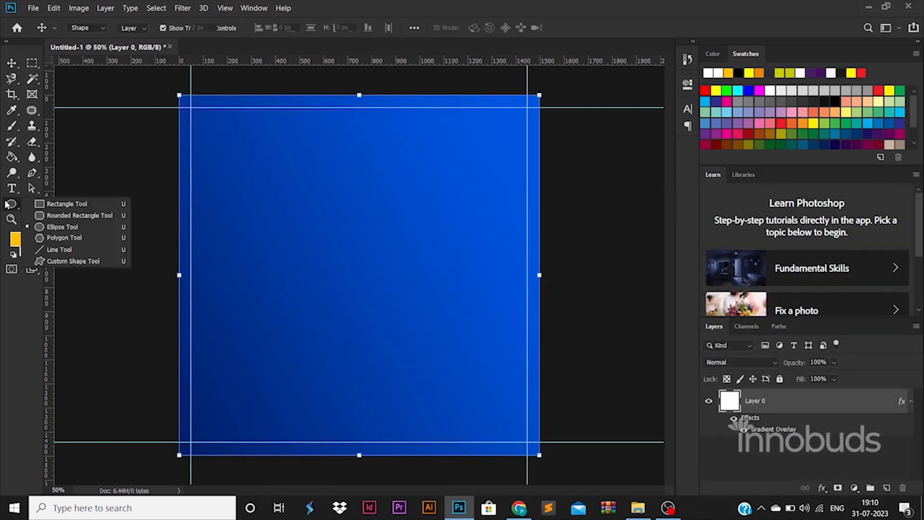
{"action": "left_click", "coordinate": [49, 237]}
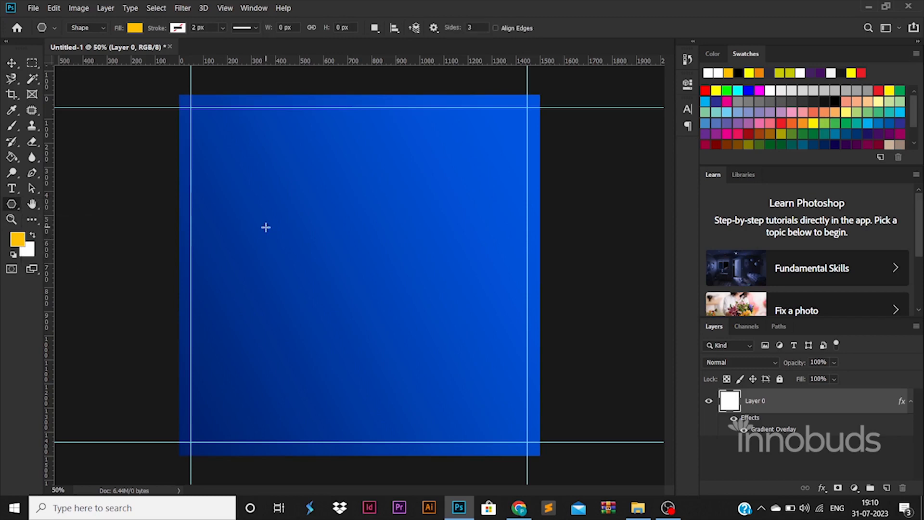
{"action": "left_click_drag", "start_coordinate": [269, 236], "coordinate": [299, 364]}
Enlarge the yellow triangle and move it to the upper right, tip at the guide corner.
{"action": "key", "text": "v"}
{"action": "left_click_drag", "start_coordinate": [296, 223], "coordinate": [295, 246]}
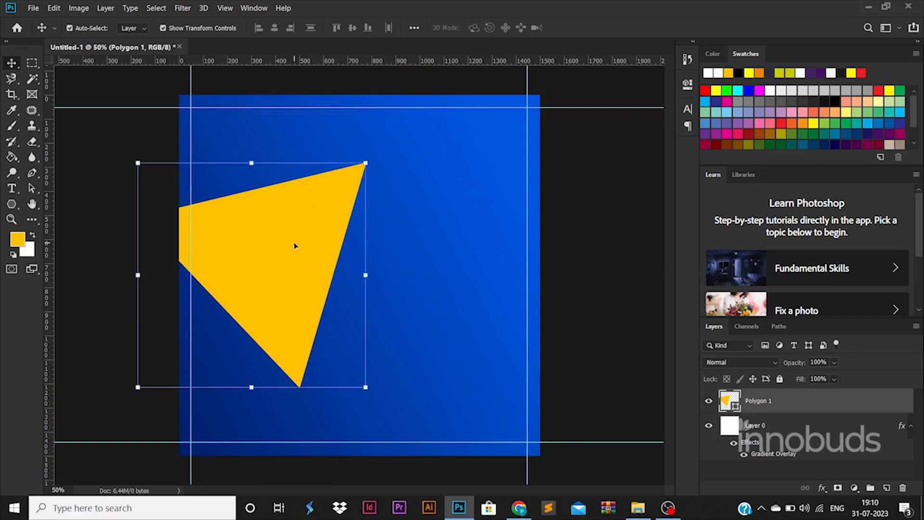
{"action": "mouse_move", "coordinate": [368, 164]}
{"action": "left_mouse_down"}
{"action": "mouse_move", "coordinate": [381, 150]}
{"action": "mouse_move", "coordinate": [369, 165]}
{"action": "left_mouse_up"}
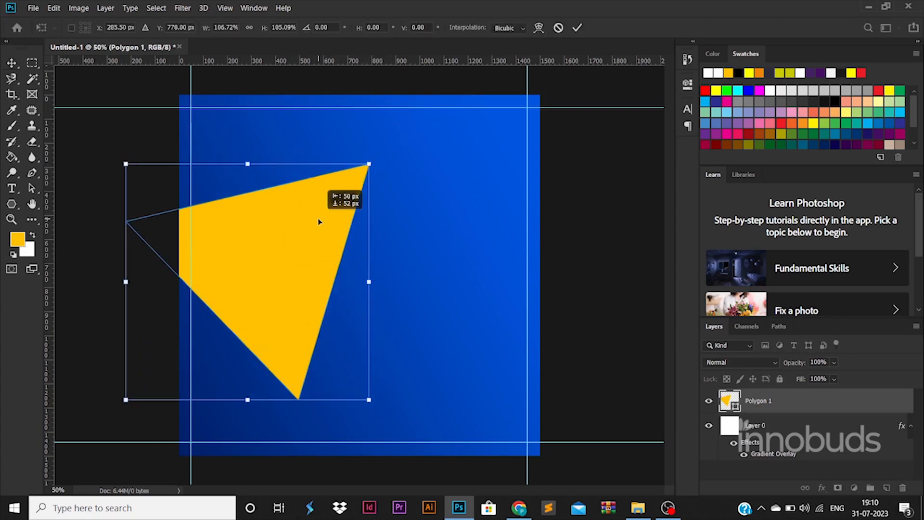
{"action": "left_click", "coordinate": [621, 276]}
{"action": "left_click_drag", "start_coordinate": [341, 214], "coordinate": [497, 166]}
{"action": "left_click", "coordinate": [592, 334]}
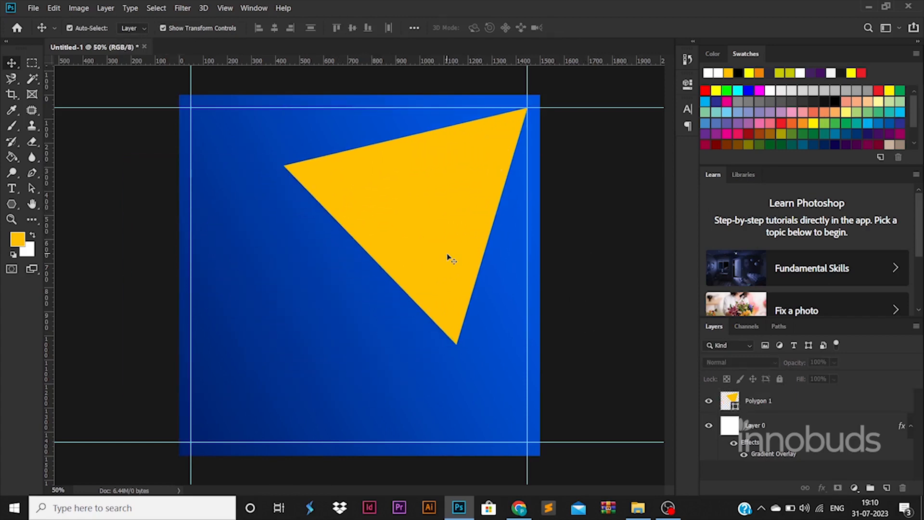
Duplicate the triangle, flip the copy horizontally and vertically, and rotate it into the lower left.
{"action": "left_click", "coordinate": [447, 256]}
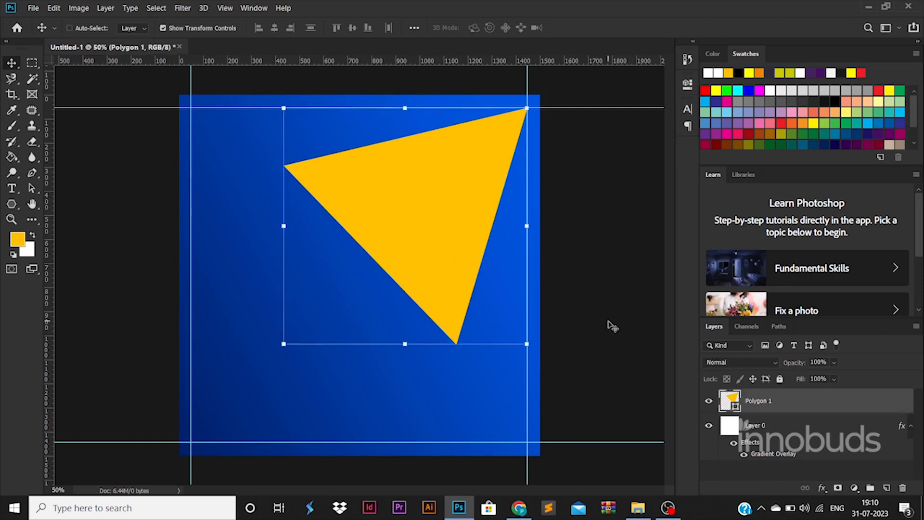
{"action": "key", "text": "ctrl+j"}
{"action": "key", "text": "ctrl+t"}
{"action": "left_click_drag", "start_coordinate": [442, 244], "coordinate": [306, 361]}
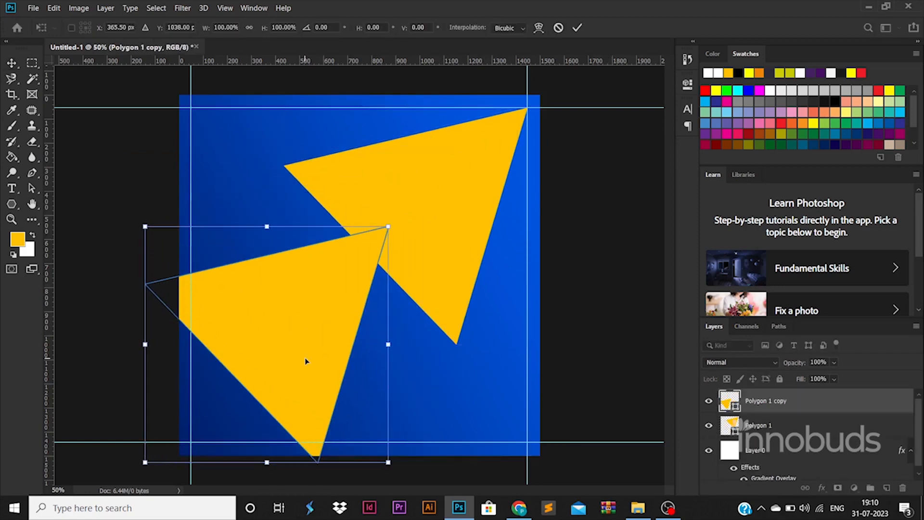
{"action": "right_click", "coordinate": [306, 360]}
{"action": "left_click", "coordinate": [339, 341]}
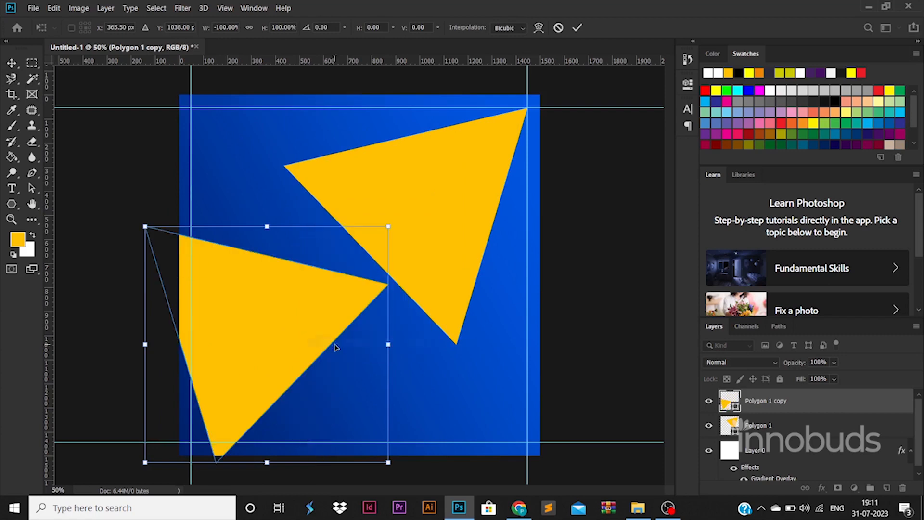
{"action": "right_click", "coordinate": [332, 337]}
{"action": "left_click", "coordinate": [350, 327]}
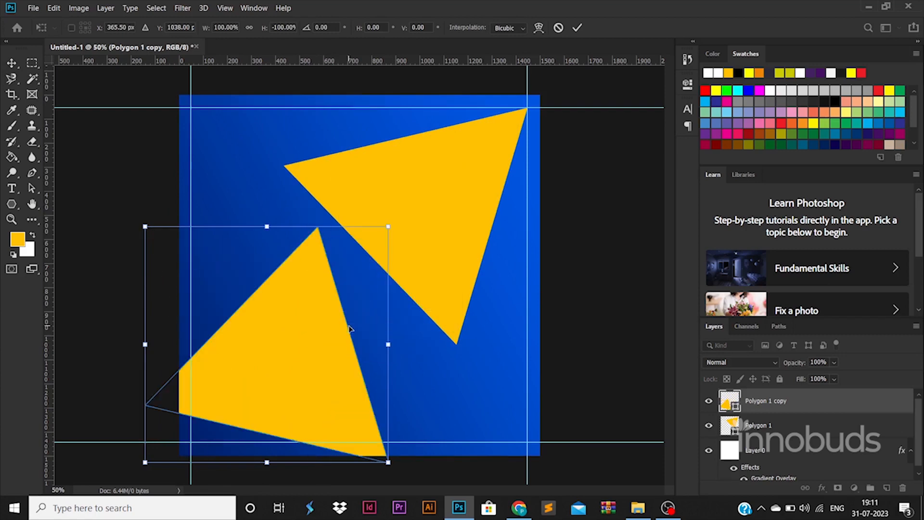
{"action": "left_click_drag", "start_coordinate": [422, 313], "coordinate": [396, 255]}
{"action": "left_click_drag", "start_coordinate": [326, 344], "coordinate": [336, 330]}
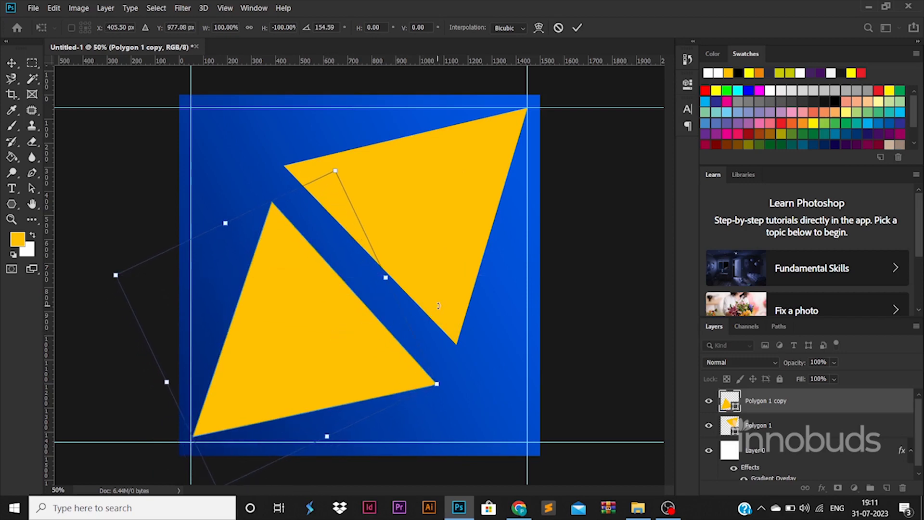
{"action": "left_click_drag", "start_coordinate": [438, 305], "coordinate": [435, 299]}
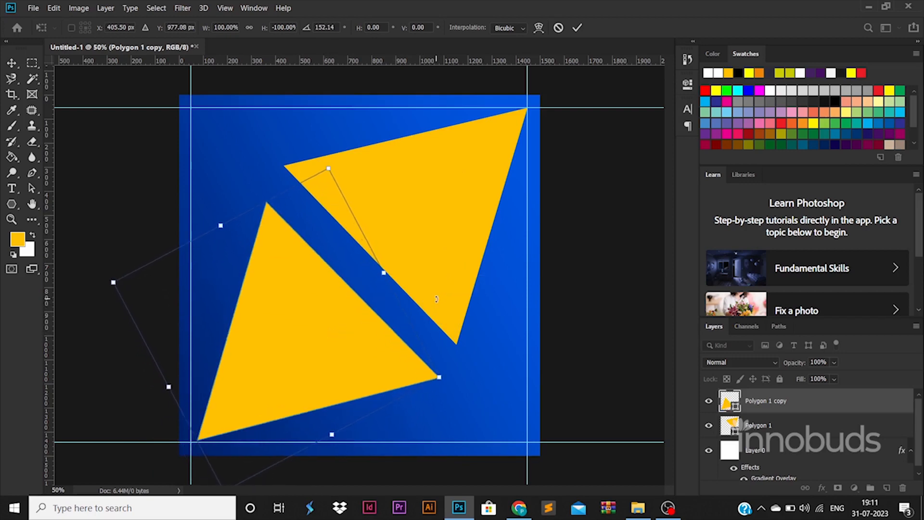
{"action": "key", "text": "Return"}
Move the lower triangle closer to the upper one and rotate it very slightly.
{"action": "left_click_drag", "start_coordinate": [336, 342], "coordinate": [362, 321]}
{"action": "key", "text": "ctrl+t"}
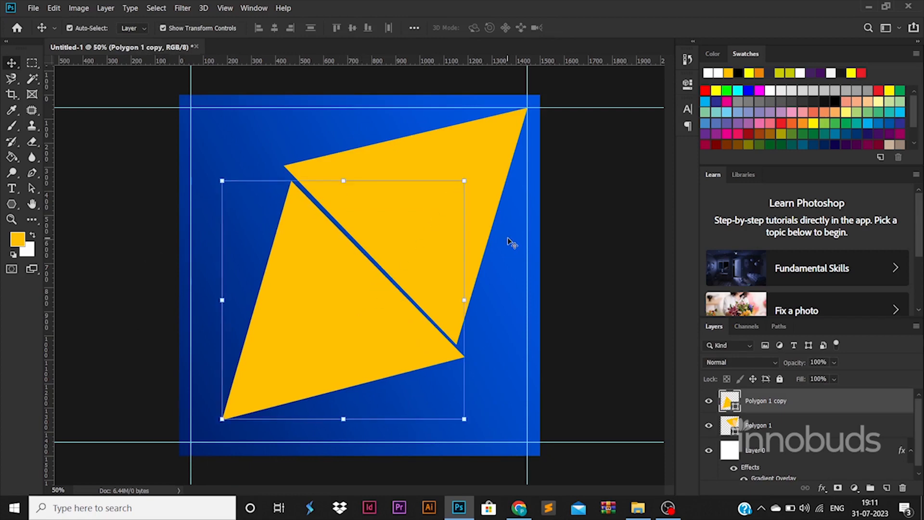
{"action": "left_click_drag", "start_coordinate": [501, 248], "coordinate": [503, 257]}
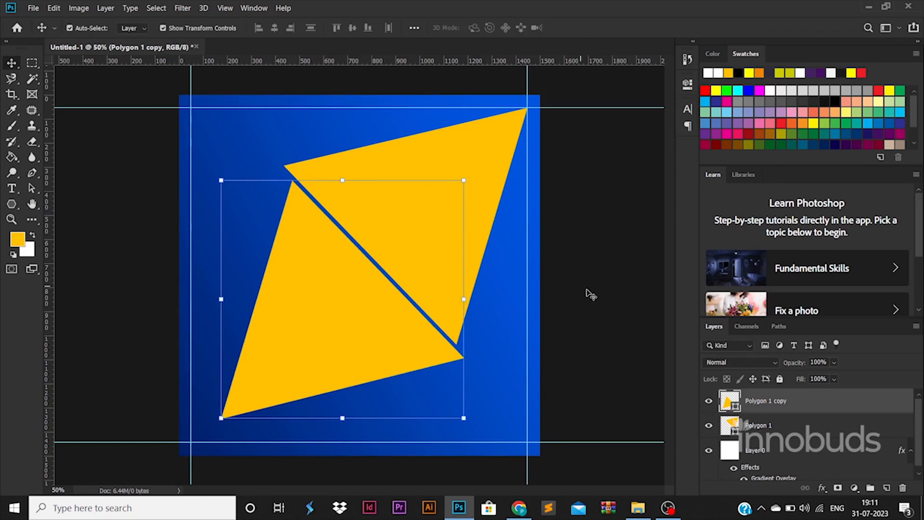
{"action": "key", "text": "Return"}
Scale and position both triangles together so they fit within the guides.
{"action": "left_click", "coordinate": [420, 239]}
{"action": "left_click", "coordinate": [380, 284], "text": "shift"}
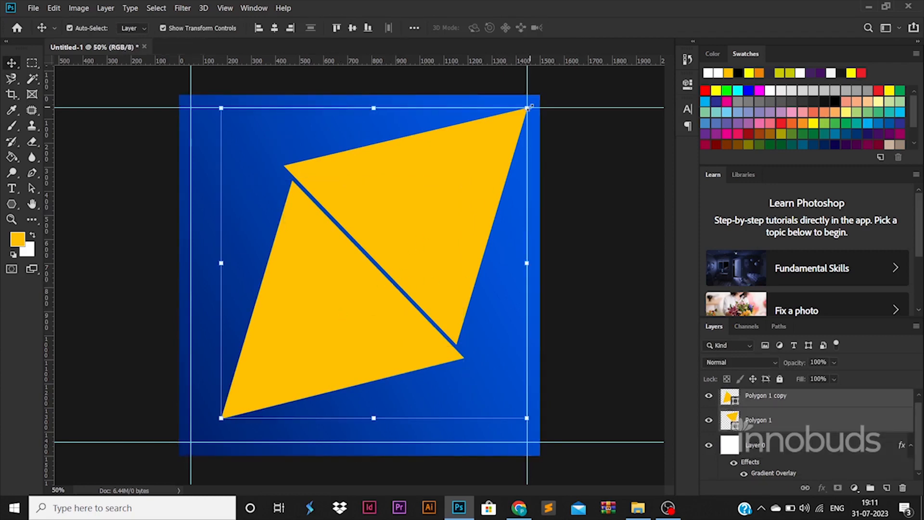
{"action": "left_click_drag", "start_coordinate": [527, 107], "coordinate": [573, 72]}
{"action": "left_click_drag", "start_coordinate": [463, 192], "coordinate": [428, 219]}
{"action": "key", "text": "Left"}
{"action": "key", "text": "Left"}
{"action": "key", "text": "Left"}
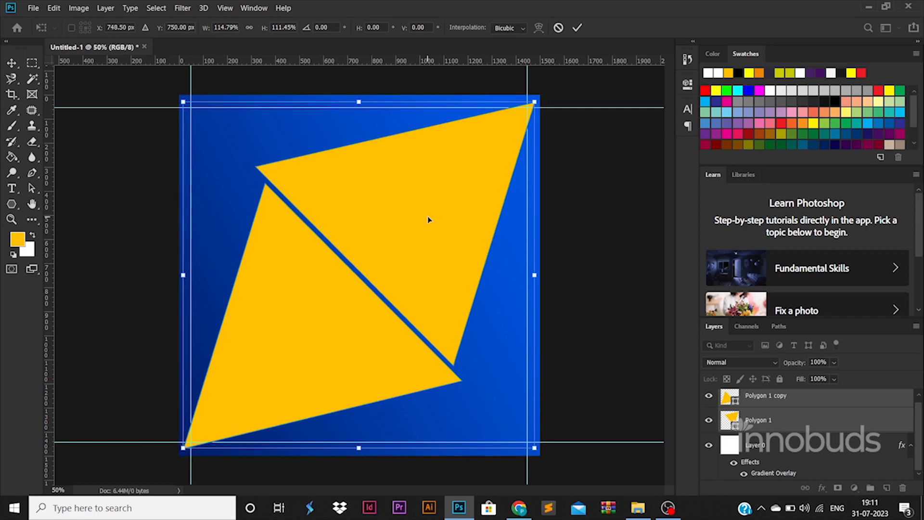
{"action": "key", "text": "Down"}
{"action": "key", "text": "Down"}
{"action": "key", "text": "Down"}
{"action": "key", "text": "Down"}
{"action": "key", "text": "Down"}
{"action": "key", "text": "Return"}
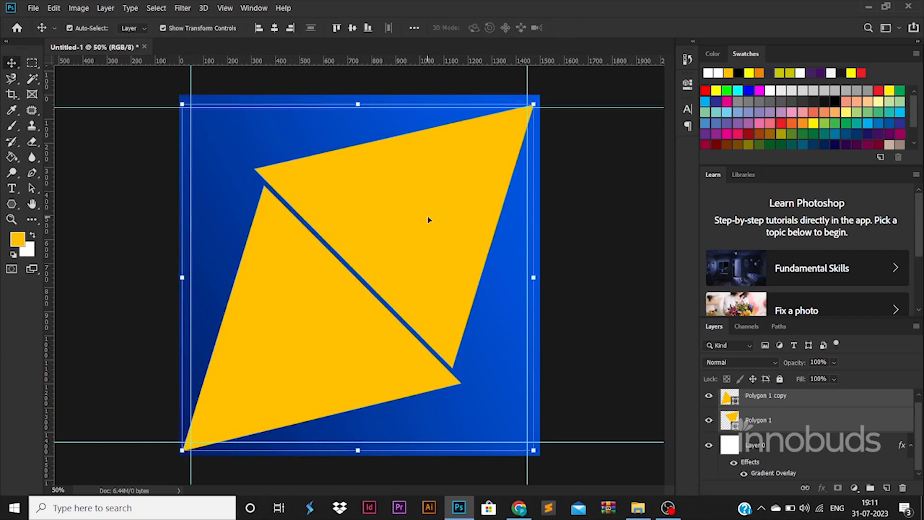
{"action": "mouse_move", "coordinate": [404, 241]}
{"action": "left_mouse_down"}
{"action": "mouse_move", "coordinate": [388, 223]}
{"action": "mouse_move", "coordinate": [390, 236]}
{"action": "mouse_move", "coordinate": [406, 238]}
{"action": "left_mouse_up"}
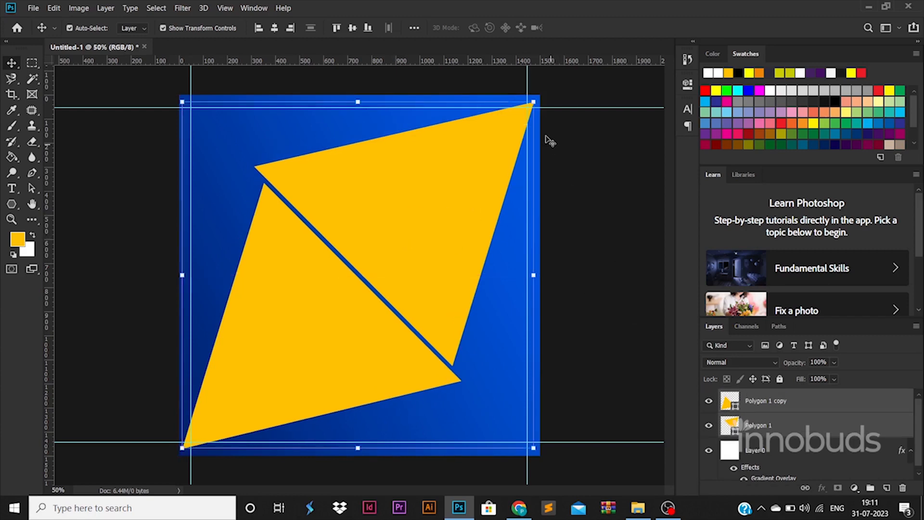
{"action": "mouse_move", "coordinate": [534, 102]}
{"action": "left_mouse_down"}
{"action": "mouse_move", "coordinate": [509, 128]}
{"action": "mouse_move", "coordinate": [529, 100]}
{"action": "mouse_move", "coordinate": [528, 107]}
{"action": "left_mouse_up"}
{"action": "key", "text": "Return"}
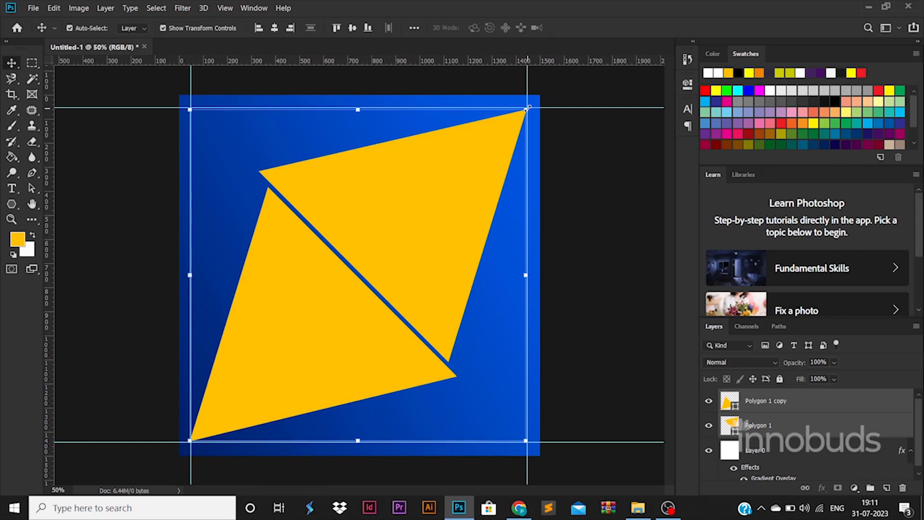
{"action": "key", "text": "shift+Right"}
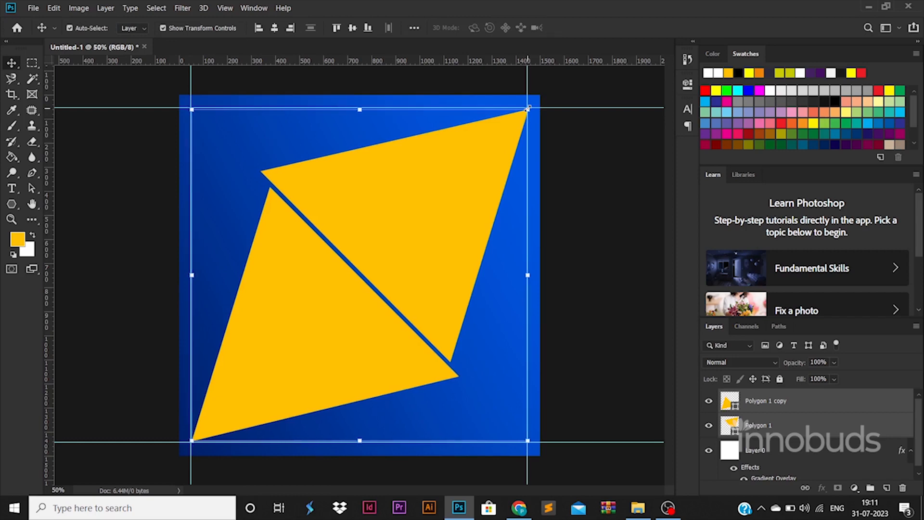
{"action": "left_click", "coordinate": [623, 267]}
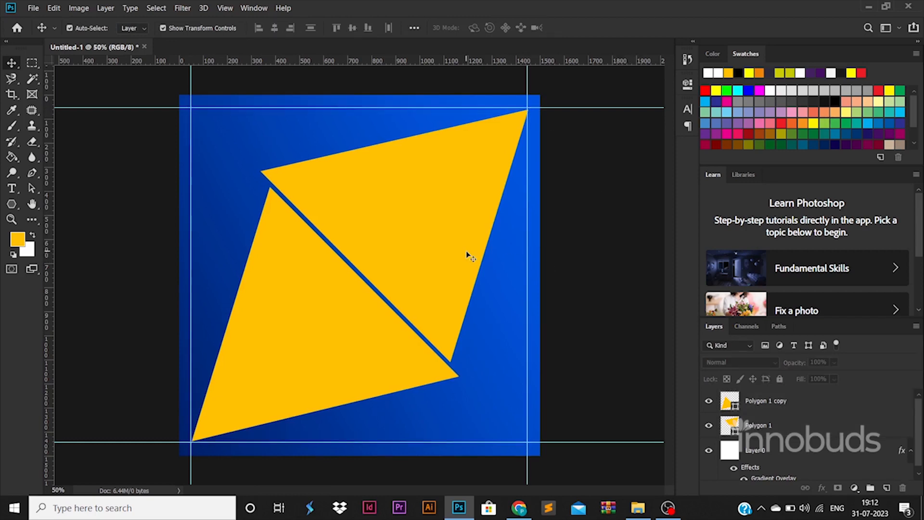
Move and shrink the placed man's photo over the lower triangle.
{"action": "left_click", "coordinate": [373, 329]}
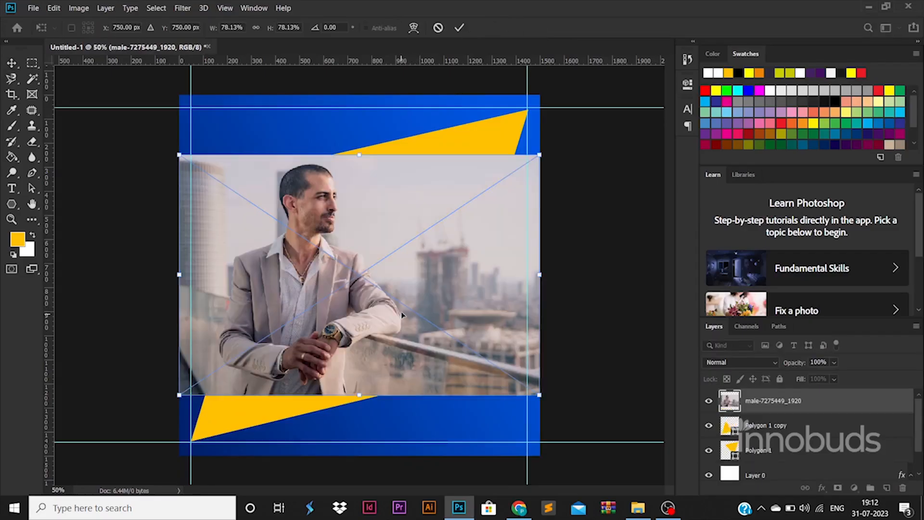
{"action": "left_click_drag", "start_coordinate": [438, 245], "coordinate": [438, 300]}
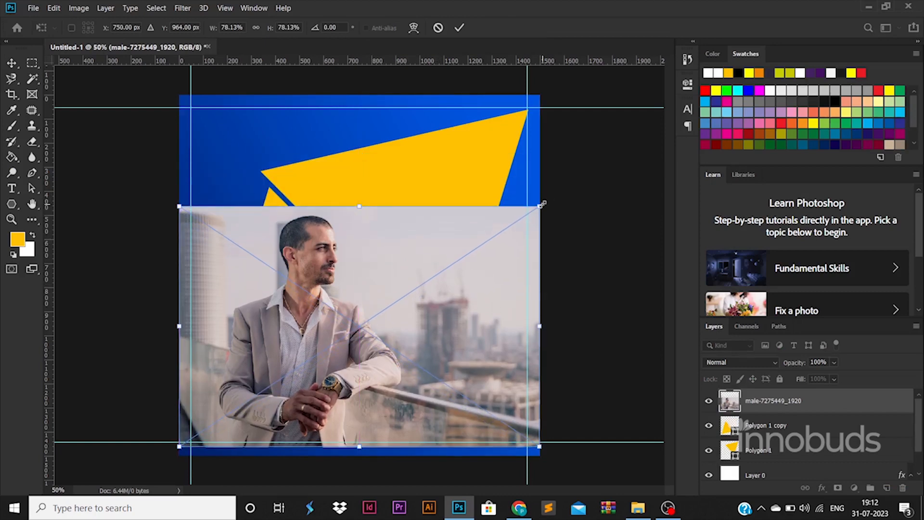
{"action": "left_click_drag", "start_coordinate": [541, 204], "coordinate": [503, 221]}
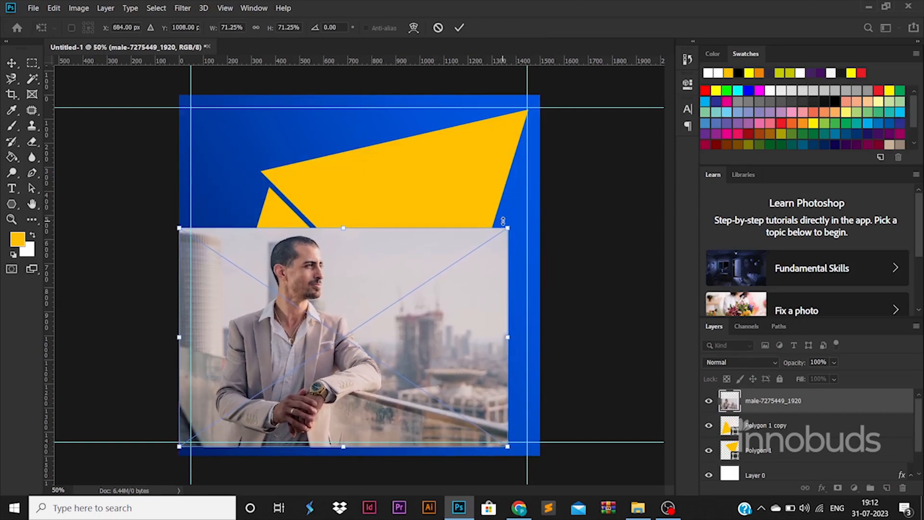
{"action": "key", "text": "Return"}
Rasterize the photo and delete everything outside the lower triangle's shape.
{"action": "left_click", "coordinate": [730, 425], "text": "ctrl"}
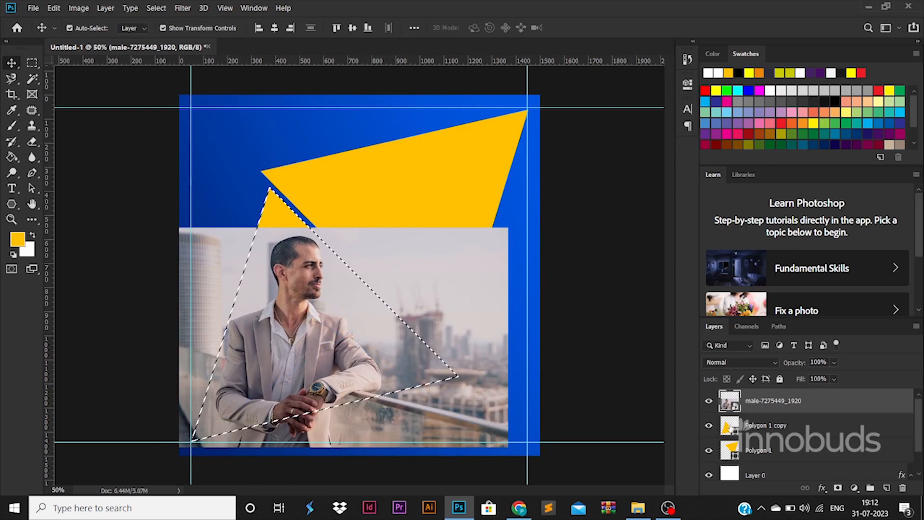
{"action": "right_click", "coordinate": [770, 400]}
{"action": "left_click", "coordinate": [666, 202]}
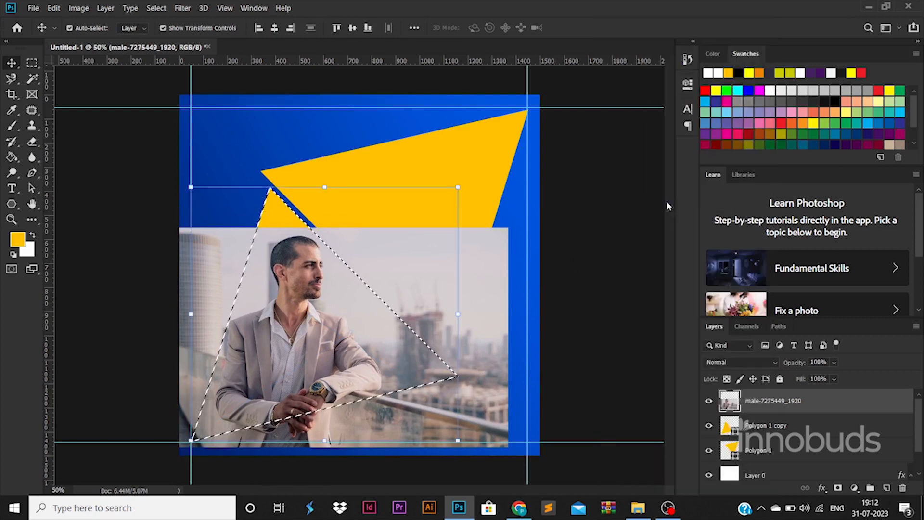
{"action": "key", "text": "ctrl+shift+i"}
{"action": "key", "text": "Delete"}
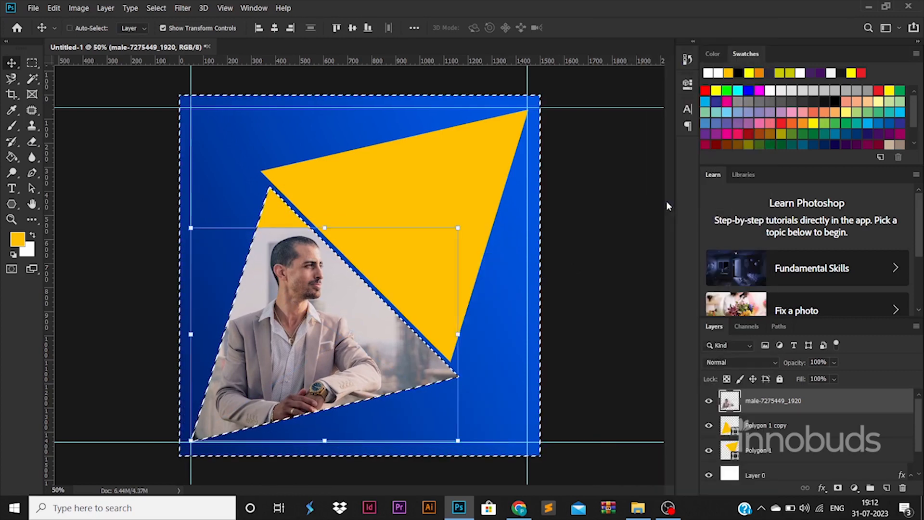
{"action": "key", "text": "ctrl+d"}
Recolour the Polygon 1 copy fill to a light grey sampled from the photo.
{"action": "left_click", "coordinate": [733, 433]}
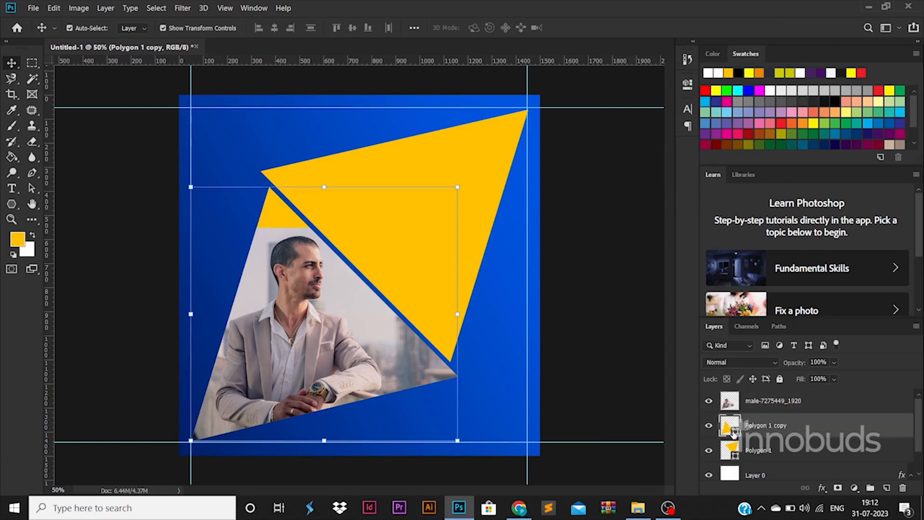
{"action": "double_click", "coordinate": [733, 433]}
{"action": "left_click", "coordinate": [288, 228]}
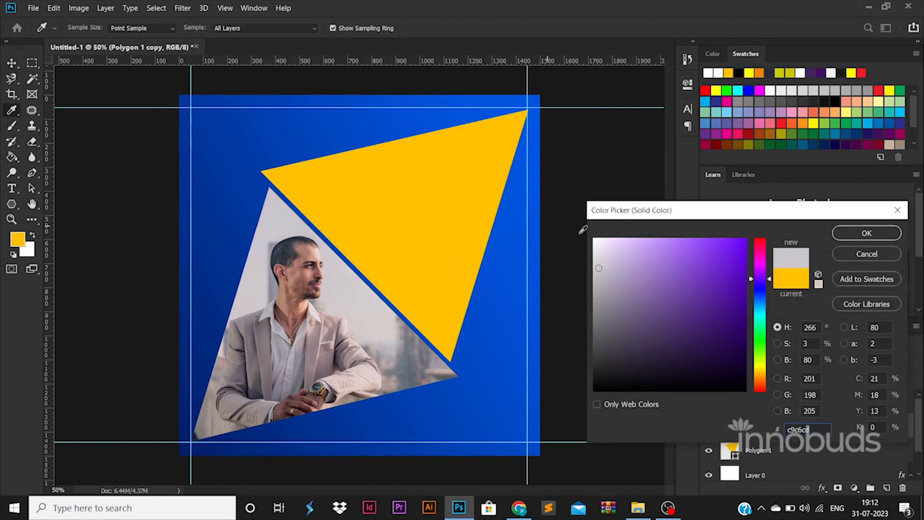
{"action": "left_click", "coordinate": [866, 232]}
{"action": "scroll", "coordinate": [334, 266], "scroll_direction": "up", "scroll_amount": 3}
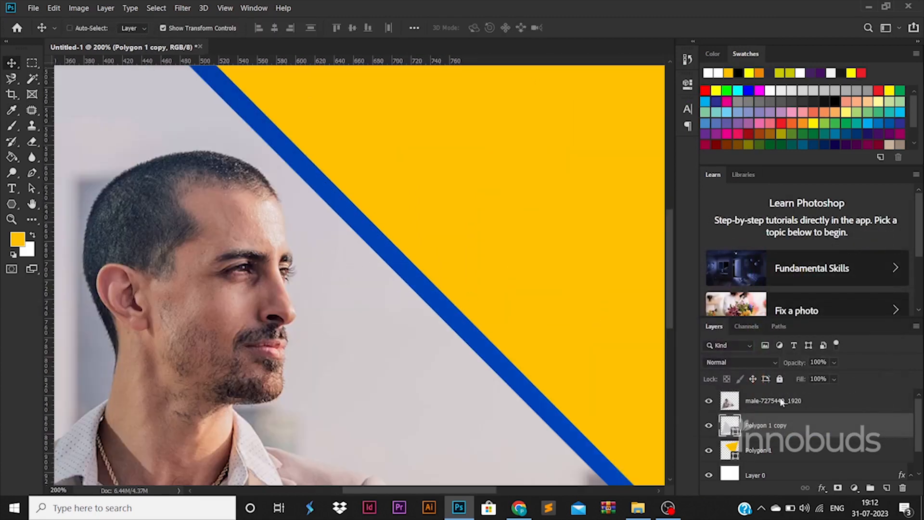
{"action": "scroll", "coordinate": [383, 288], "scroll_direction": "down", "scroll_amount": 5}
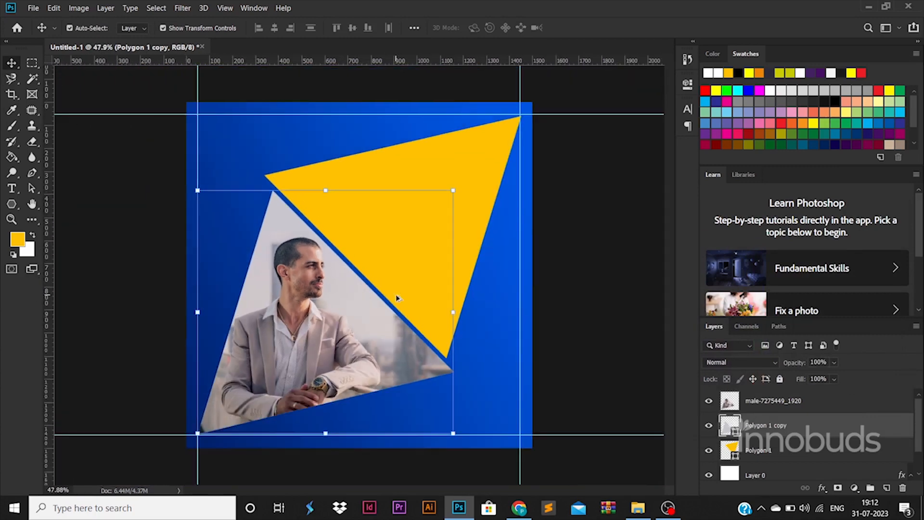
{"action": "left_click", "coordinate": [478, 239]}
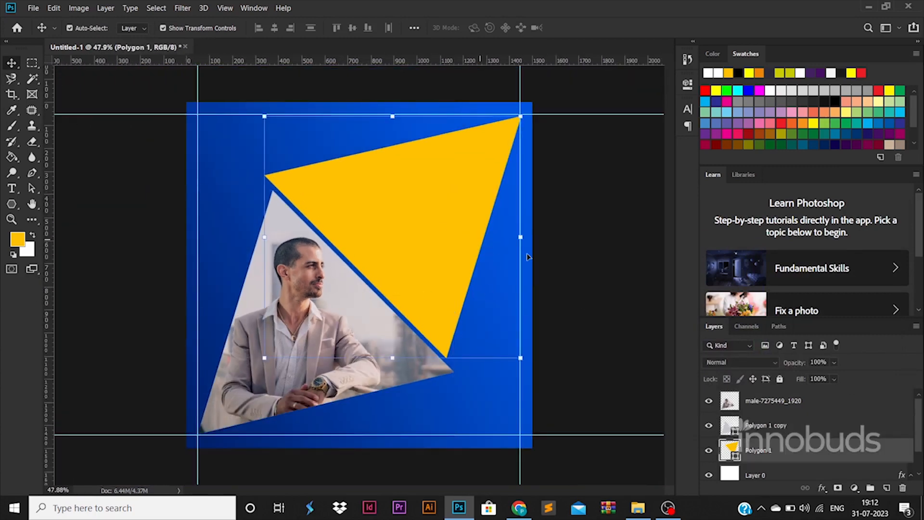
Give Polygon 1 a Gradient Overlay running from yellow ffde00 to orange.
{"action": "double_click", "coordinate": [842, 458]}
{"action": "left_click", "coordinate": [489, 382]}
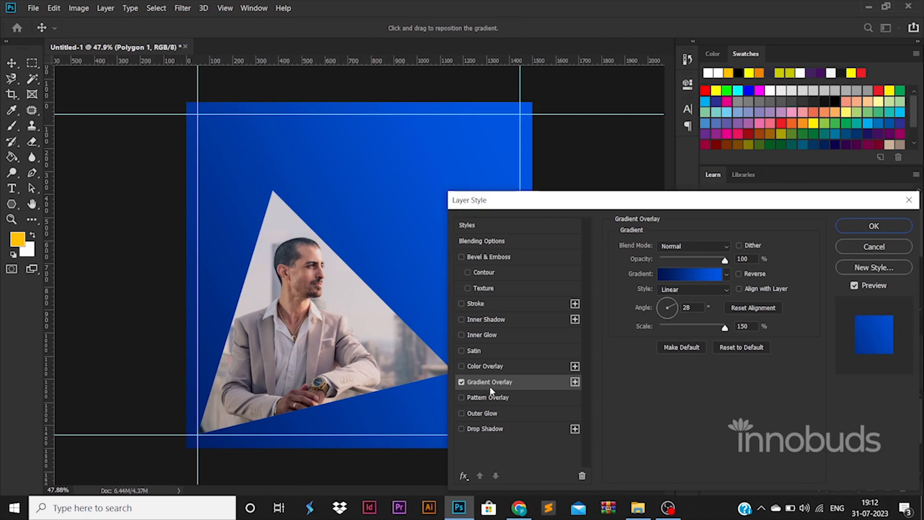
{"action": "left_click", "coordinate": [681, 274]}
{"action": "double_click", "coordinate": [630, 409]}
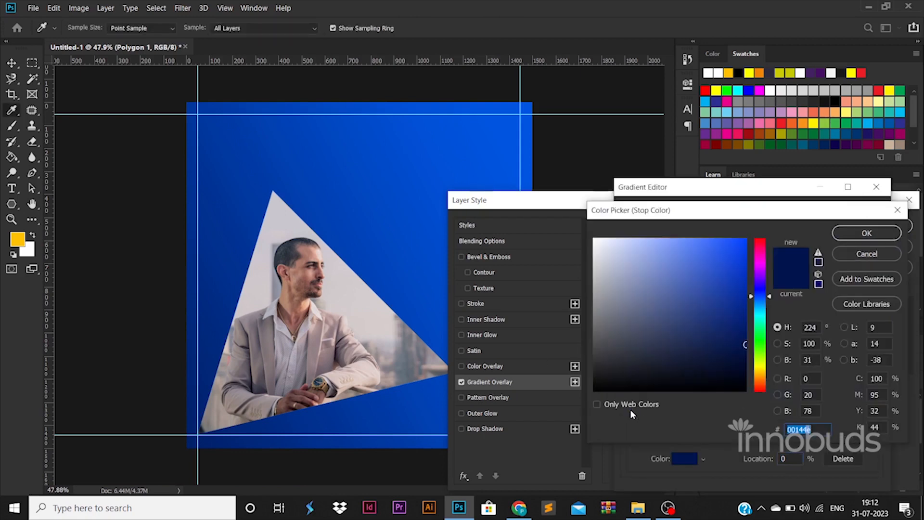
{"action": "type", "text": "ffde00"}
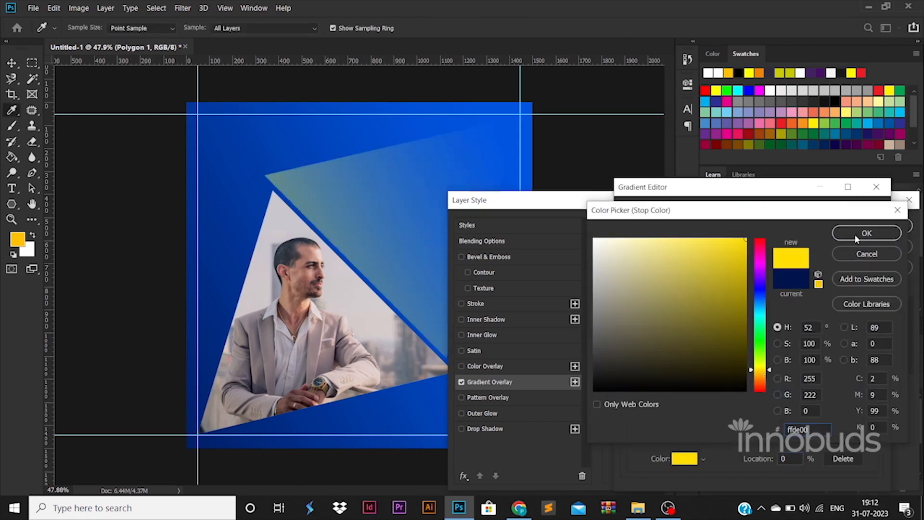
{"action": "left_click", "coordinate": [855, 233]}
{"action": "left_click", "coordinate": [873, 408]}
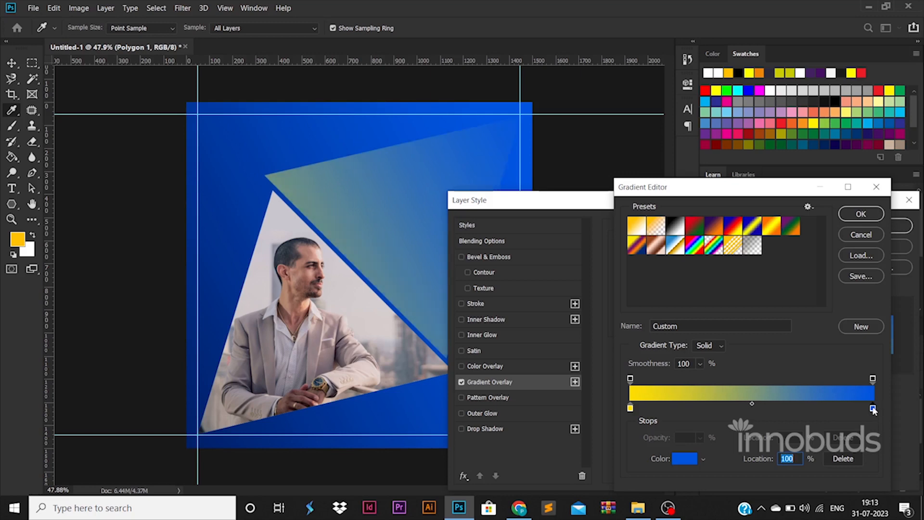
{"action": "double_click", "coordinate": [873, 408]}
{"action": "left_click", "coordinate": [761, 382]}
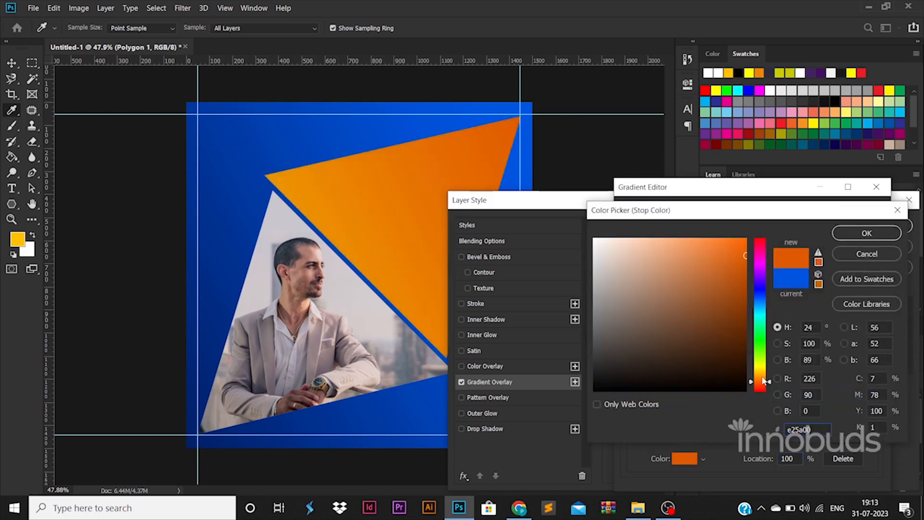
{"action": "left_click_drag", "start_coordinate": [765, 381], "coordinate": [762, 388]}
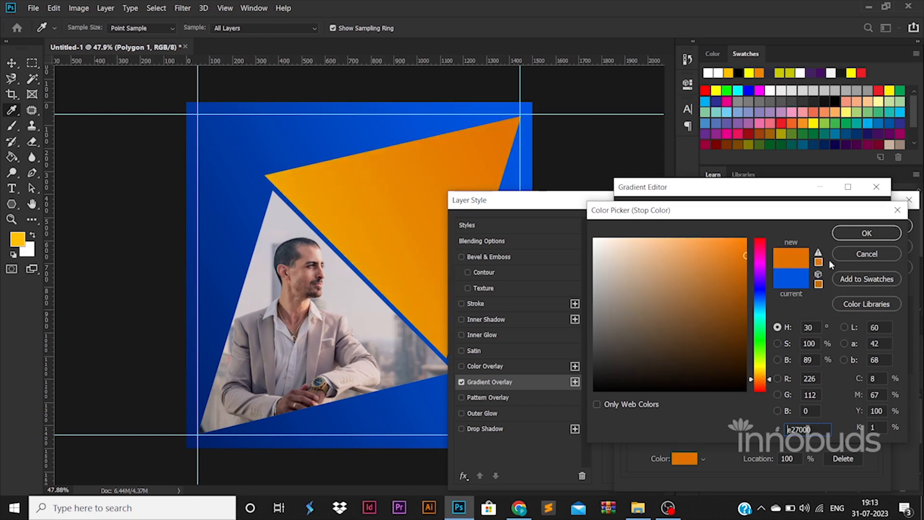
{"action": "left_click", "coordinate": [865, 235]}
{"action": "left_click", "coordinate": [865, 225]}
{"action": "left_click", "coordinate": [867, 227]}
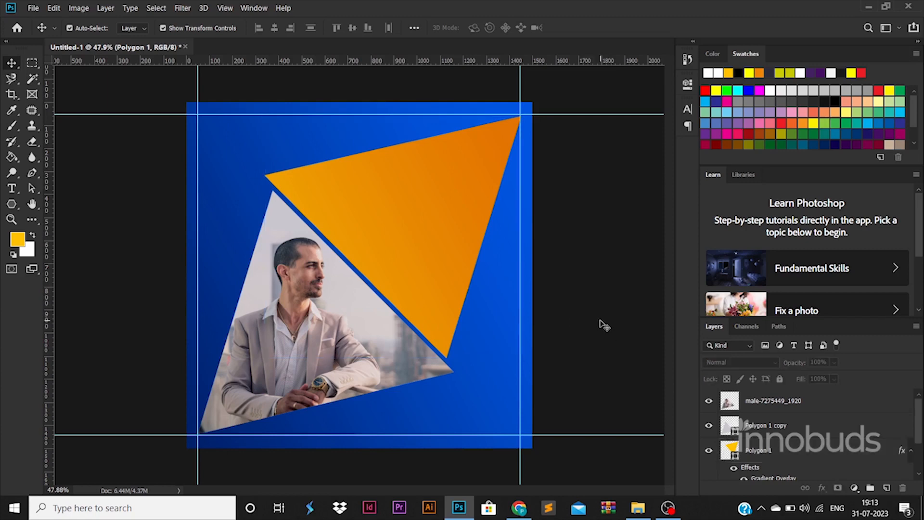
Brighten the gradient's yellow start stop to fff600 and move it to 30% location.
{"action": "scroll", "coordinate": [747, 445], "scroll_direction": "down", "scroll_amount": 1}
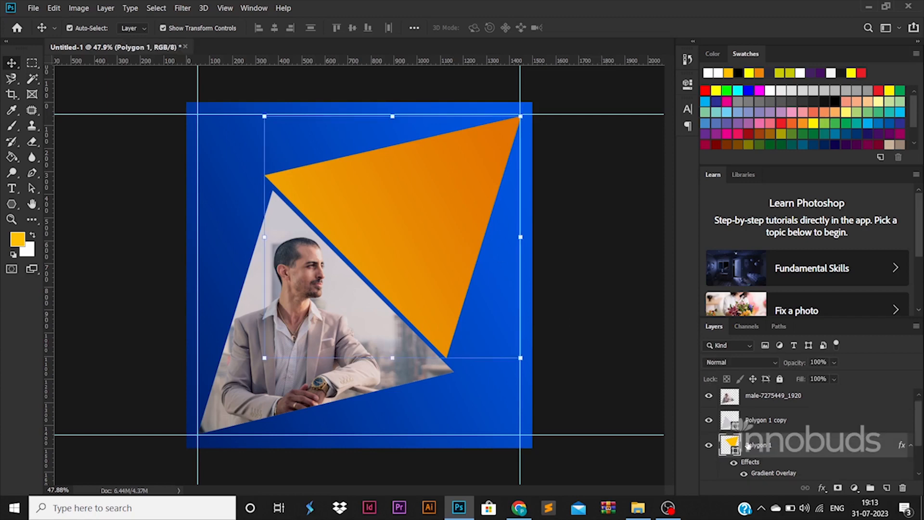
{"action": "double_click", "coordinate": [759, 473]}
{"action": "left_click", "coordinate": [693, 378]}
{"action": "left_click", "coordinate": [630, 408]}
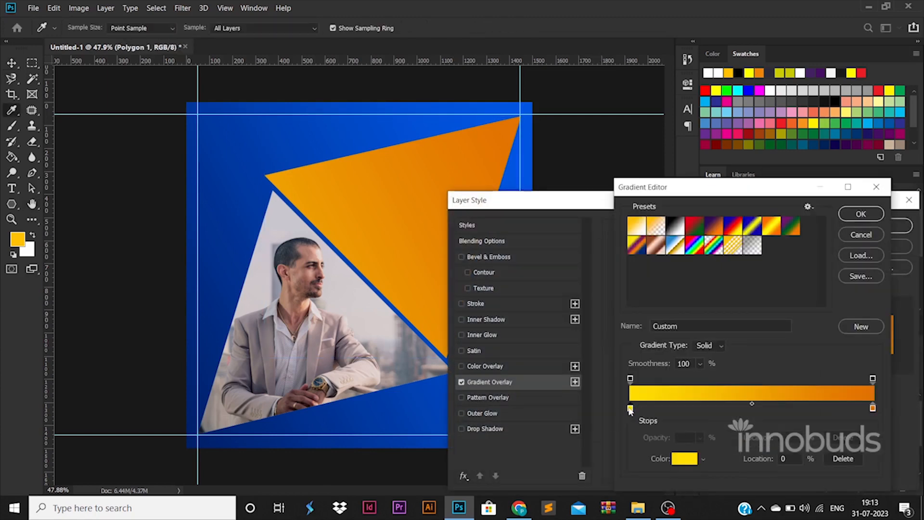
{"action": "double_click", "coordinate": [630, 408]}
{"action": "left_click_drag", "start_coordinate": [761, 370], "coordinate": [762, 368]}
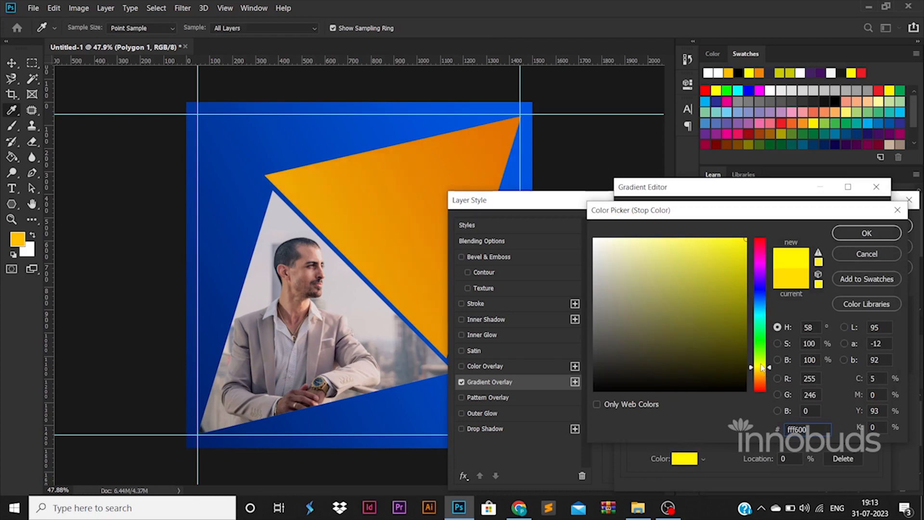
{"action": "left_click", "coordinate": [862, 236]}
{"action": "left_click_drag", "start_coordinate": [631, 410], "coordinate": [703, 414]}
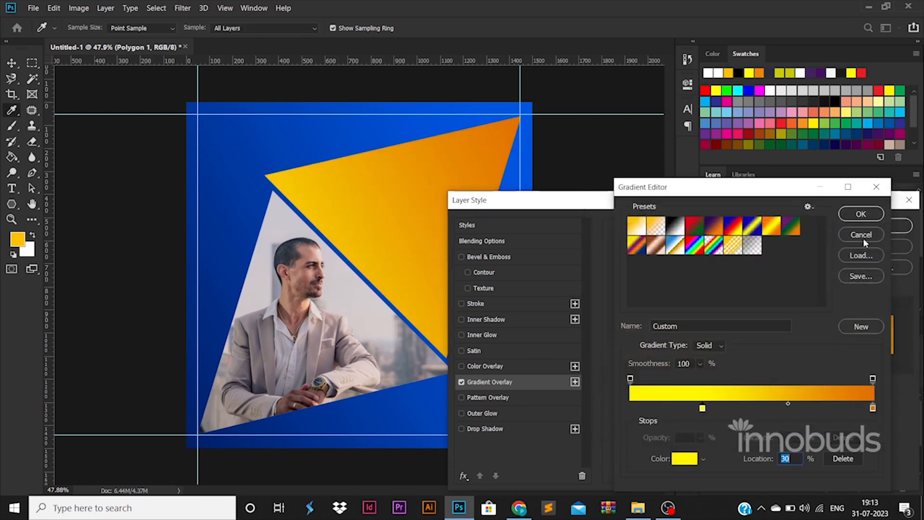
{"action": "left_click", "coordinate": [860, 214]}
{"action": "left_click", "coordinate": [896, 226]}
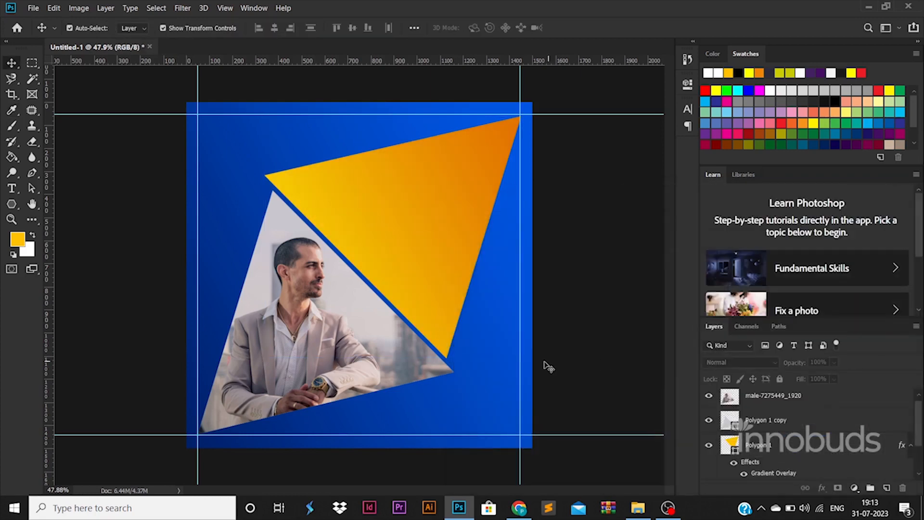
{"action": "left_click", "coordinate": [12, 188]}
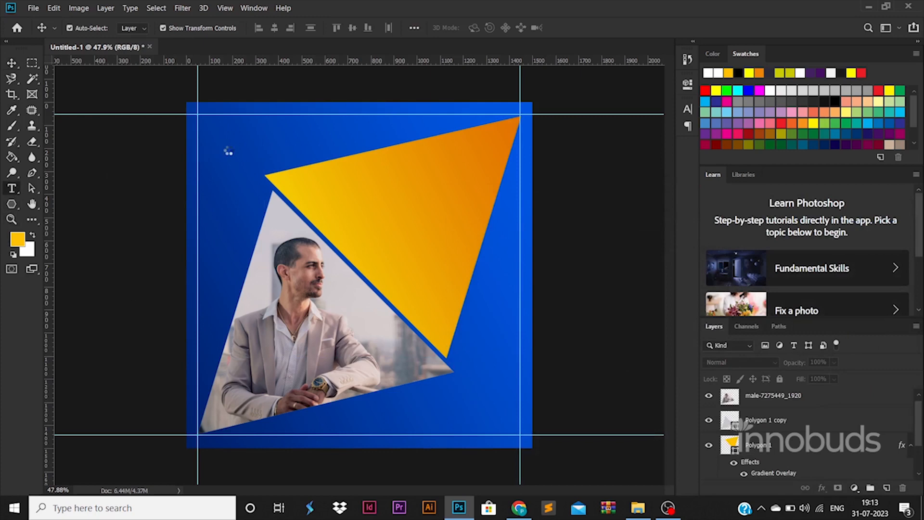
Add the text 'LOGO', enlarged and placed at the top-left corner.
{"action": "left_click", "coordinate": [249, 220]}
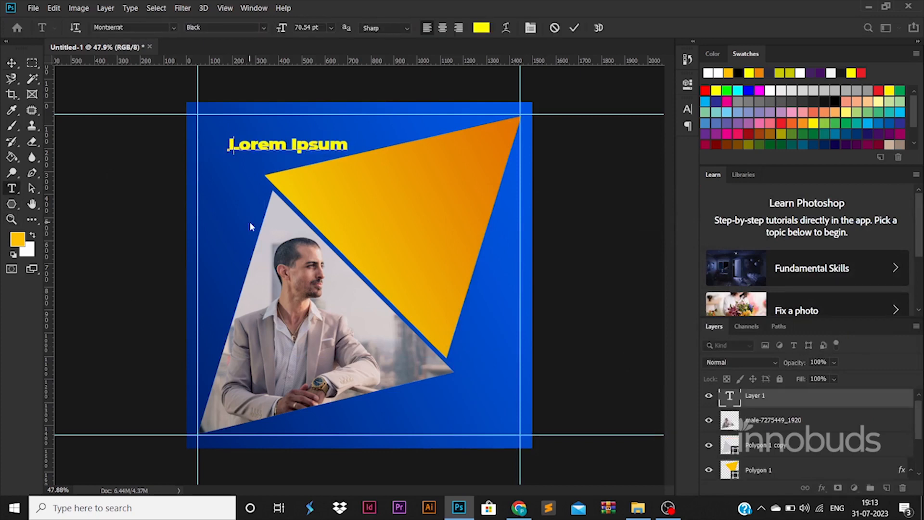
{"action": "type", "text": "log"}
{"action": "type", "text": "LOGO"}
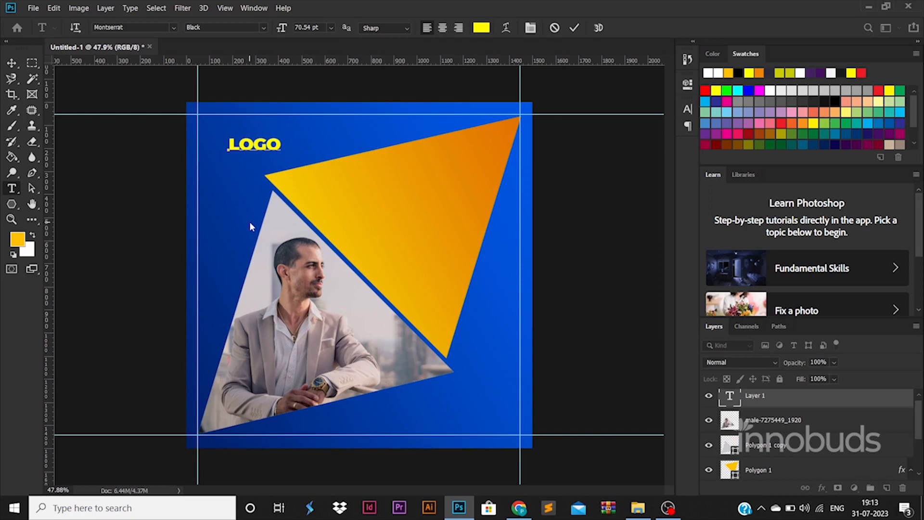
{"action": "left_click", "coordinate": [11, 63]}
{"action": "left_click_drag", "start_coordinate": [286, 132], "coordinate": [251, 127]}
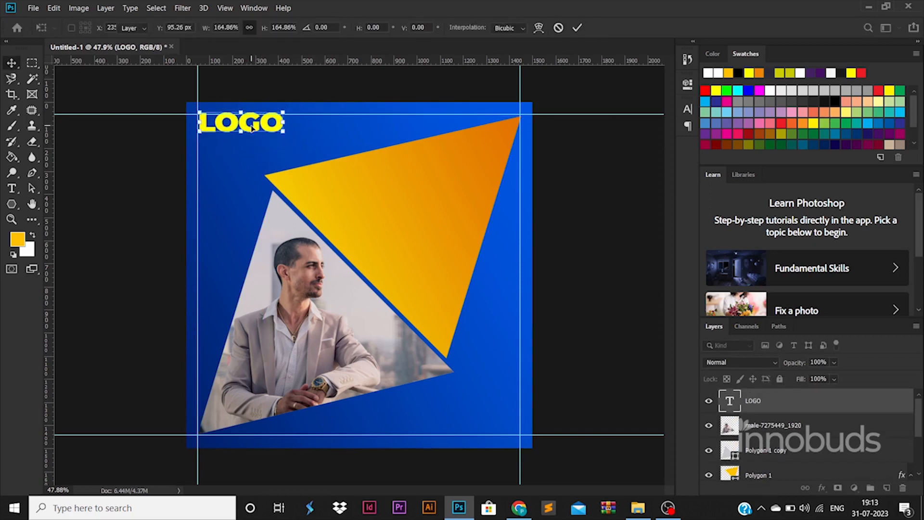
{"action": "key", "text": "Return"}
{"action": "left_click", "coordinate": [120, 176]}
Add 'Tagline goes here' in Regular weight, sized and placed just below LOGO.
{"action": "key", "text": "t"}
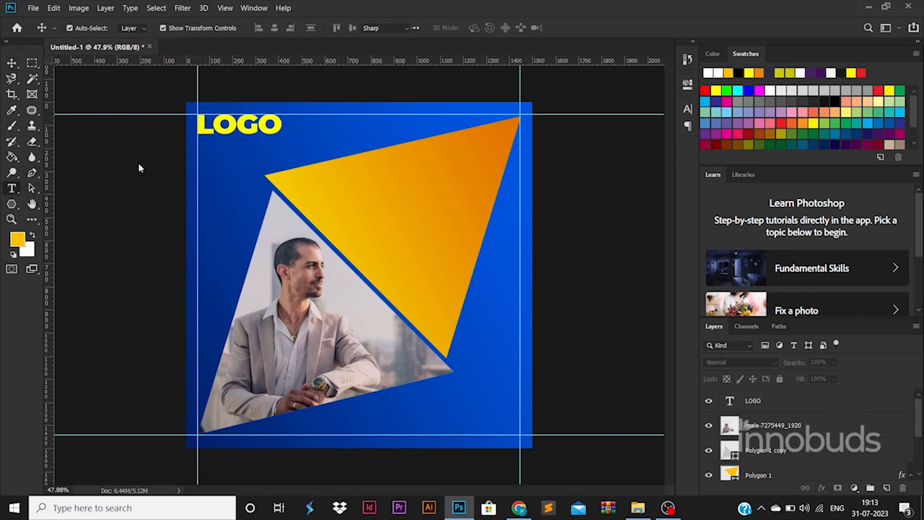
{"action": "left_click", "coordinate": [234, 162]}
{"action": "type", "text": "Tag"}
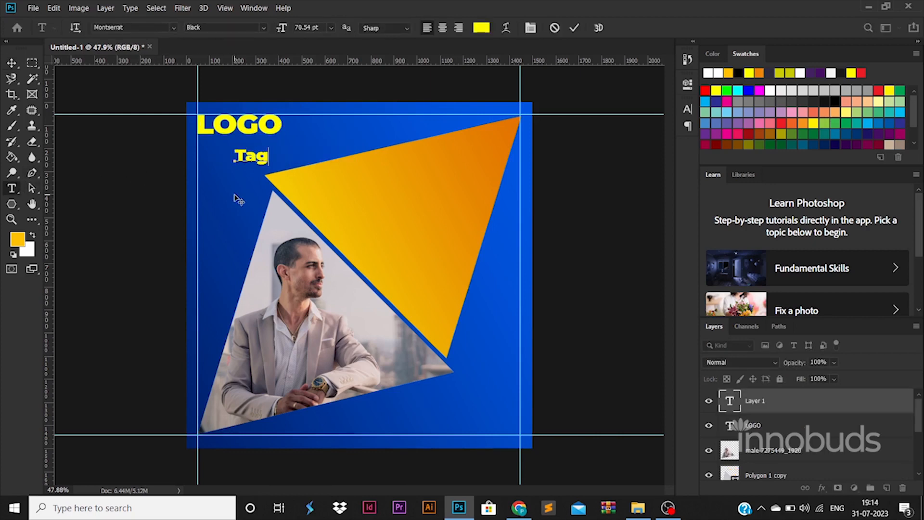
{"action": "type", "text": "line goes here"}
{"action": "key", "text": "ctrl+a"}
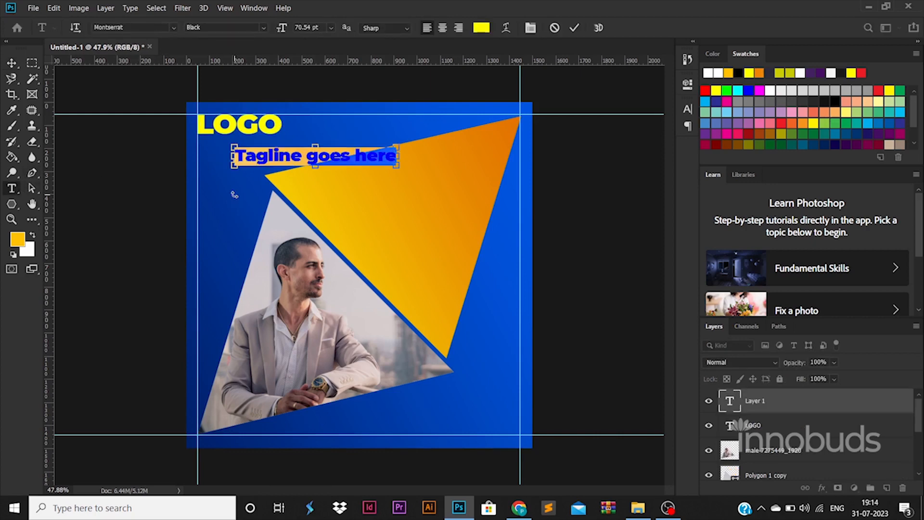
{"action": "left_click", "coordinate": [264, 28]}
{"action": "left_click", "coordinate": [248, 96]}
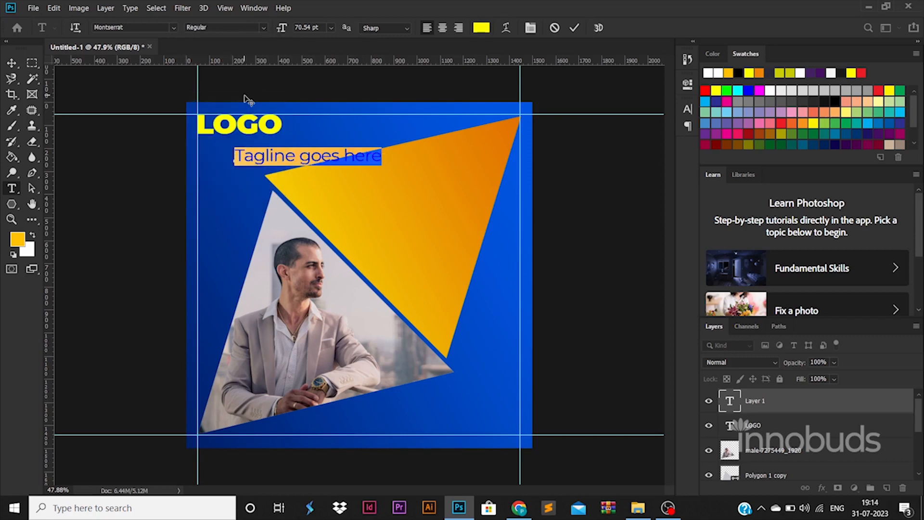
{"action": "left_click", "coordinate": [11, 63]}
{"action": "left_click_drag", "start_coordinate": [381, 149], "coordinate": [281, 149]}
{"action": "key", "text": "Return"}
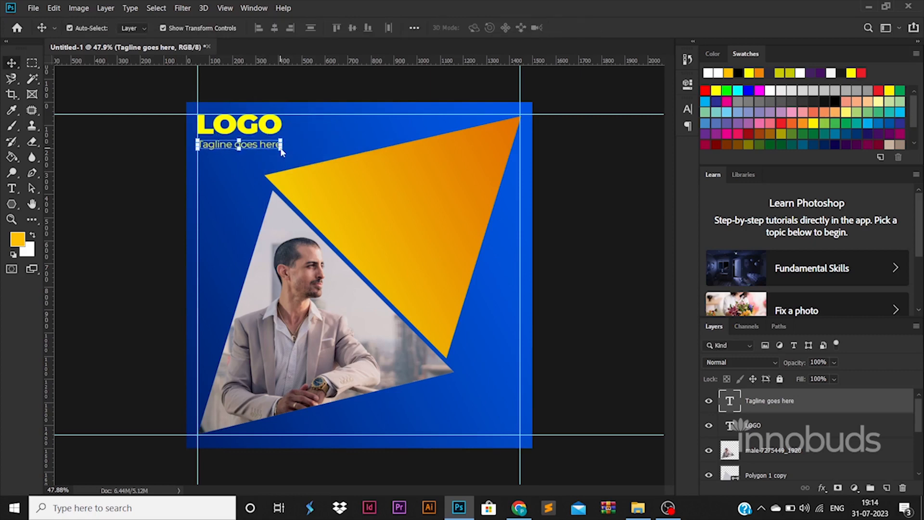
{"action": "key", "text": "shift+Up"}
{"action": "key", "text": "shift+Up"}
{"action": "left_click", "coordinate": [287, 132]}
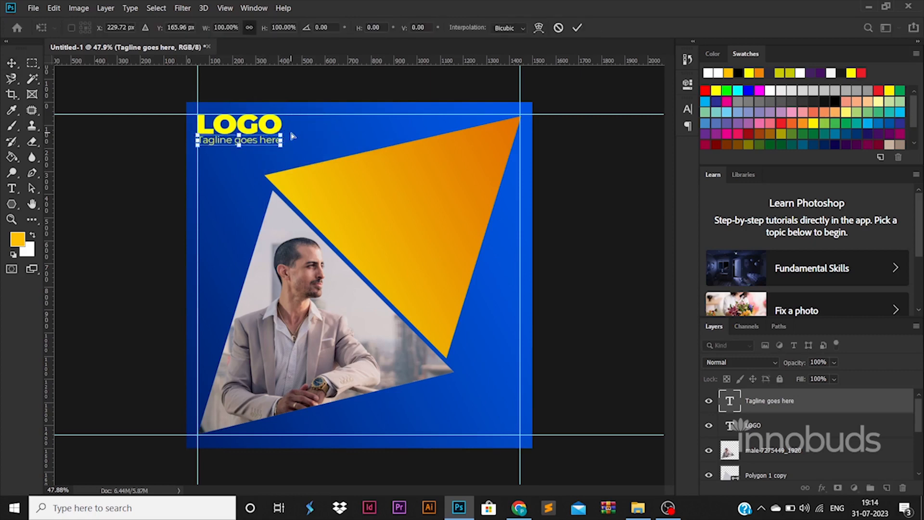
Make the tagline text white (ffffff).
{"action": "double_click", "coordinate": [730, 400]}
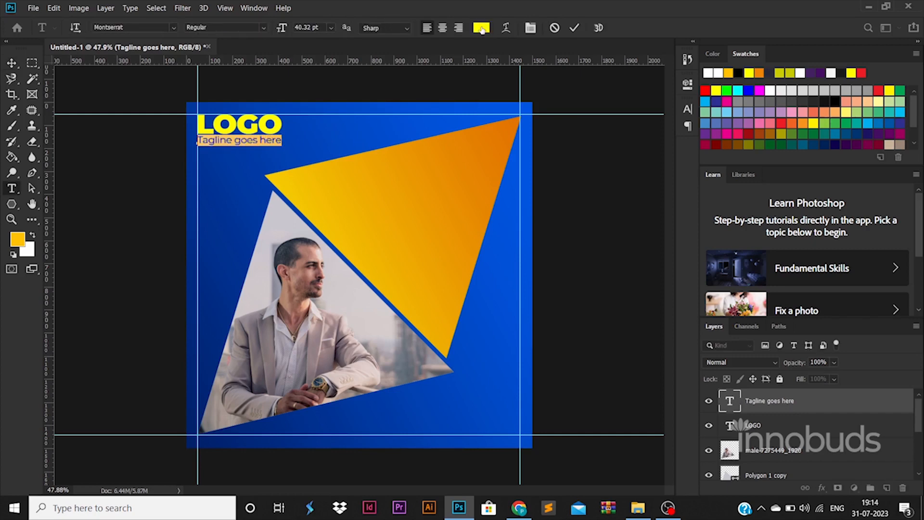
{"action": "left_click", "coordinate": [481, 27]}
{"action": "type", "text": "ffffff"}
{"action": "left_click", "coordinate": [878, 236]}
{"action": "left_click", "coordinate": [13, 63]}
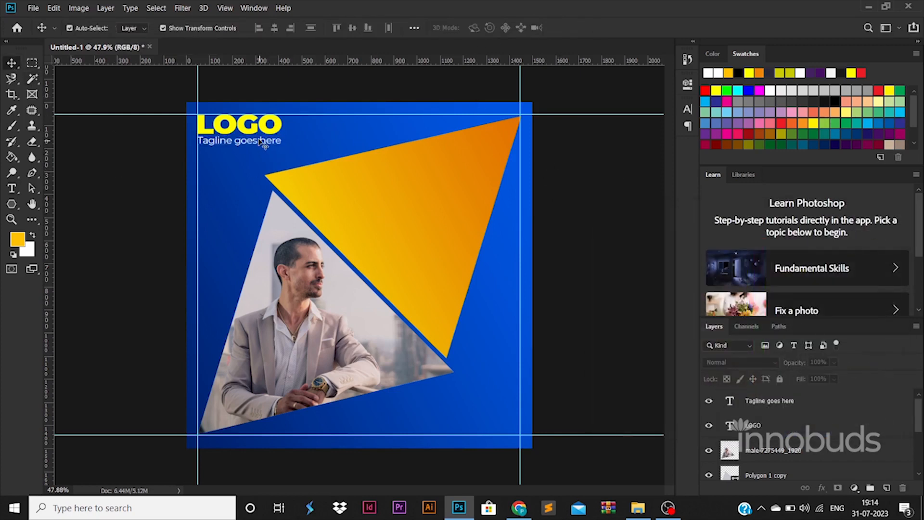
Change the LOGO text colour to bright yellow fff000.
{"action": "double_click", "coordinate": [260, 126]}
{"action": "left_click", "coordinate": [482, 27]}
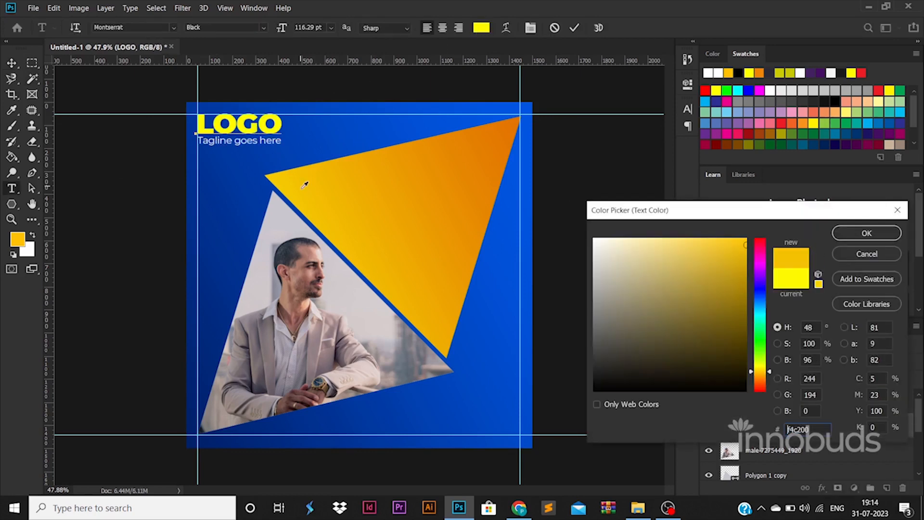
{"action": "left_click_drag", "start_coordinate": [753, 367], "coordinate": [760, 373]}
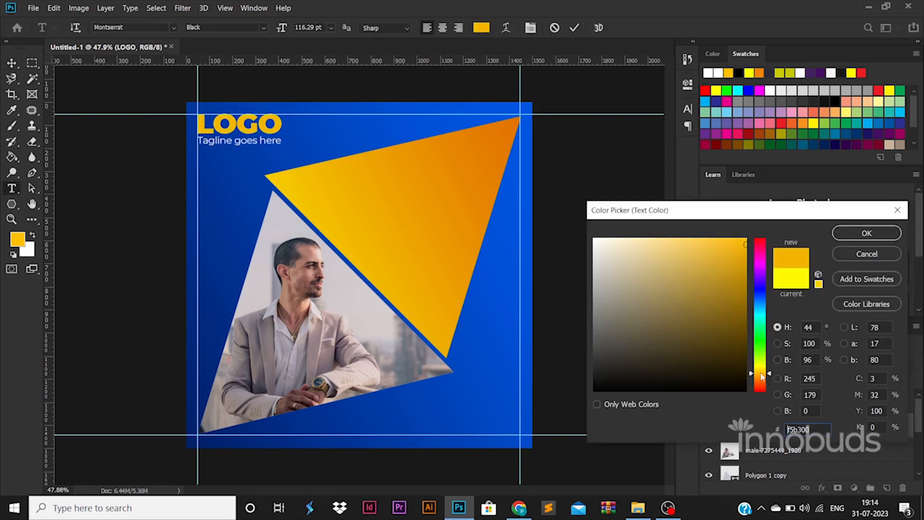
{"action": "left_click", "coordinate": [594, 239]}
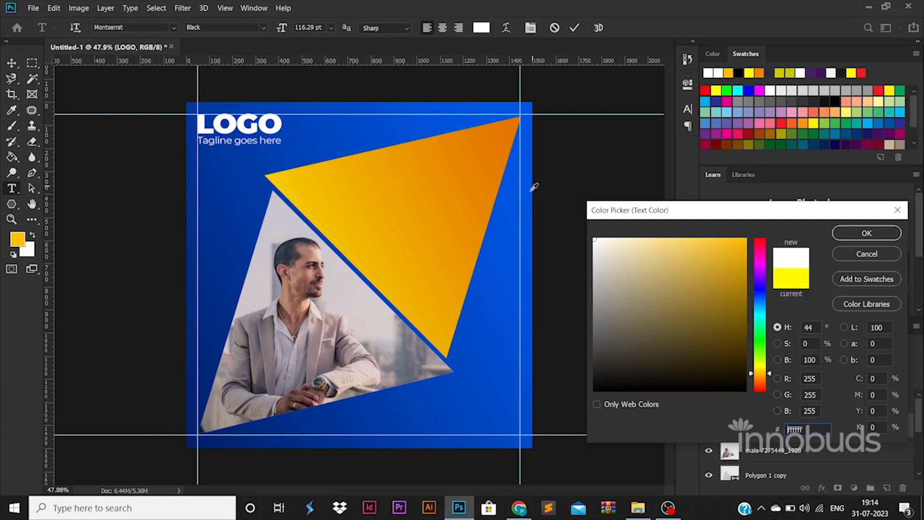
{"action": "left_click", "coordinate": [282, 179]}
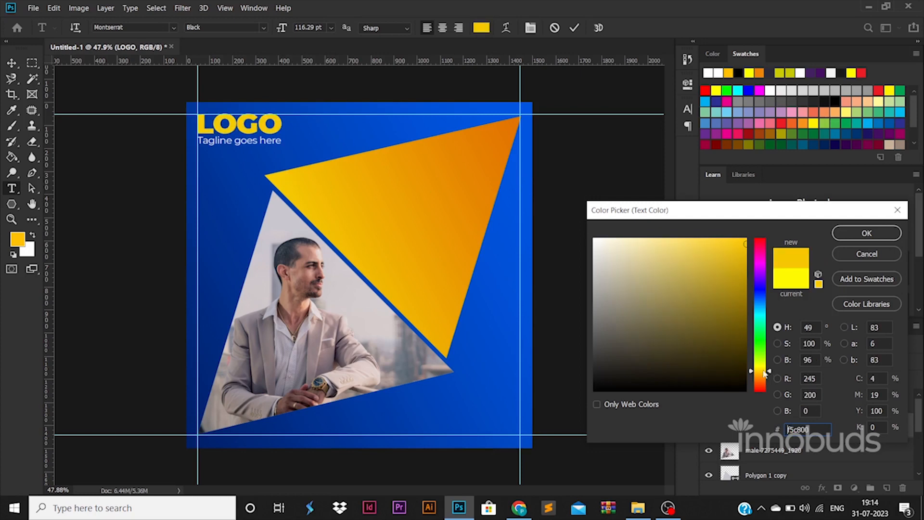
{"action": "left_click_drag", "start_coordinate": [765, 373], "coordinate": [762, 372]}
{"action": "type", "text": "fff000"}
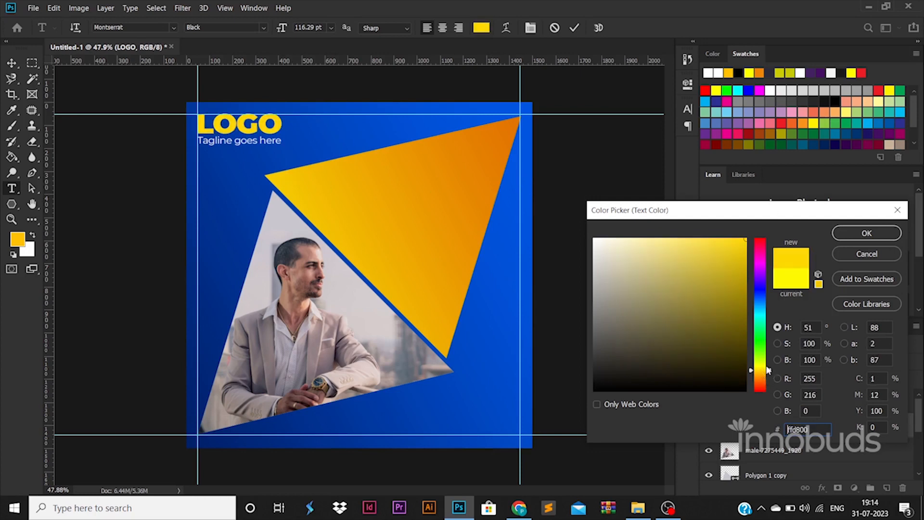
{"action": "left_click", "coordinate": [873, 237]}
{"action": "left_click", "coordinate": [603, 343]}
{"action": "key", "text": "v"}
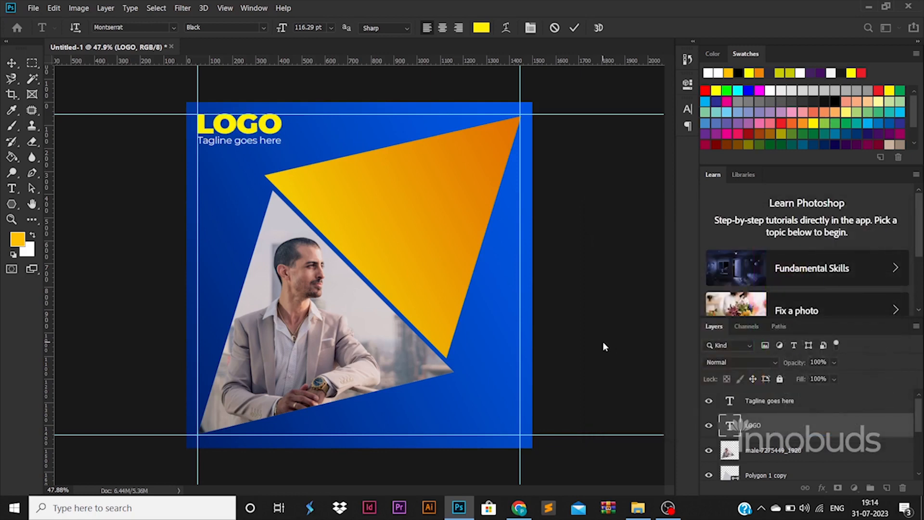
{"action": "left_click", "coordinate": [11, 188]}
Type the headline 'Your Company Services Goes Here' on three lines on the triangle.
{"action": "left_click", "coordinate": [389, 268]}
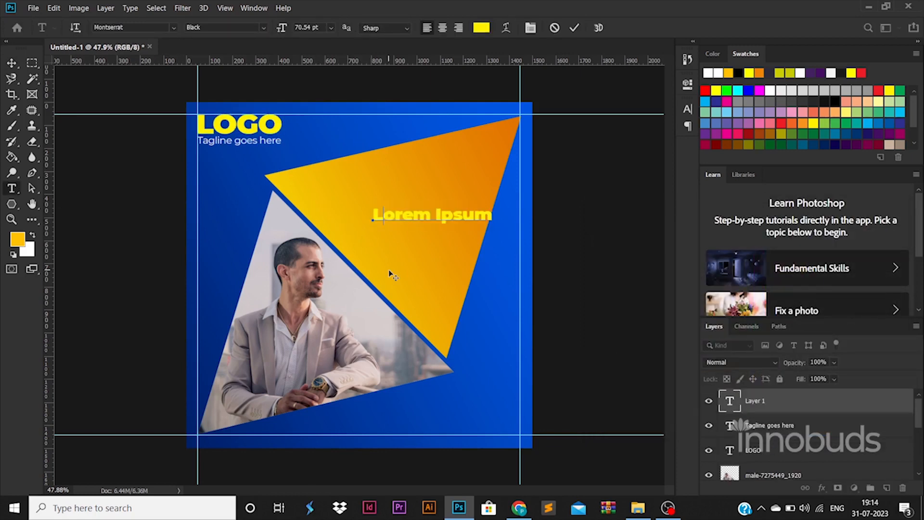
{"action": "type", "text": "co"}
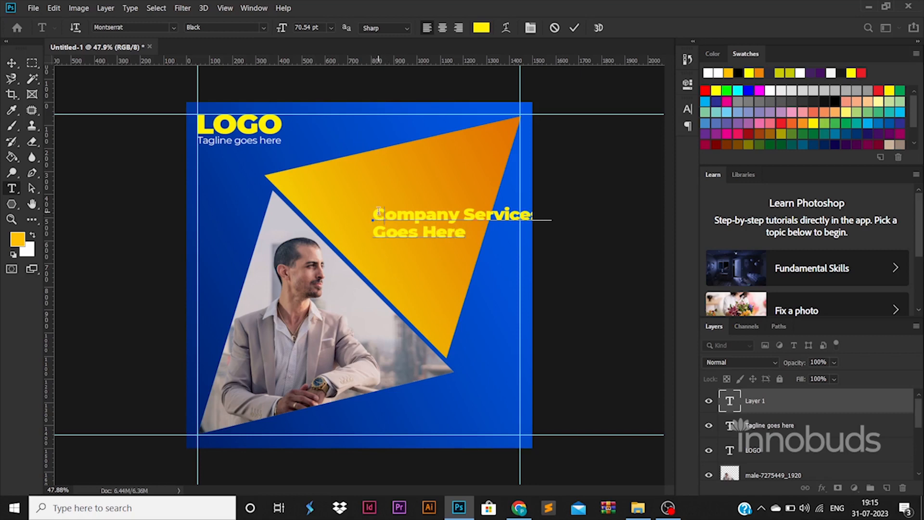
{"action": "type", "text": "Your"}
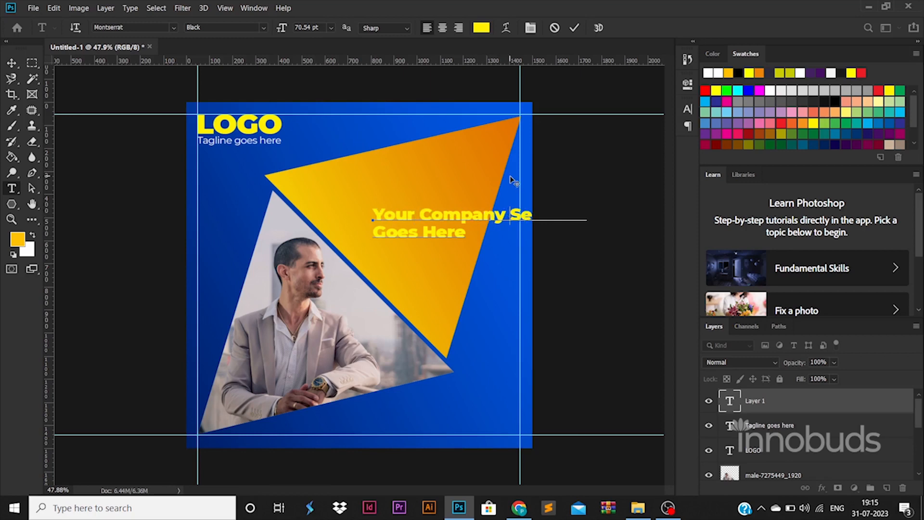
{"action": "key", "text": "Return"}
{"action": "left_click", "coordinate": [11, 63]}
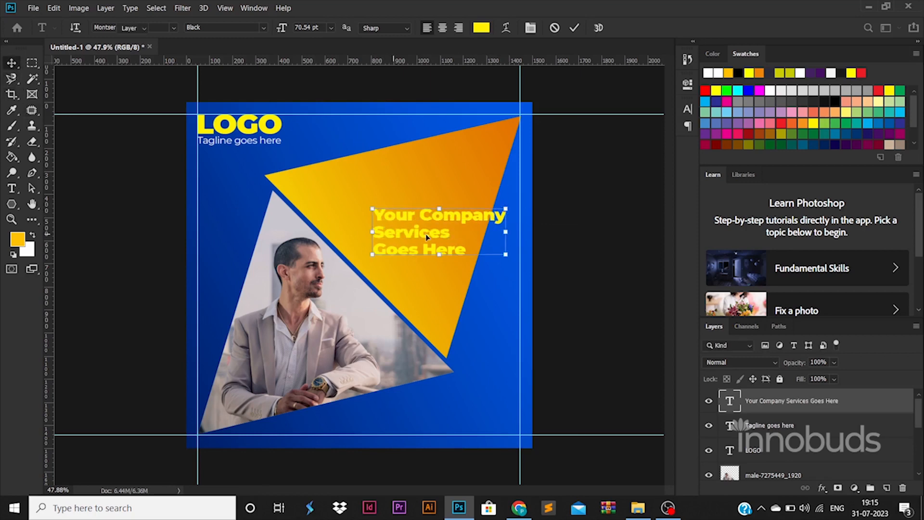
Move and resize the headline on the triangle and colour it white (ffffff).
{"action": "left_click_drag", "start_coordinate": [443, 226], "coordinate": [403, 202]}
{"action": "left_click_drag", "start_coordinate": [465, 183], "coordinate": [483, 178]}
{"action": "double_click", "coordinate": [729, 403]}
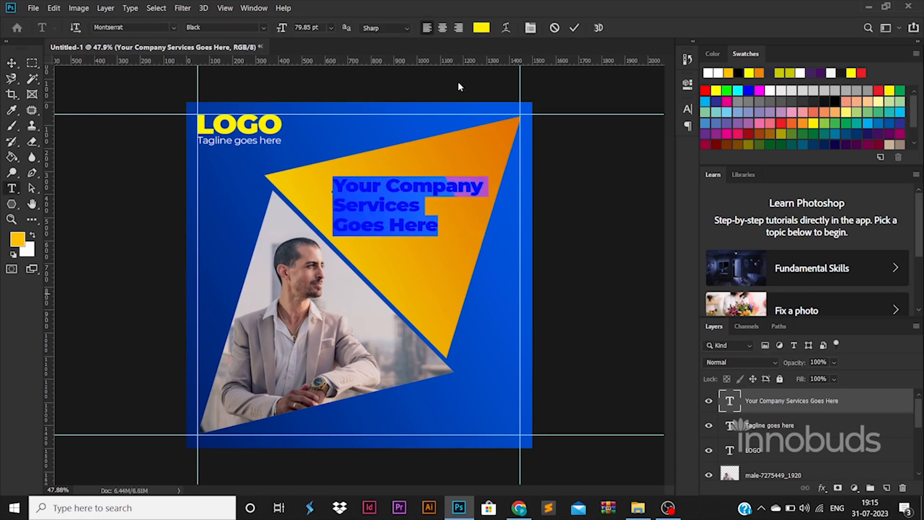
{"action": "left_click", "coordinate": [481, 27]}
{"action": "type", "text": "ffffff"}
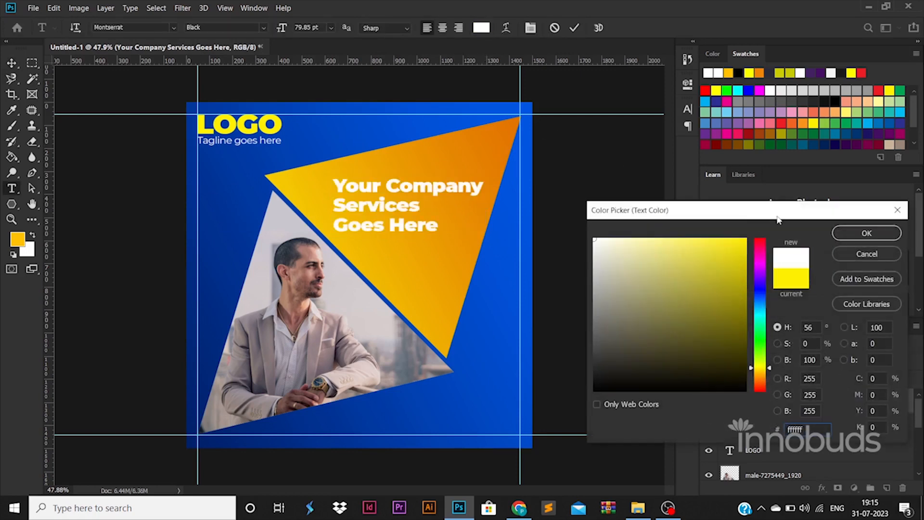
{"action": "left_click", "coordinate": [866, 233]}
{"action": "key", "text": "ctrl+Return"}
{"action": "key", "text": "ctrl+t"}
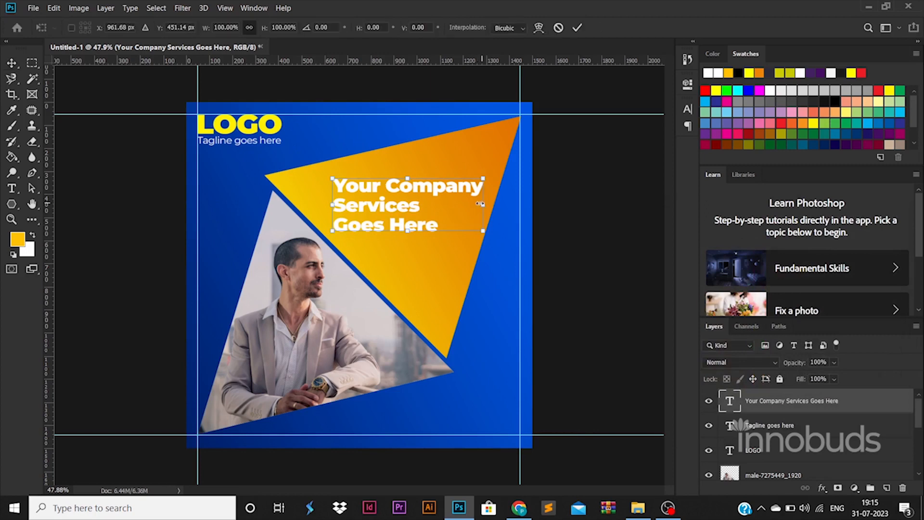
{"action": "left_click_drag", "start_coordinate": [482, 204], "coordinate": [478, 204]}
{"action": "key", "text": "Return"}
Set the 'Your Company' and 'Goes Here' lines to Regular, leaving only 'Services' bold.
{"action": "key", "text": "t"}
{"action": "double_click", "coordinate": [428, 190]}
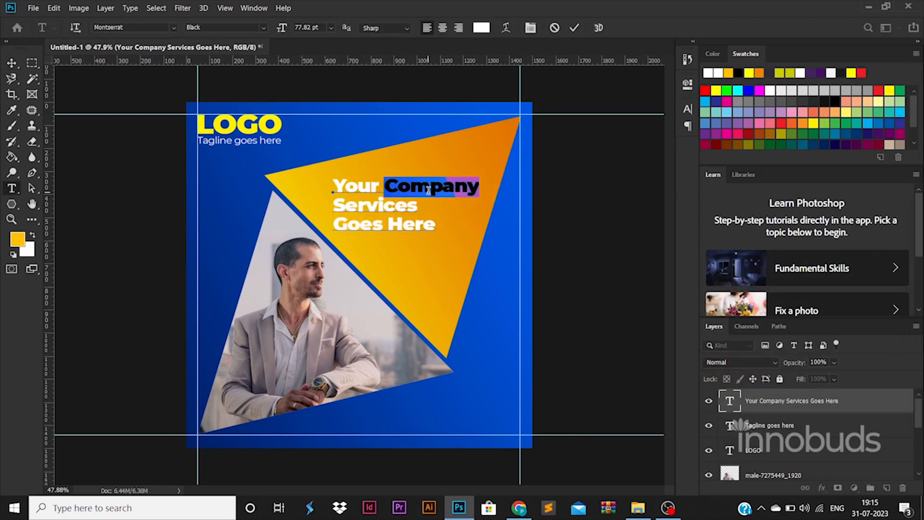
{"action": "triple_click", "coordinate": [428, 191]}
{"action": "left_click", "coordinate": [264, 27]}
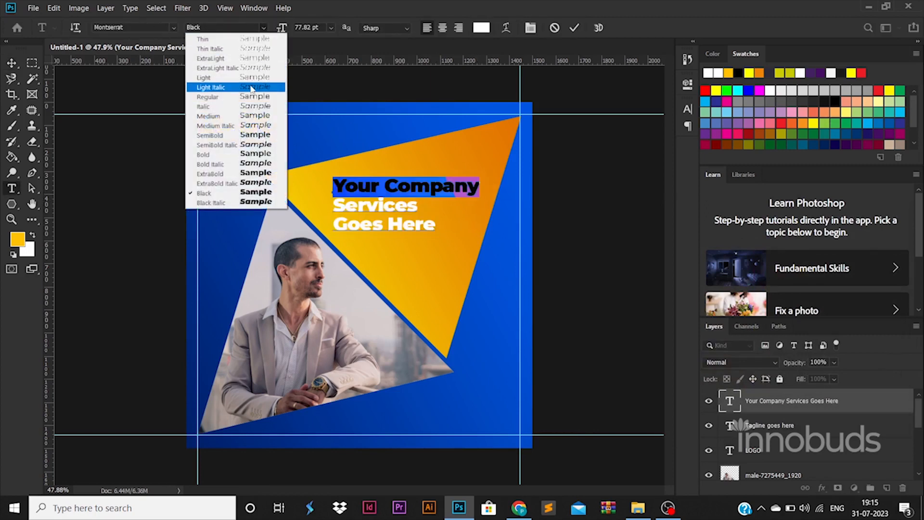
{"action": "left_click", "coordinate": [226, 95]}
{"action": "left_click", "coordinate": [372, 225]}
{"action": "triple_click", "coordinate": [375, 228]}
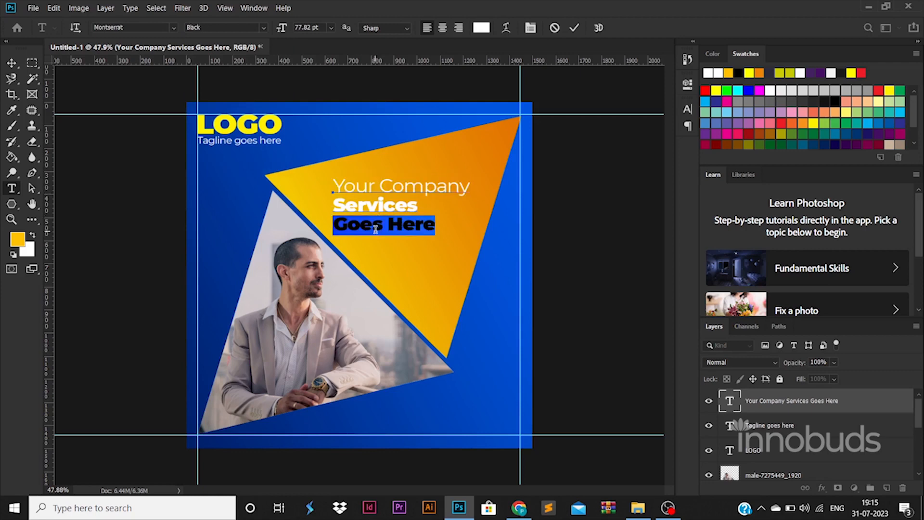
{"action": "left_click", "coordinate": [264, 28]}
{"action": "left_click", "coordinate": [252, 96]}
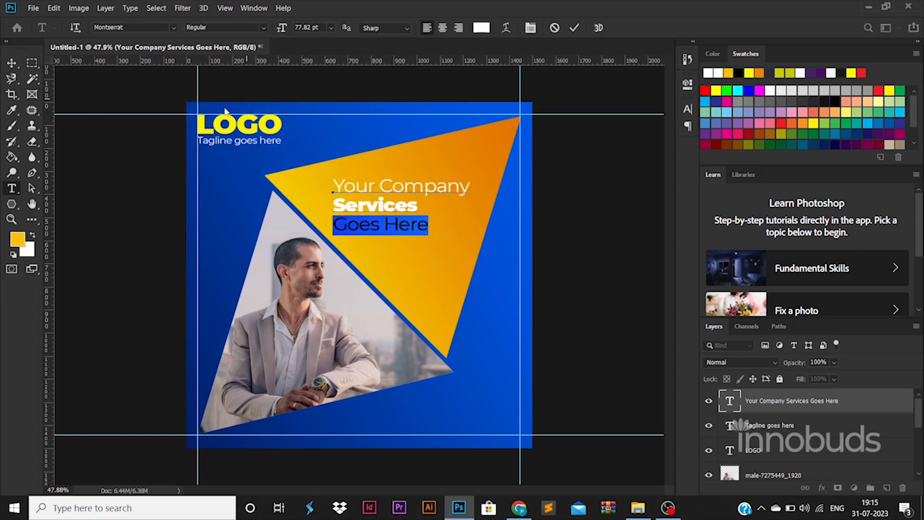
{"action": "left_click", "coordinate": [12, 69]}
Select the Rounded Rectangle tool from the shape tools.
{"action": "left_click", "coordinate": [12, 204]}
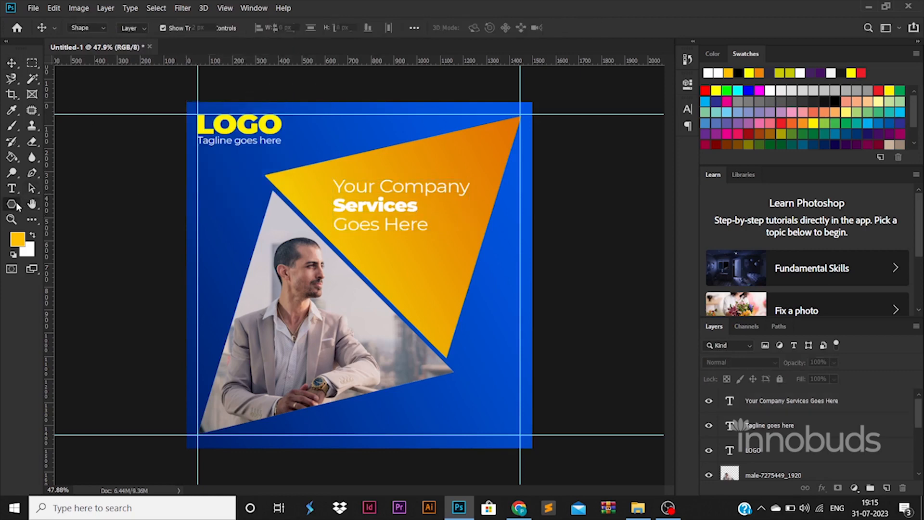
{"action": "right_click", "coordinate": [11, 204]}
{"action": "left_click", "coordinate": [57, 216]}
Draw a thin white rounded bar right under 'Goes Here', then drag a copy of the headline below it.
{"action": "left_click_drag", "start_coordinate": [318, 246], "coordinate": [437, 248]}
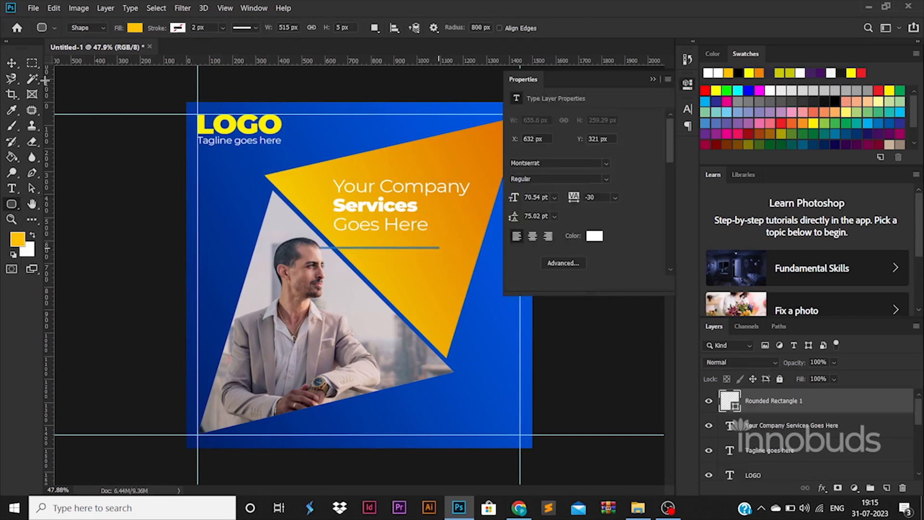
{"action": "left_click", "coordinate": [133, 28]}
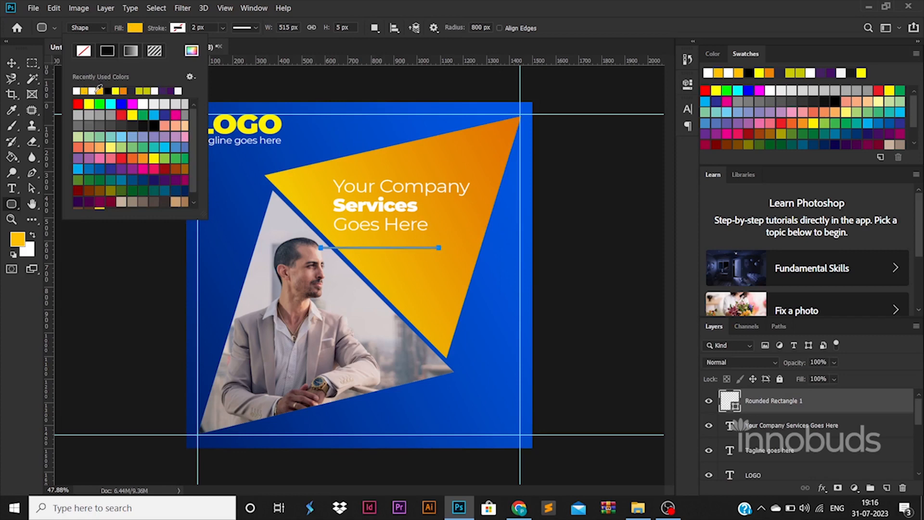
{"action": "left_click", "coordinate": [95, 91]}
{"action": "left_click", "coordinate": [12, 64]}
{"action": "left_click_drag", "start_coordinate": [410, 249], "coordinate": [455, 242]}
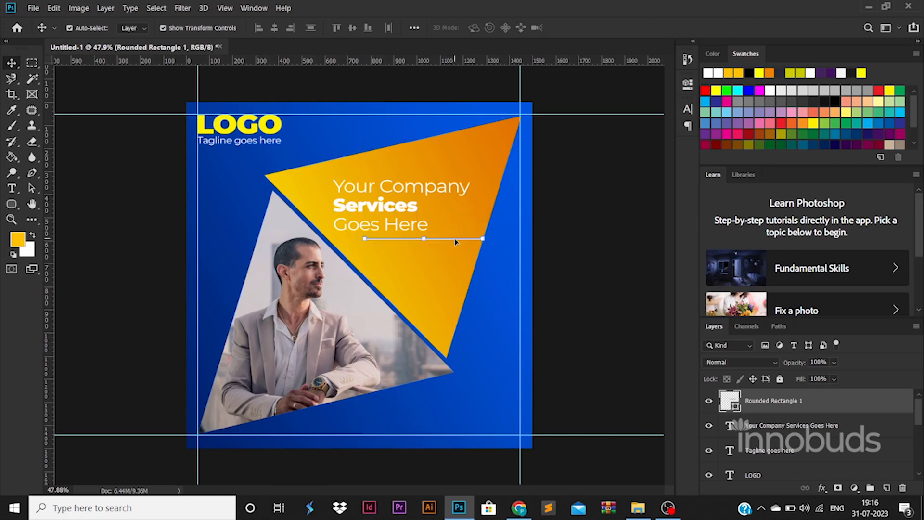
{"action": "left_click", "coordinate": [616, 278]}
{"action": "left_click_drag", "start_coordinate": [397, 197], "coordinate": [438, 275], "text": "alt"}
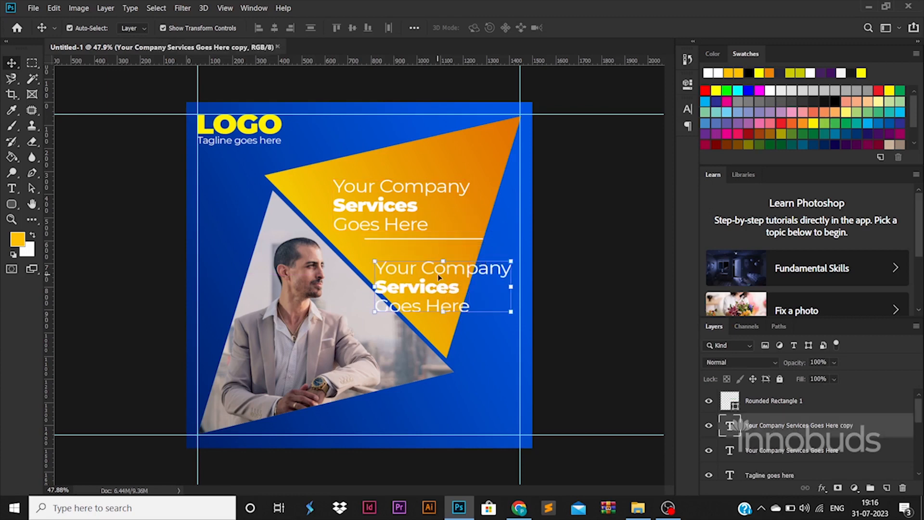
Undo the duplicated headline and start a new 30 pt description text block.
{"action": "key", "text": "ctrl+z"}
{"action": "left_click", "coordinate": [11, 188]}
{"action": "left_click", "coordinate": [426, 303]}
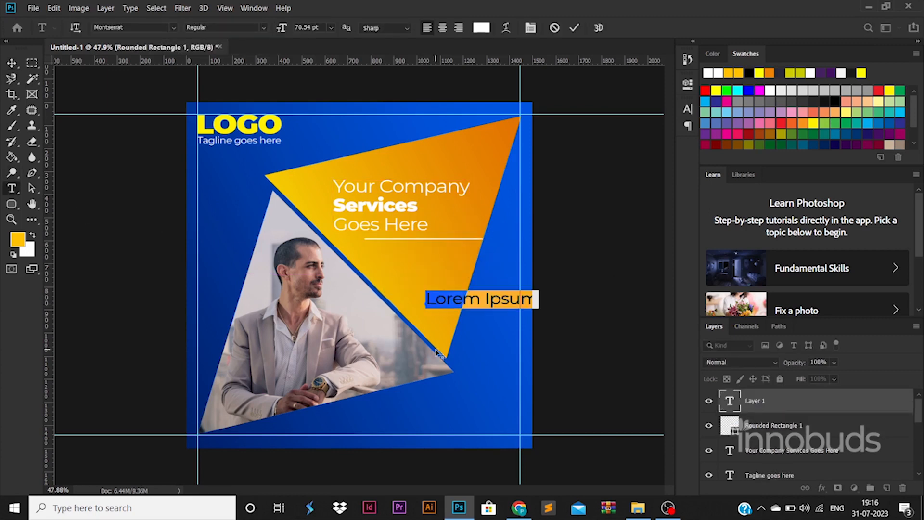
{"action": "type", "text": "ces desc"}
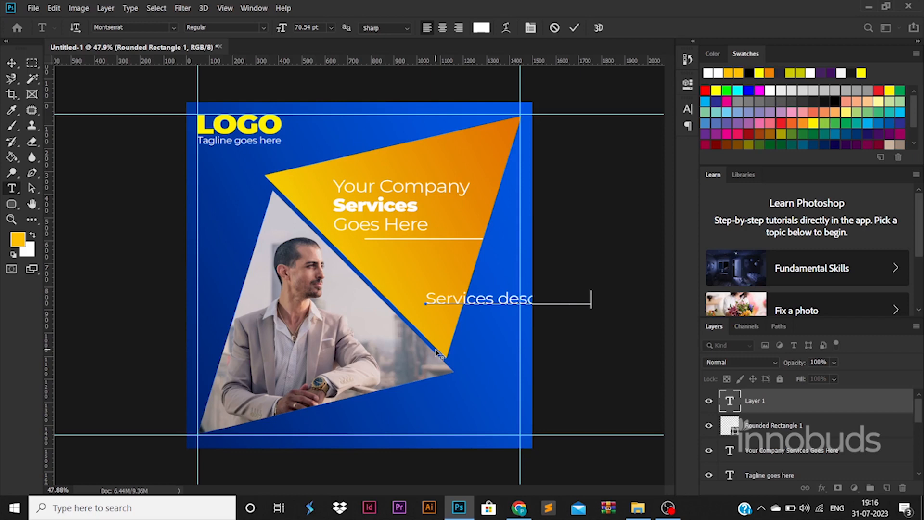
{"action": "key", "text": "ctrl+a"}
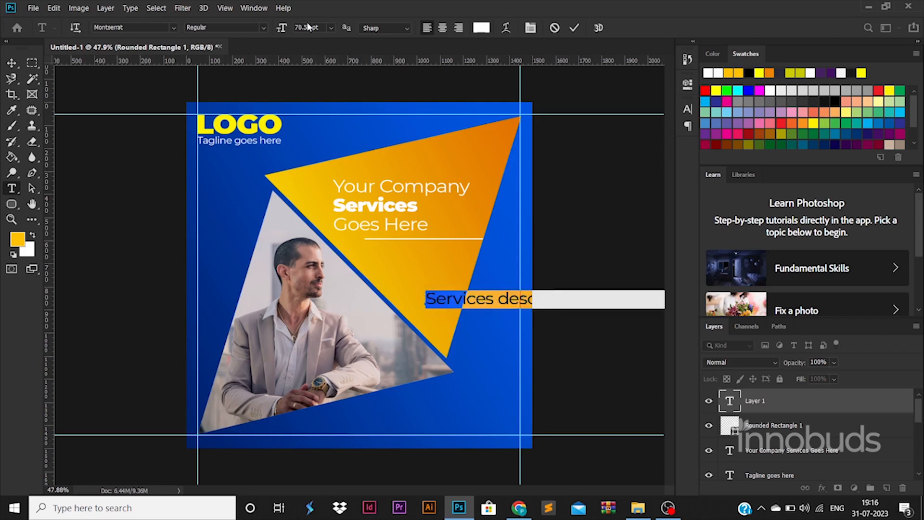
{"action": "type", "text": "30"}
{"action": "key", "text": "Return"}
Break the description text onto separate lines and tighten its line spacing.
{"action": "left_click", "coordinate": [498, 302]}
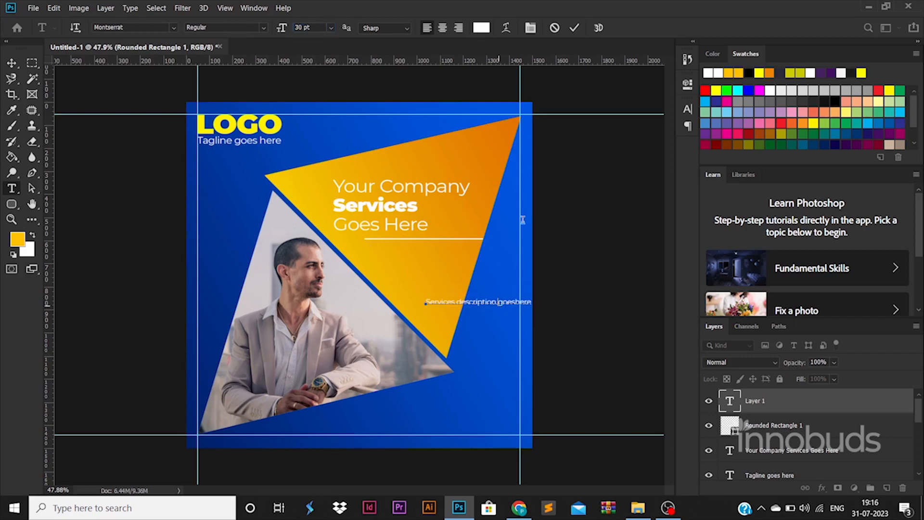
{"action": "key", "text": "Return"}
{"action": "key", "text": "ctrl+a"}
{"action": "left_click", "coordinate": [442, 319]}
{"action": "key", "text": "ctrl+a"}
{"action": "key", "text": "ctrl+t"}
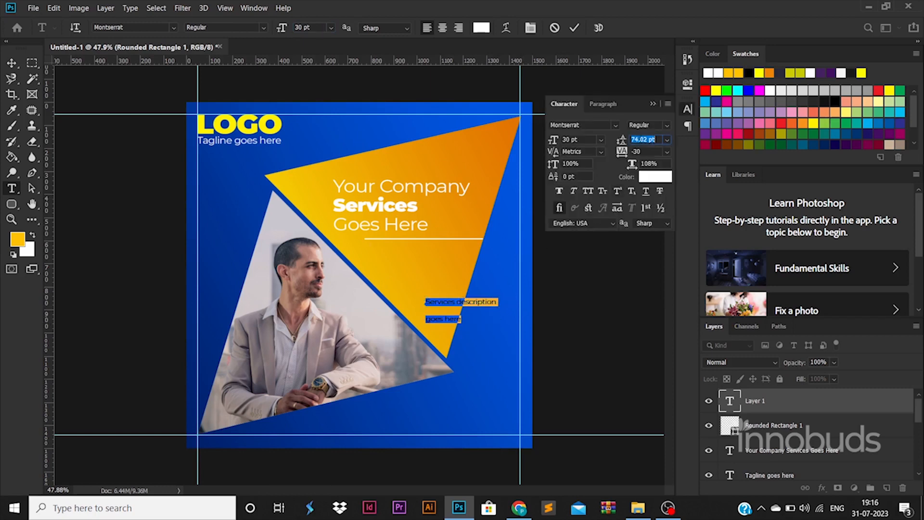
{"action": "key", "text": "Down"}
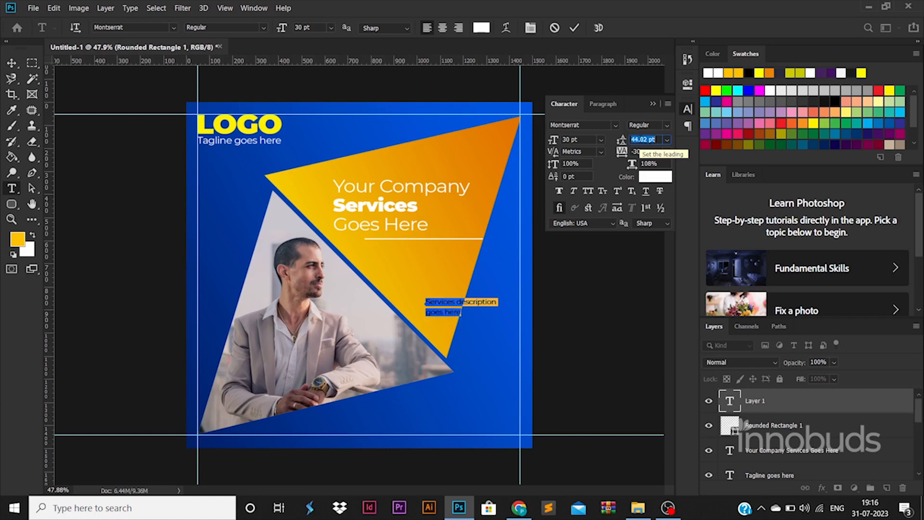
{"action": "key", "text": "ctrl"}
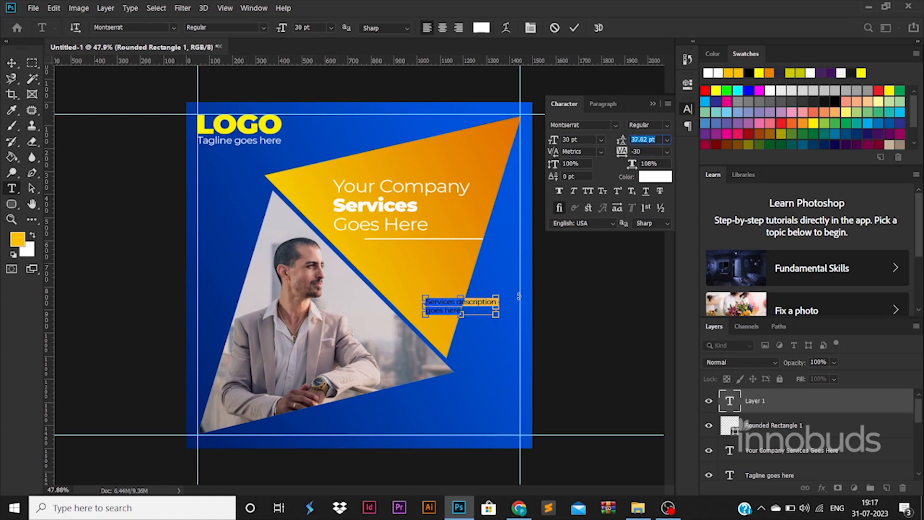
Paste the services description text again to fill out the block.
{"action": "left_click", "coordinate": [462, 312]}
{"action": "key", "text": "ctrl"}
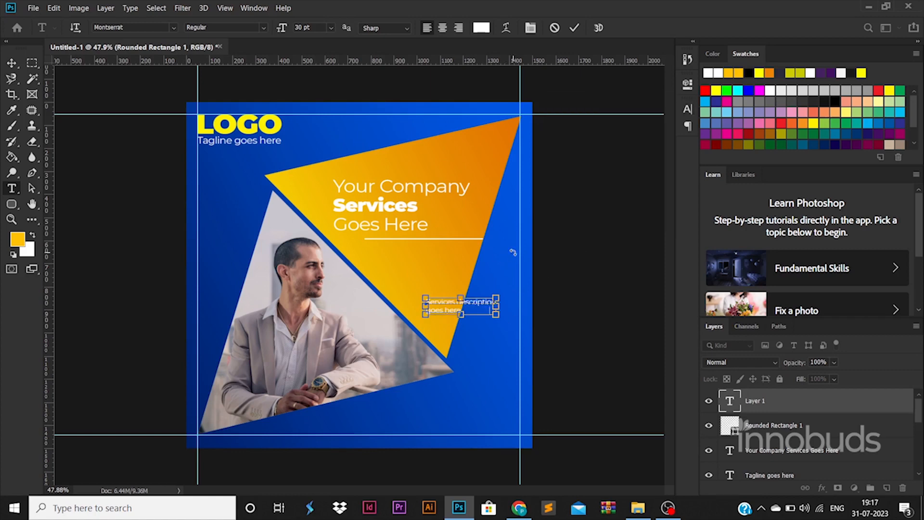
{"action": "key", "text": "ctrl+a"}
{"action": "key", "text": "ctrl+c"}
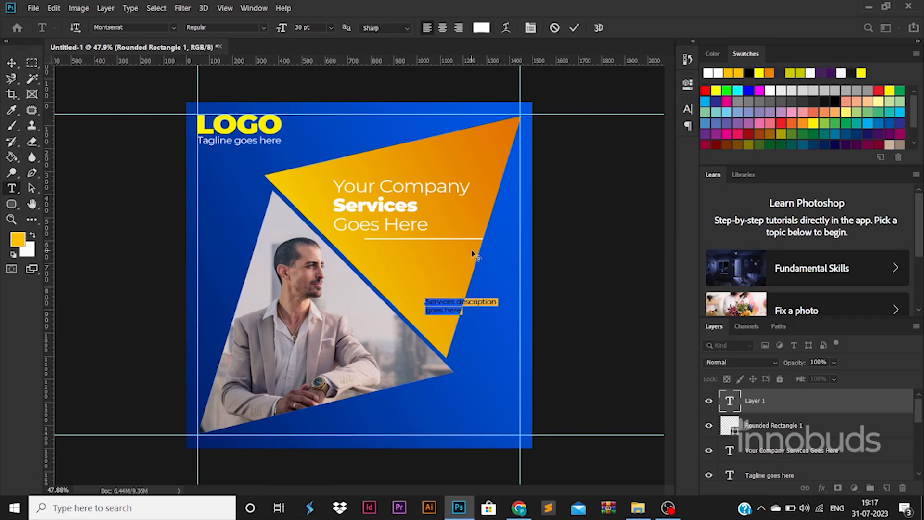
{"action": "key", "text": "Right"}
{"action": "key", "text": "ctrl+v"}
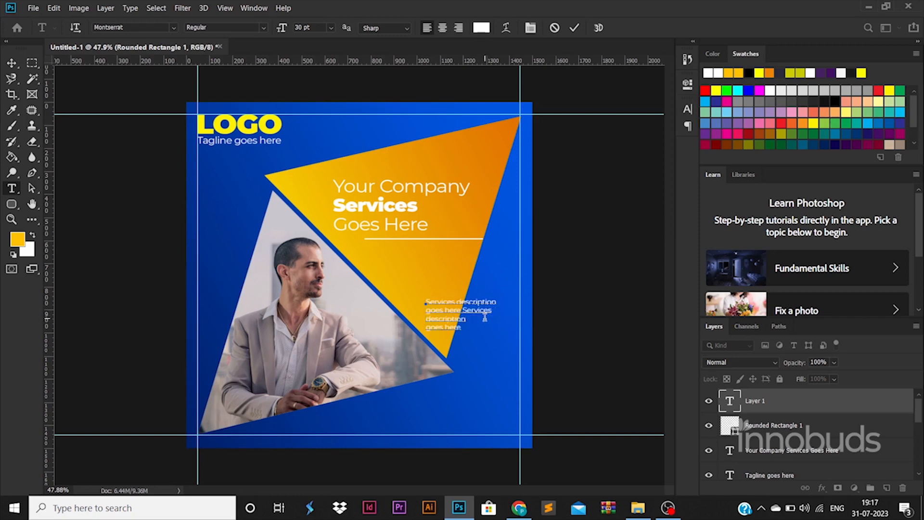
{"action": "left_click", "coordinate": [11, 62]}
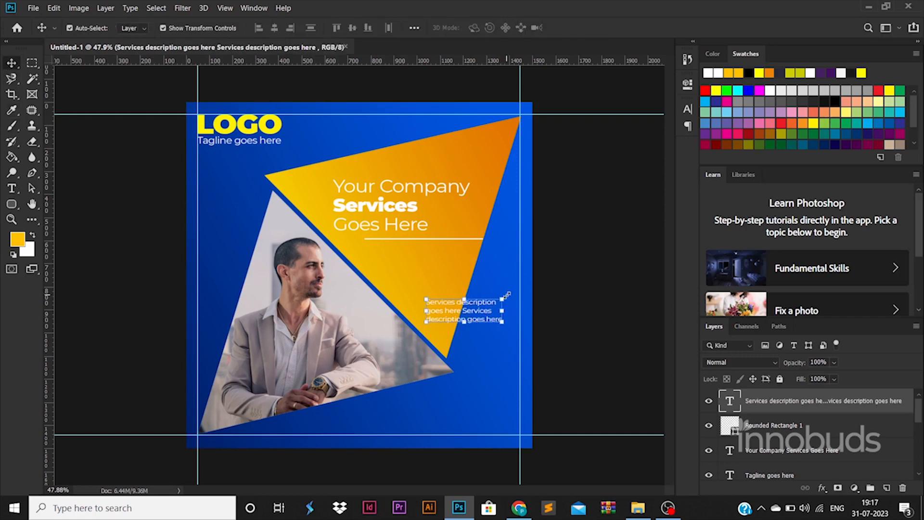
Move the description text up and left into the triangle below the divider.
{"action": "key", "text": "ctrl+t"}
{"action": "left_click_drag", "start_coordinate": [478, 313], "coordinate": [464, 264]}
{"action": "key", "text": "Return"}
Make the description text white with Medium font style.
{"action": "key", "text": "t"}
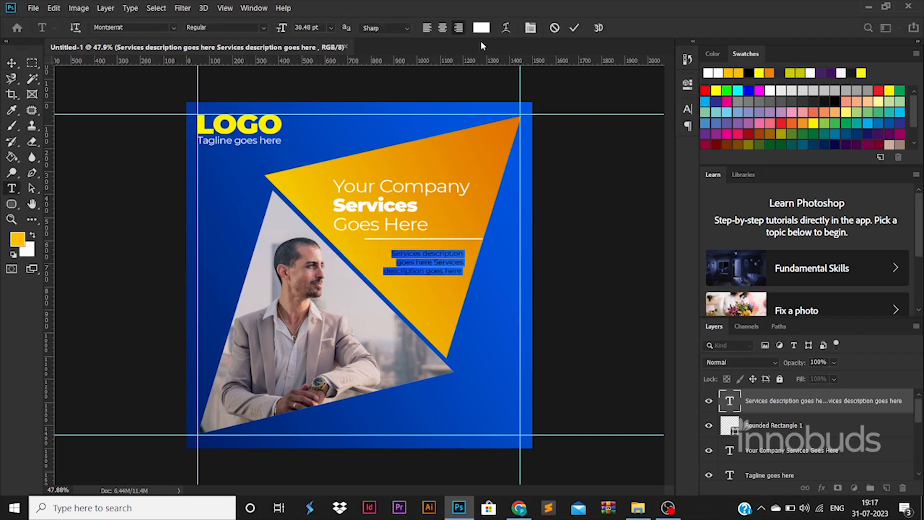
{"action": "left_click", "coordinate": [481, 27]}
{"action": "left_click_drag", "start_coordinate": [639, 323], "coordinate": [549, 505]}
{"action": "left_click_drag", "start_coordinate": [659, 298], "coordinate": [505, 132]}
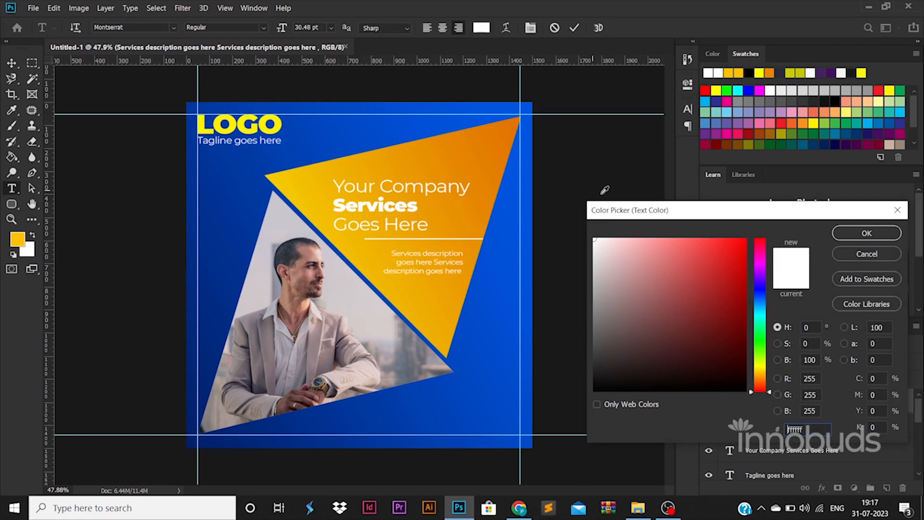
{"action": "left_click", "coordinate": [866, 234]}
{"action": "left_click", "coordinate": [226, 28]}
{"action": "left_click", "coordinate": [226, 118]}
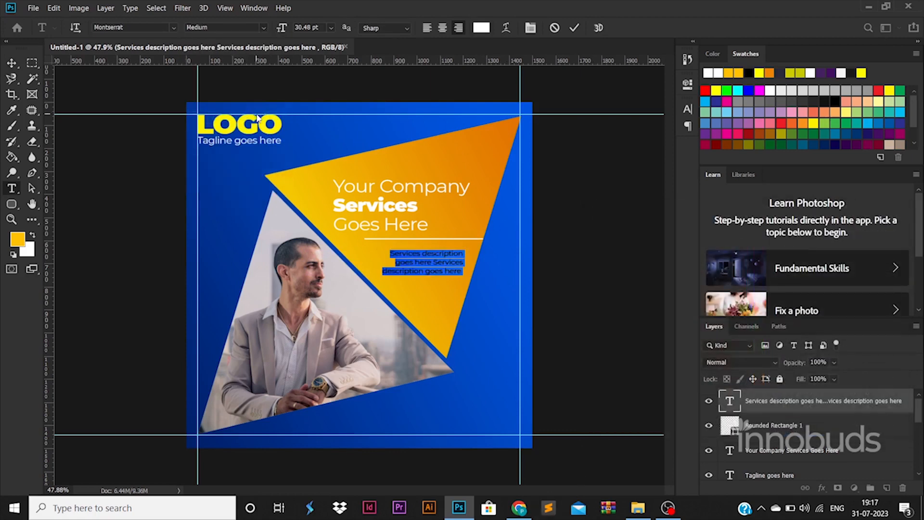
{"action": "left_click", "coordinate": [11, 63]}
{"action": "left_click", "coordinate": [142, 211]}
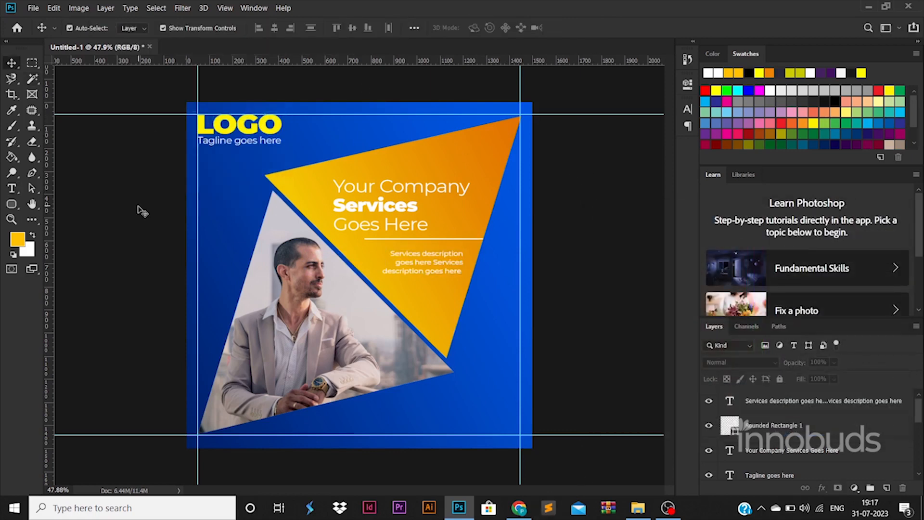
Duplicate the orange triangle and scale the copy down to about 29%.
{"action": "left_click", "coordinate": [486, 201]}
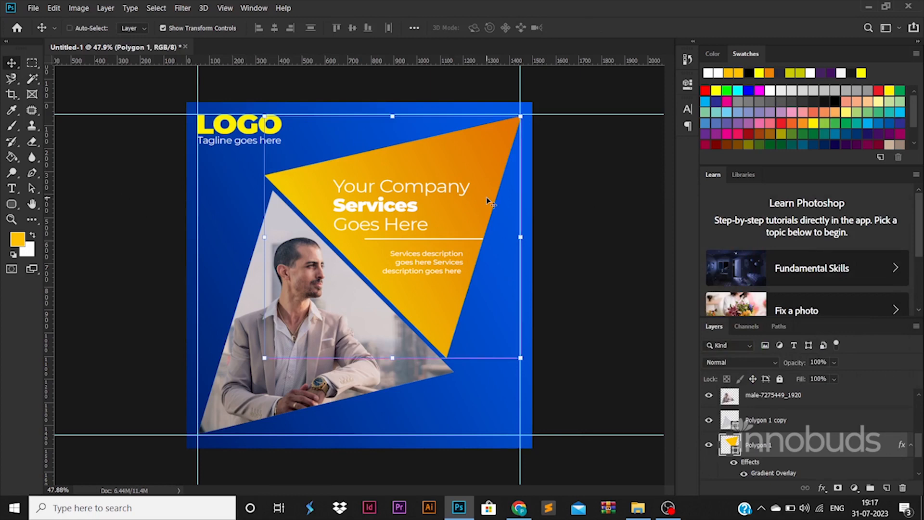
{"action": "key", "text": "ctrl+j"}
{"action": "key", "text": "ctrl+t"}
{"action": "left_click_drag", "start_coordinate": [485, 205], "coordinate": [561, 302]}
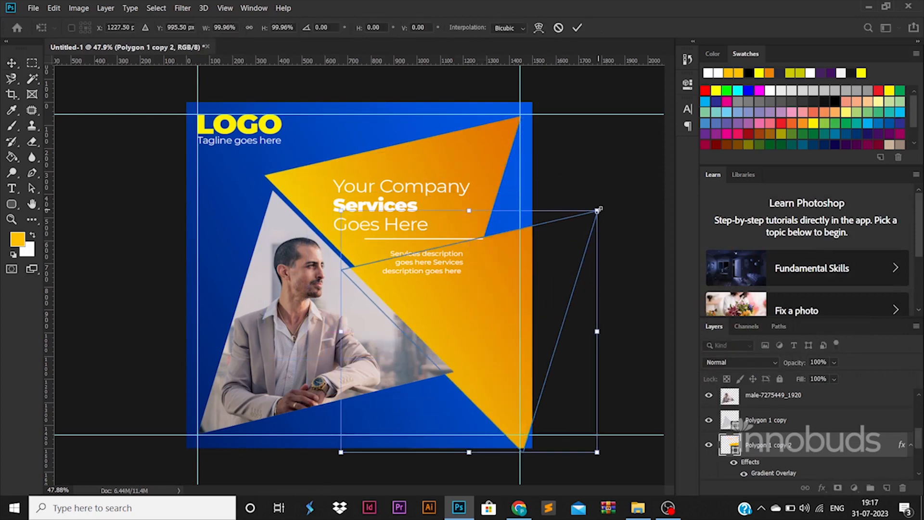
{"action": "left_click_drag", "start_coordinate": [598, 208], "coordinate": [455, 373]}
{"action": "key", "text": "ctrl+z"}
{"action": "left_click_drag", "start_coordinate": [598, 211], "coordinate": [511, 304]}
{"action": "key", "text": "Return"}
Recolour the small triangle dark blue #002a72, halve it, and place it below the orange tip.
{"action": "scroll", "coordinate": [745, 423], "scroll_direction": "down", "scroll_amount": 3}
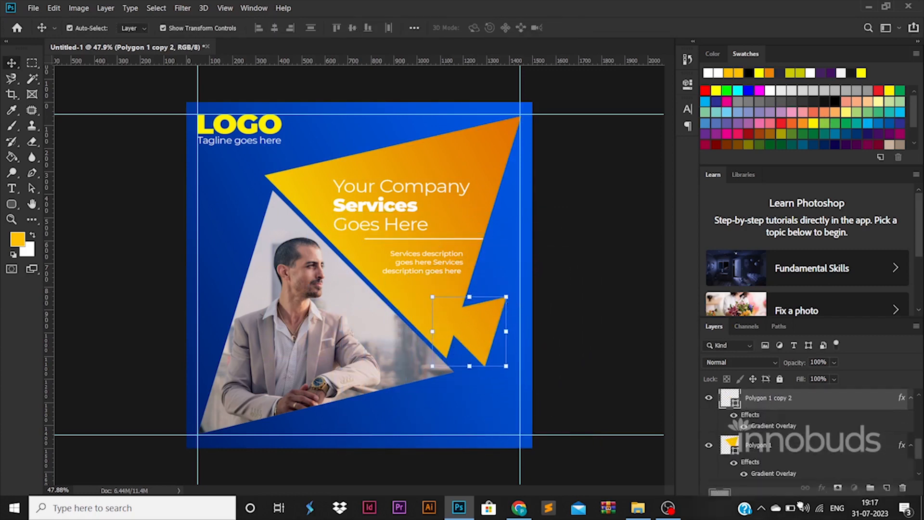
{"action": "double_click", "coordinate": [732, 408]}
{"action": "left_click", "coordinate": [511, 415]}
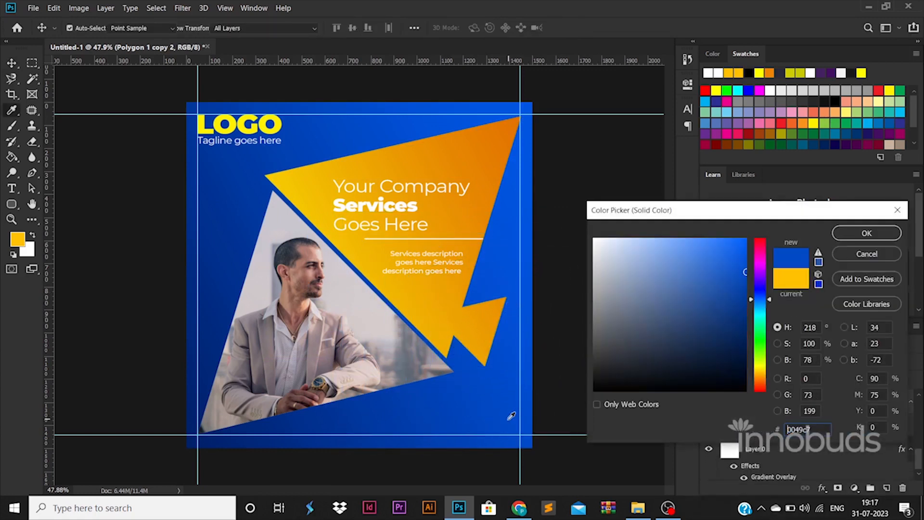
{"action": "left_click_drag", "start_coordinate": [697, 320], "coordinate": [748, 323]}
{"action": "left_click", "coordinate": [866, 234]}
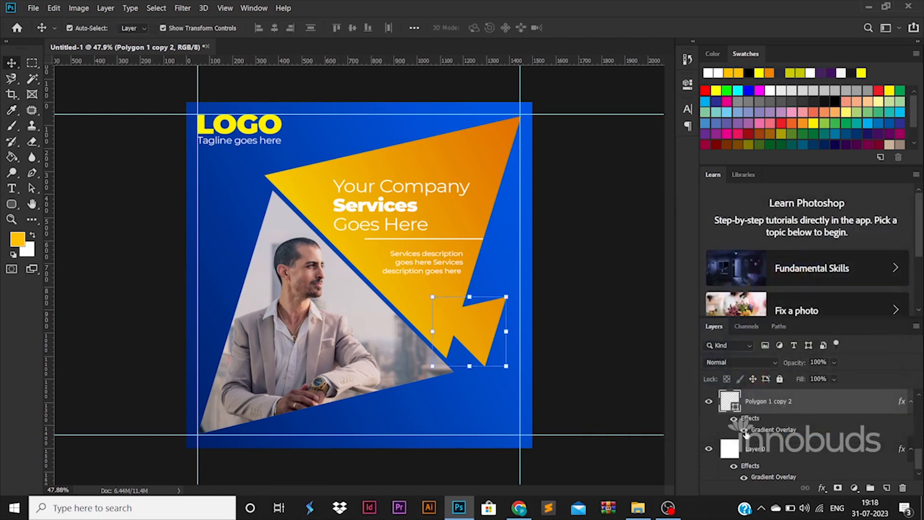
{"action": "left_click_drag", "start_coordinate": [502, 315], "coordinate": [506, 364]}
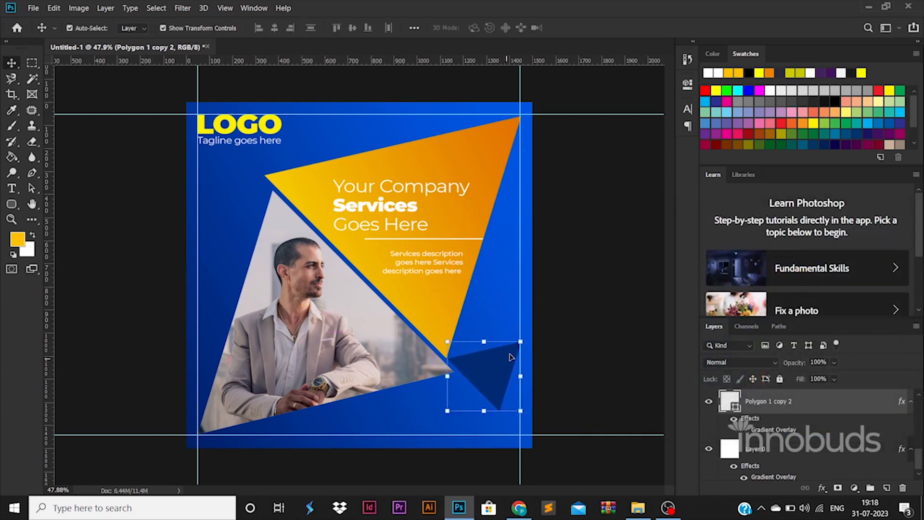
{"action": "left_click_drag", "start_coordinate": [521, 410], "coordinate": [503, 393]}
{"action": "left_click_drag", "start_coordinate": [486, 376], "coordinate": [247, 177]}
{"action": "key", "text": "Return"}
Copy the dark-blue triangle to the upper left, rotated about -170° beneath the tagline.
{"action": "key", "text": "ctrl+t"}
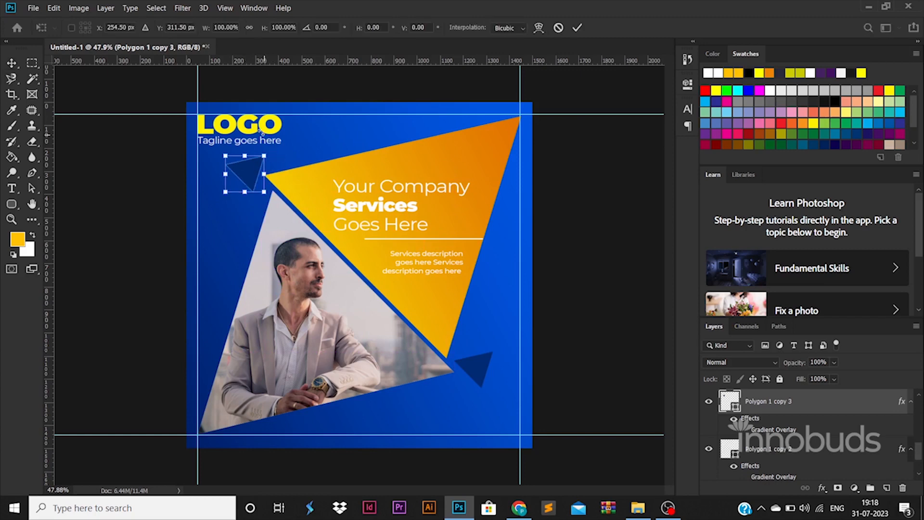
{"action": "left_click_drag", "start_coordinate": [250, 126], "coordinate": [236, 218]}
{"action": "left_click_drag", "start_coordinate": [250, 184], "coordinate": [253, 189]}
{"action": "key", "text": "Return"}
{"action": "left_click", "coordinate": [591, 312]}
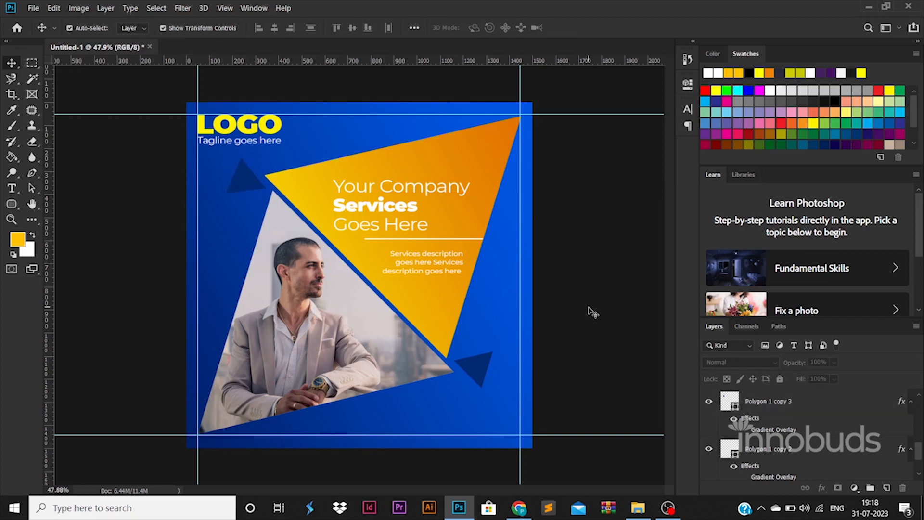
Draw a 300 × 300 px circle over the man's head.
{"action": "right_click", "coordinate": [12, 203]}
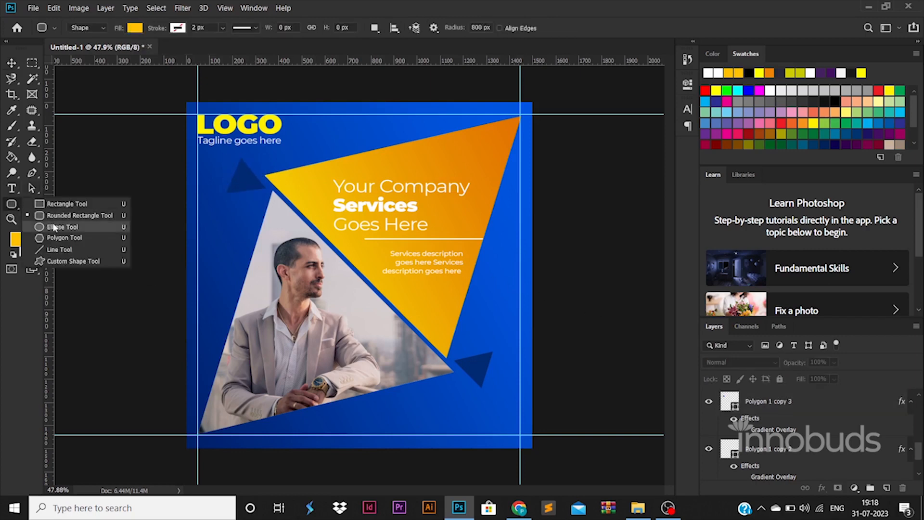
{"action": "left_click", "coordinate": [82, 227]}
{"action": "left_click_drag", "start_coordinate": [254, 220], "coordinate": [331, 295]}
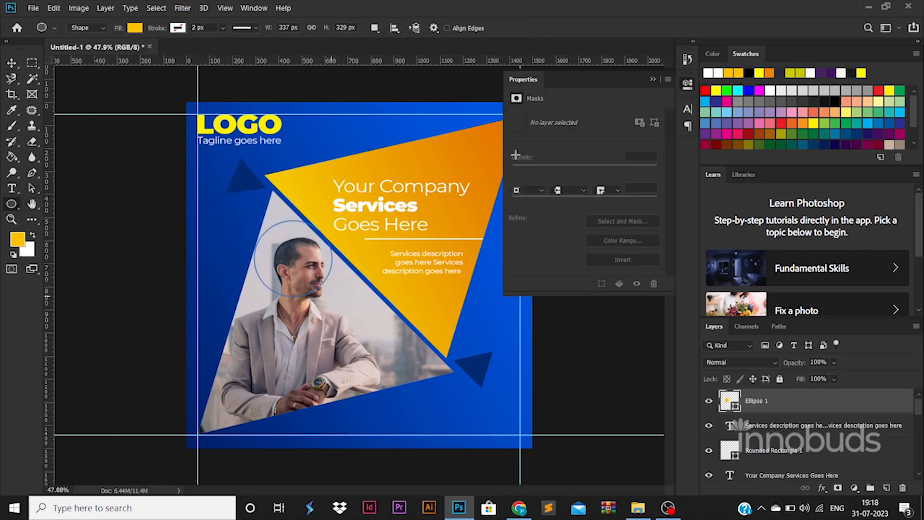
{"action": "left_click", "coordinate": [288, 27]}
{"action": "type", "text": "30"}
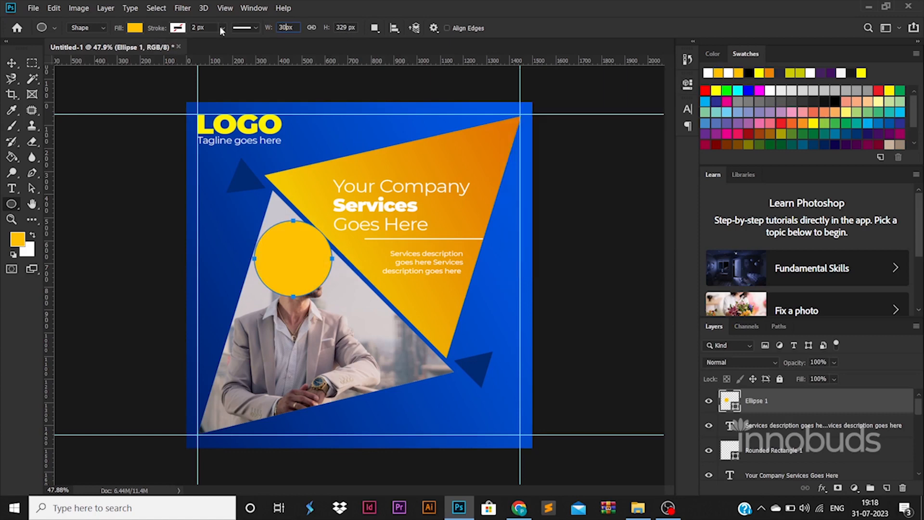
{"action": "type", "text": "00"}
{"action": "key", "text": "ctrl+a"}
{"action": "type", "text": "300"}
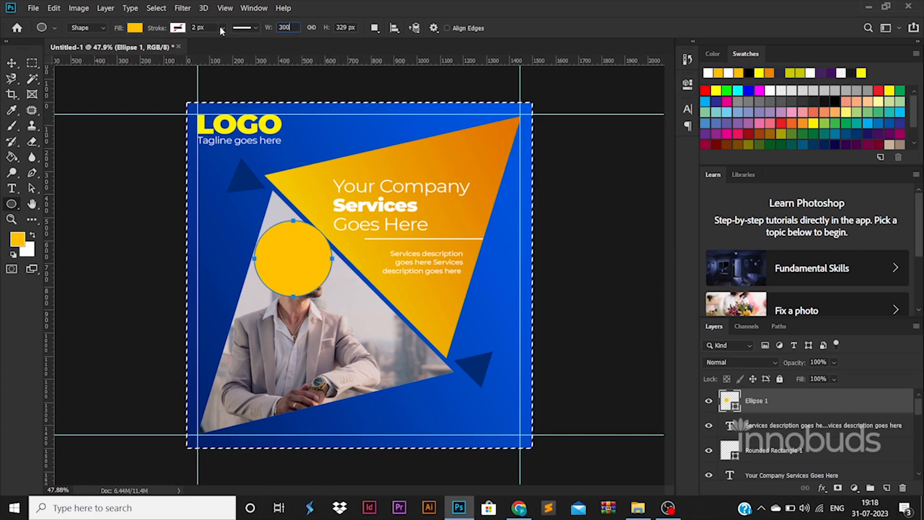
{"action": "key", "text": "Return"}
{"action": "left_click", "coordinate": [340, 28]}
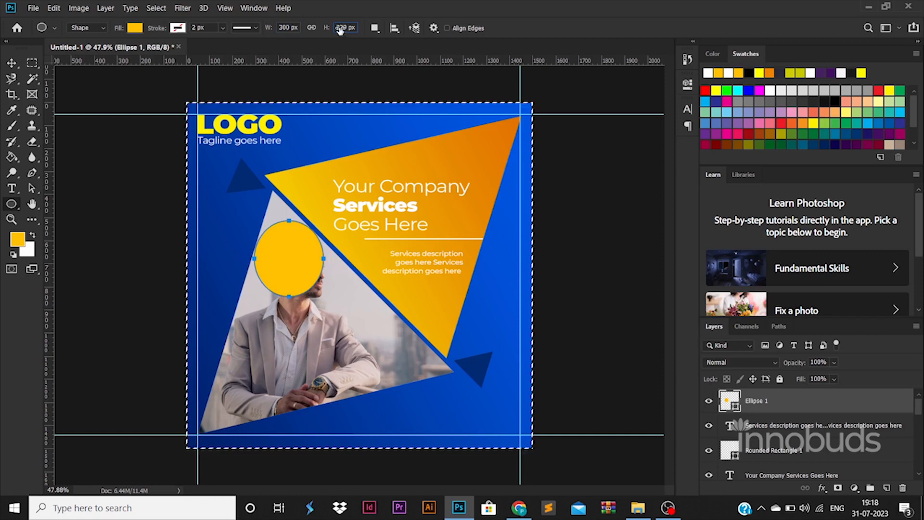
{"action": "type", "text": "300"}
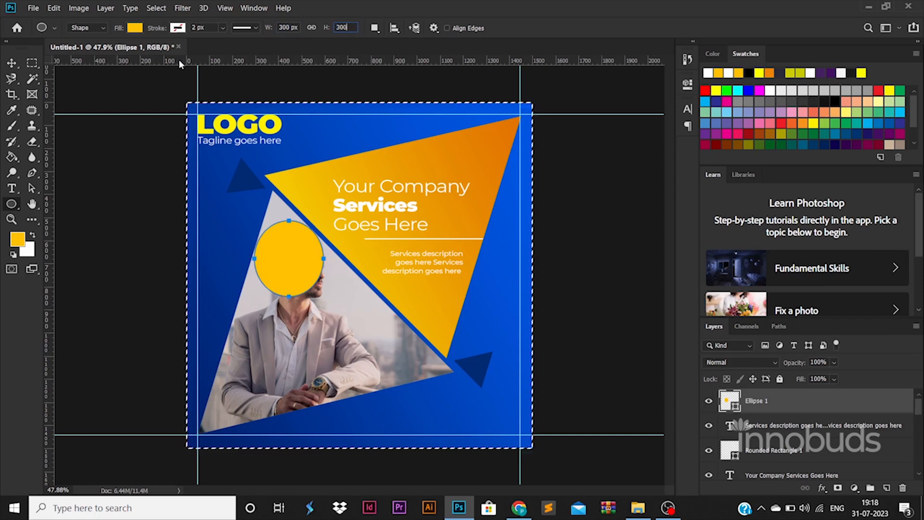
{"action": "key", "text": "Return"}
Dismiss the error, clear the canvas selection, and select the circle's layer.
{"action": "left_click", "coordinate": [12, 64]}
{"action": "left_click", "coordinate": [164, 181]}
{"action": "left_click", "coordinate": [286, 232]}
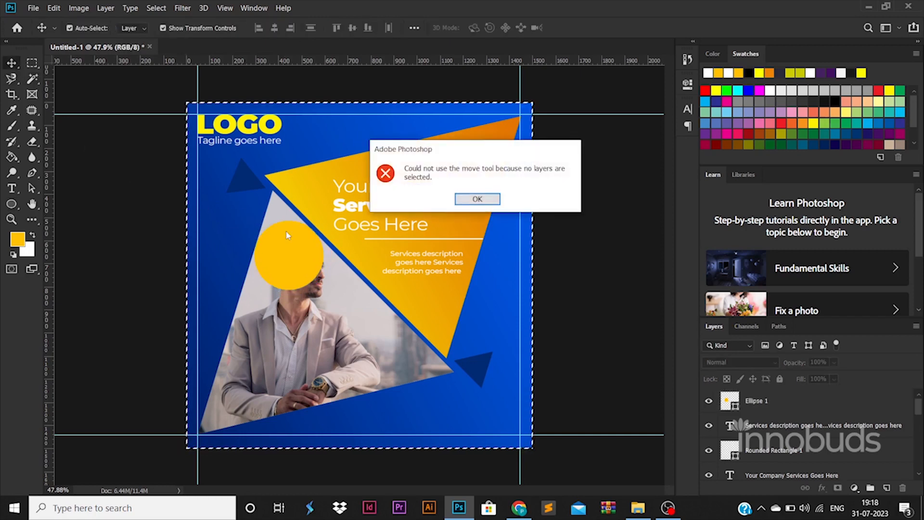
{"action": "key", "text": "Return"}
{"action": "key", "text": "ctrl+d"}
{"action": "left_click", "coordinate": [317, 255]}
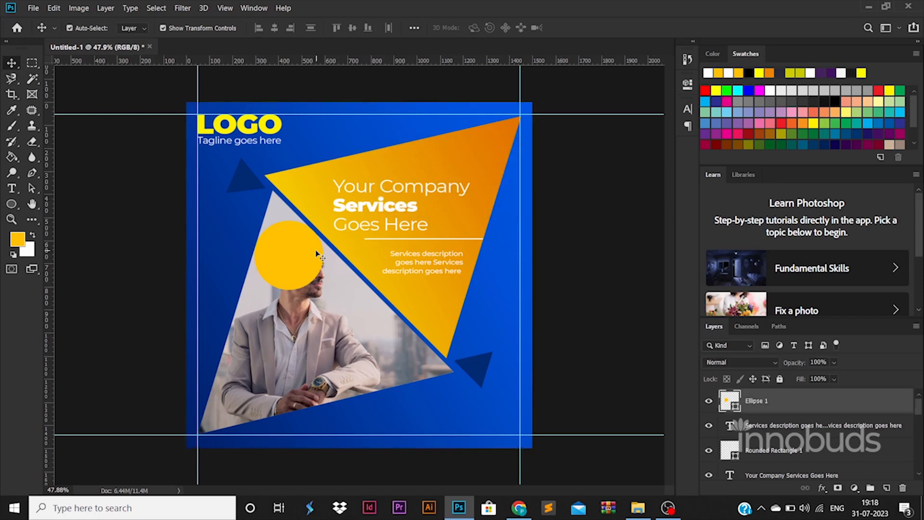
Turn the circle into a ring with a 10 px dark navy outline and no fill.
{"action": "left_click", "coordinate": [11, 206]}
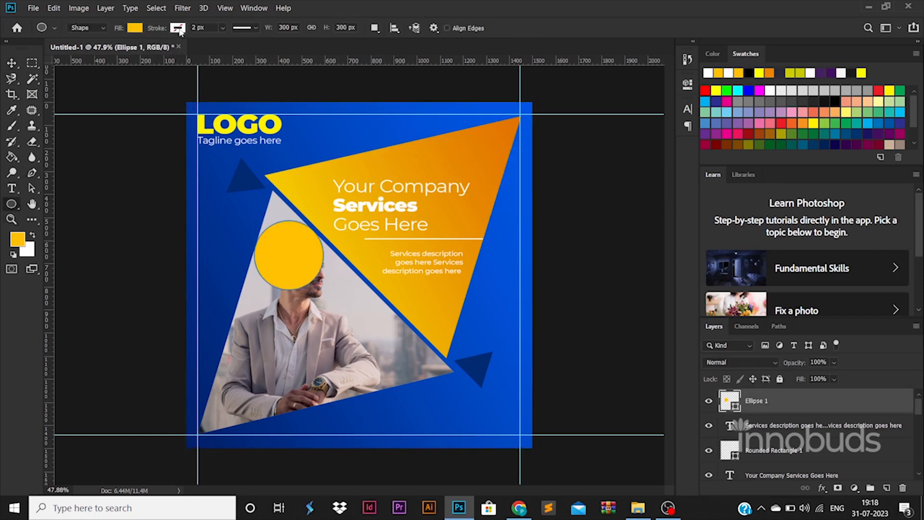
{"action": "key", "text": "Return"}
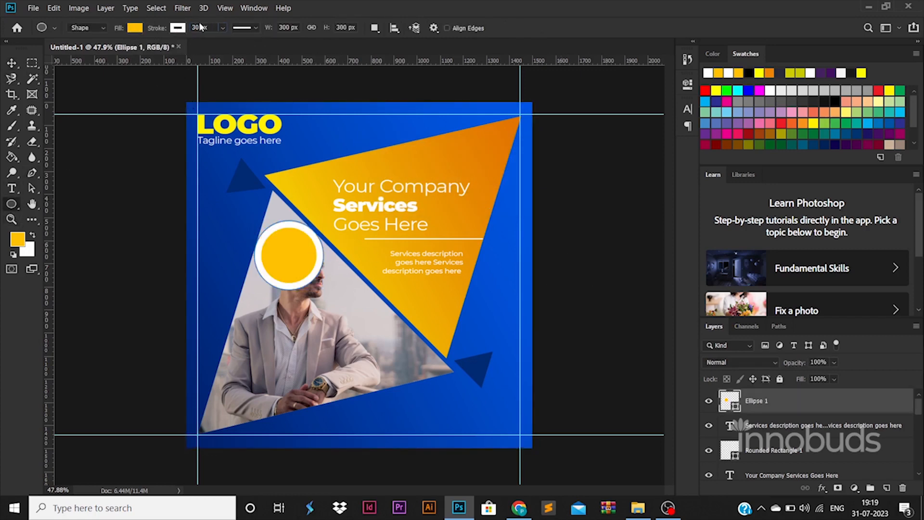
{"action": "type", "text": "10"}
{"action": "key", "text": "Return"}
{"action": "left_click", "coordinate": [177, 28]}
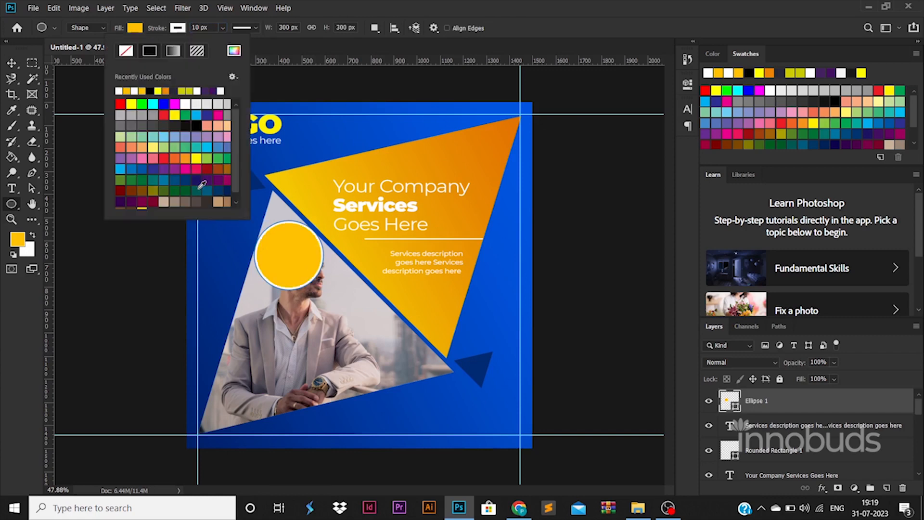
{"action": "left_click", "coordinate": [202, 178]}
{"action": "left_click", "coordinate": [135, 28]}
{"action": "left_click", "coordinate": [82, 52]}
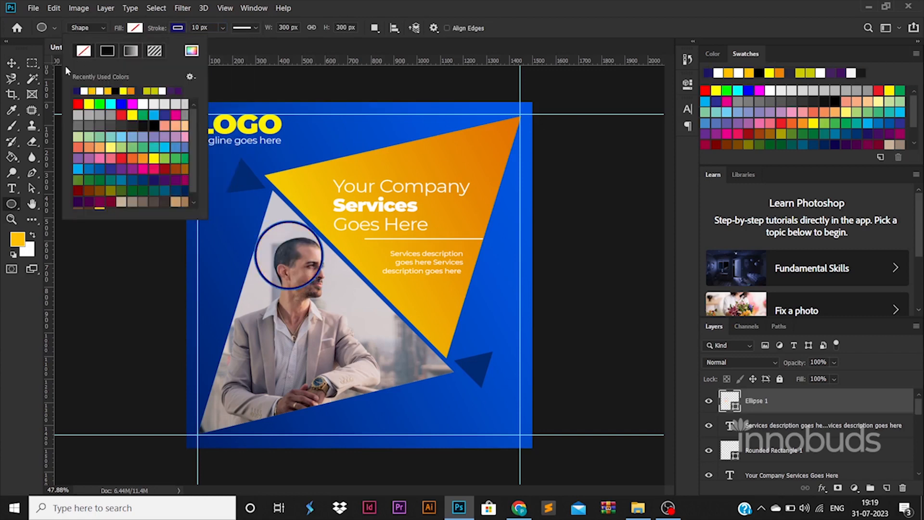
Place the ring at the poster's left edge at 80% opacity, with a copy at the right edge.
{"action": "left_click", "coordinate": [12, 63]}
{"action": "left_click_drag", "start_coordinate": [290, 222], "coordinate": [215, 249]}
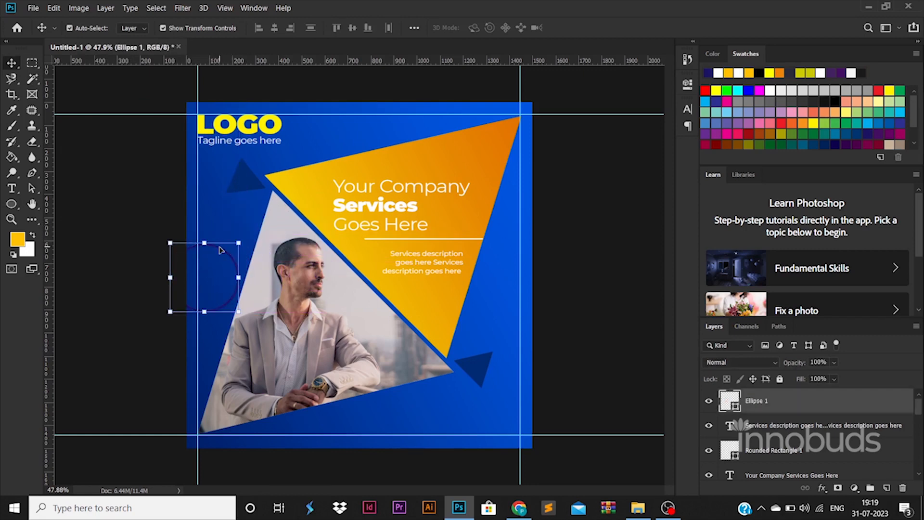
{"action": "key", "text": "Left"}
{"action": "key", "text": "Left"}
{"action": "key", "text": "Left"}
{"action": "key", "text": "Left"}
{"action": "key", "text": "Left"}
{"action": "key", "text": "Left"}
{"action": "key", "text": "Left"}
{"action": "key", "text": "Left"}
{"action": "key", "text": "Left"}
{"action": "key", "text": "Left"}
{"action": "key", "text": "Left"}
{"action": "key", "text": "Left"}
{"action": "key", "text": "Left"}
{"action": "key", "text": "Left"}
{"action": "key", "text": "Left"}
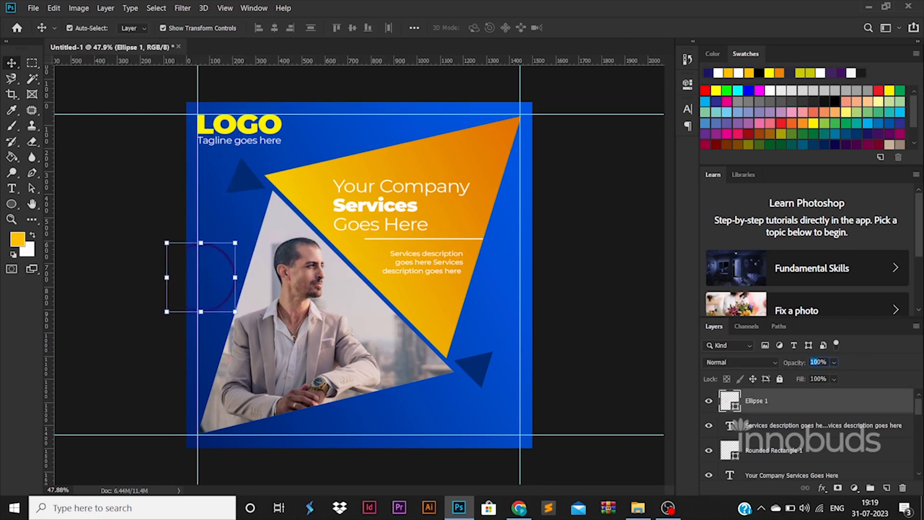
{"action": "key", "text": "8"}
{"action": "key", "text": "ctrl+j"}
{"action": "key", "text": "ctrl+t"}
{"action": "left_click_drag", "start_coordinate": [235, 278], "coordinate": [555, 262]}
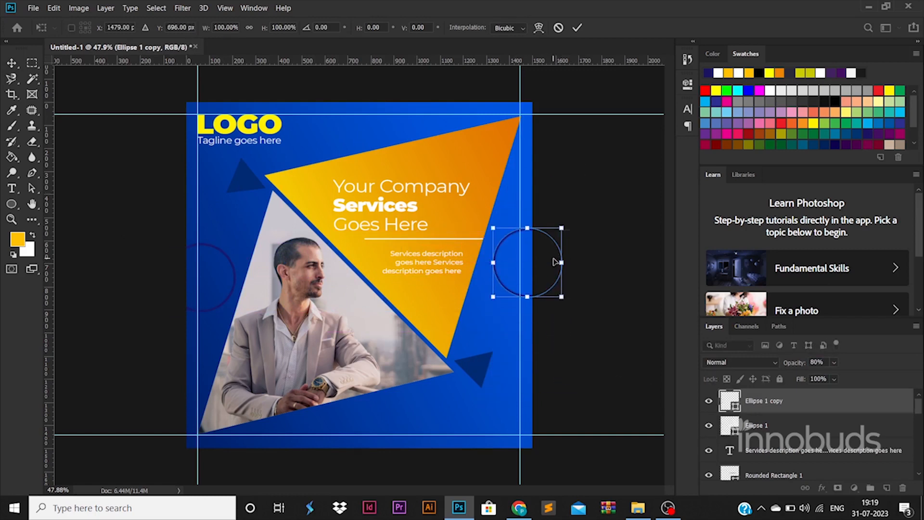
{"action": "key", "text": "Return"}
{"action": "left_click", "coordinate": [776, 424], "text": "shift"}
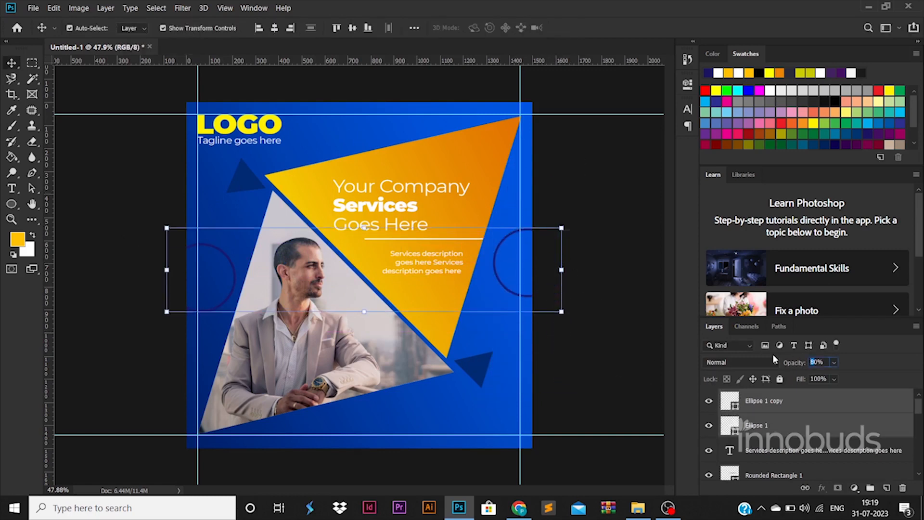
{"action": "left_click", "coordinate": [629, 323]}
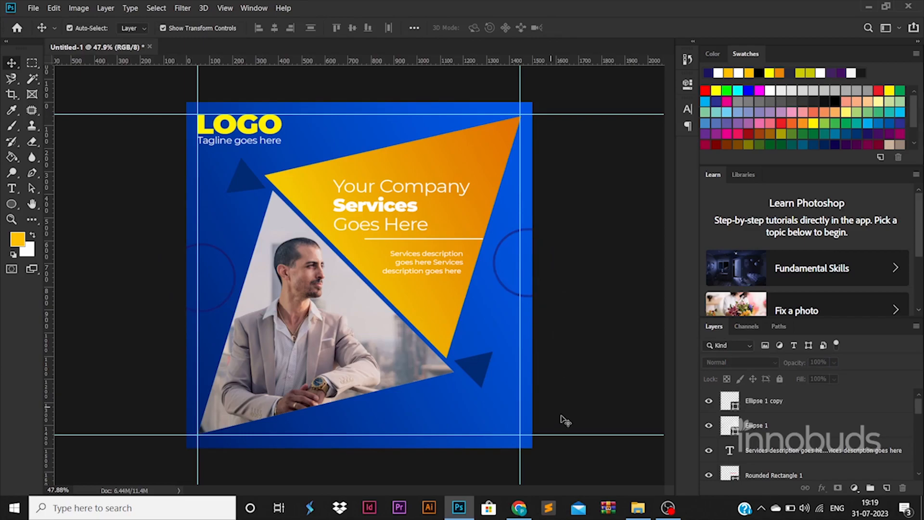
Drag email.png from the ICONS folder in File Explorer into the design.
{"action": "left_click", "coordinate": [638, 507]}
{"action": "left_click", "coordinate": [315, 40]}
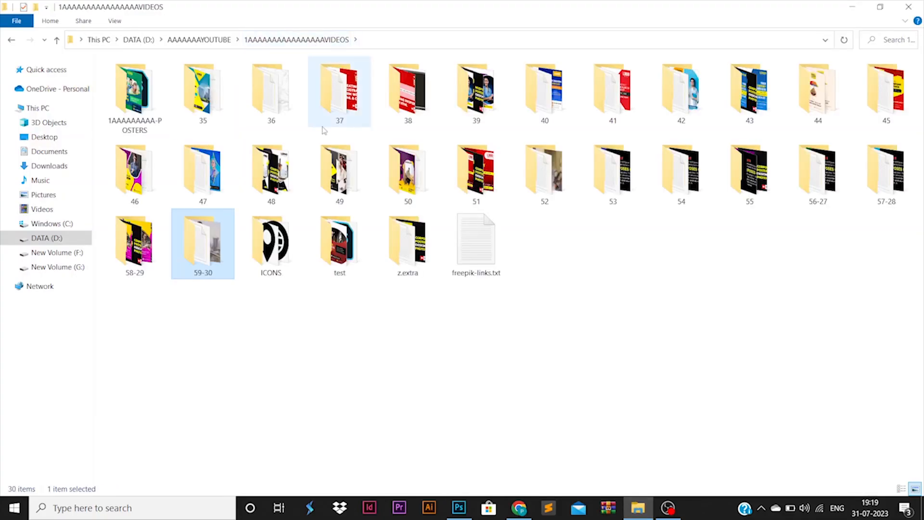
{"action": "double_click", "coordinate": [271, 240]}
{"action": "left_click", "coordinate": [202, 86]}
{"action": "left_click", "coordinate": [335, 97], "text": "ctrl"}
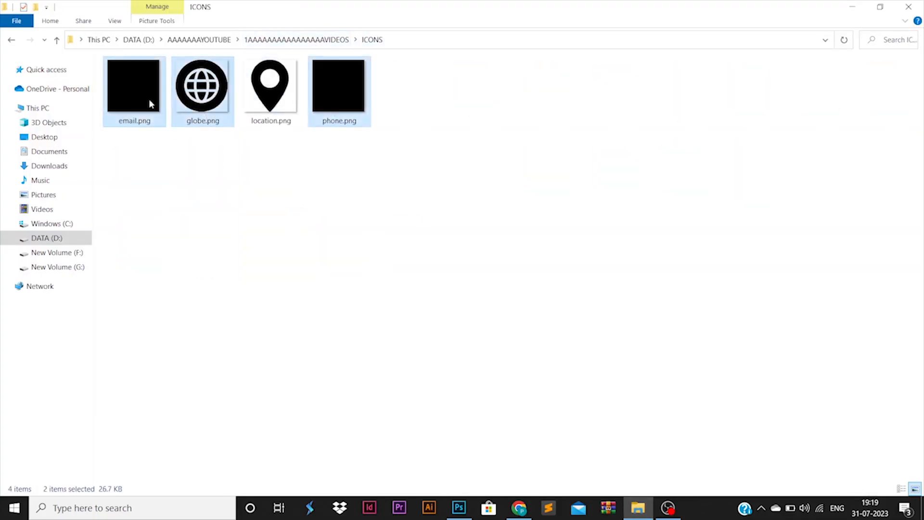
{"action": "left_click_drag", "start_coordinate": [148, 104], "coordinate": [470, 417]}
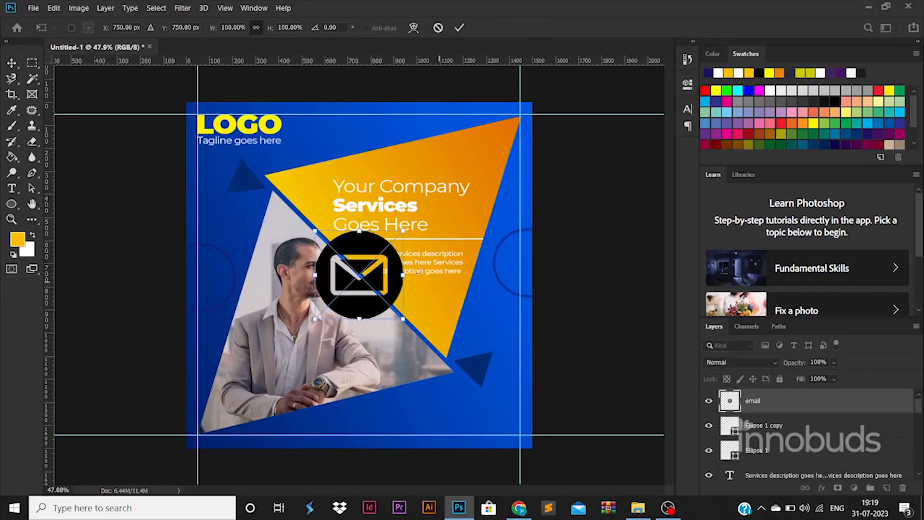
Shrink the email, globe and phone icons together and move them to the poster's bottom.
{"action": "key", "text": "Return"}
{"action": "key", "text": "Return"}
{"action": "key", "text": "Return"}
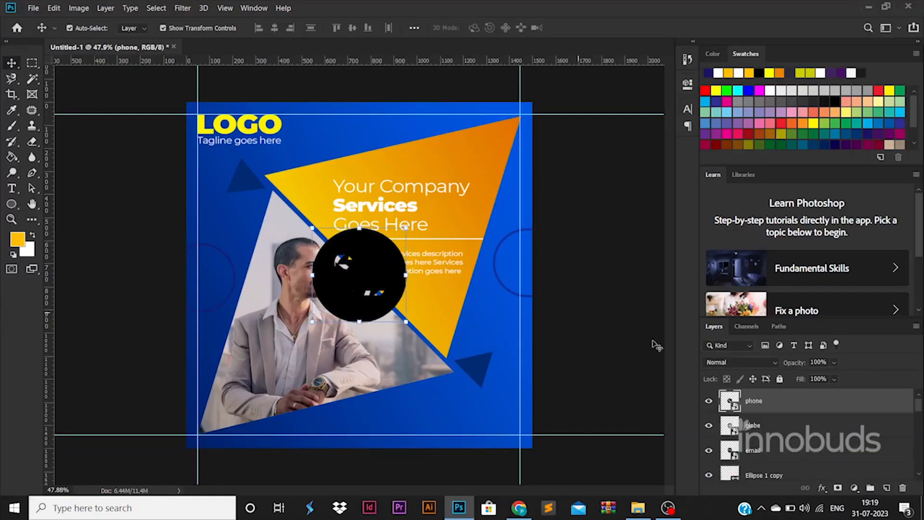
{"action": "left_click", "coordinate": [766, 445], "text": "shift"}
{"action": "left_click_drag", "start_coordinate": [409, 232], "coordinate": [334, 313]}
{"action": "left_click_drag", "start_coordinate": [338, 362], "coordinate": [341, 361]}
{"action": "left_click_drag", "start_coordinate": [323, 311], "coordinate": [393, 396]}
{"action": "key", "text": "Return"}
{"action": "key", "text": "ctrl+t"}
{"action": "key", "text": "Return"}
{"action": "left_click", "coordinate": [600, 447]}
Move the phone icon up above the bottom icon row and zoom in on the icons.
{"action": "left_click_drag", "start_coordinate": [349, 428], "coordinate": [447, 430]}
{"action": "left_click", "coordinate": [428, 430], "text": "ctrl"}
{"action": "left_click", "coordinate": [429, 431], "text": "ctrl"}
{"action": "left_click", "coordinate": [429, 430], "text": "ctrl"}
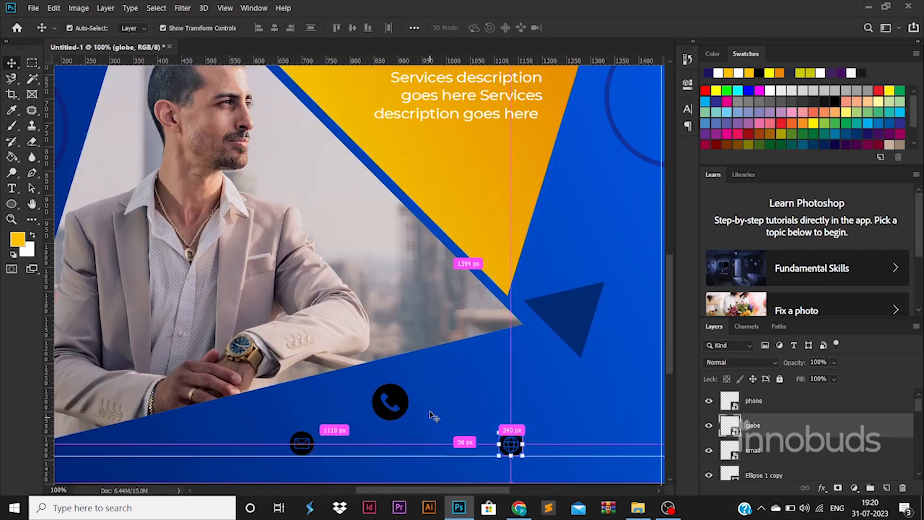
{"action": "scroll", "coordinate": [428, 407], "scroll_direction": "down", "scroll_amount": 2}
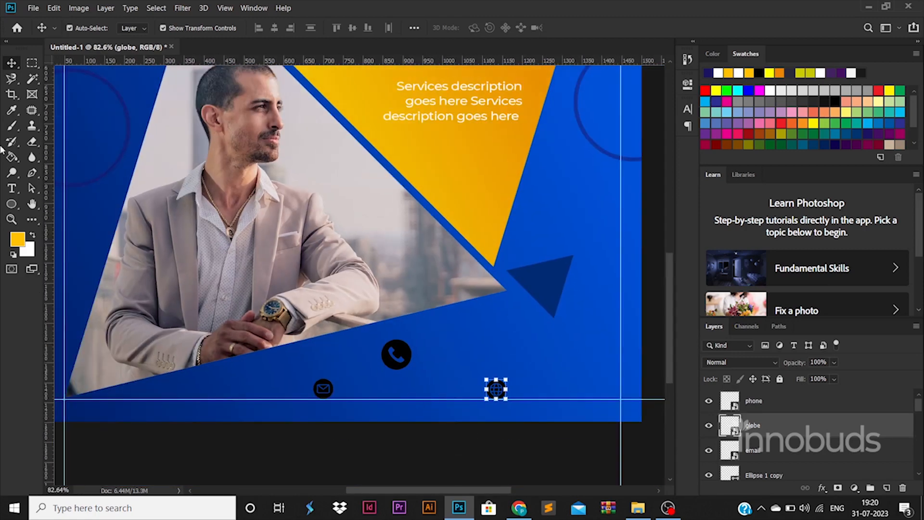
Give the email icon a yellow Color Overlay and paste that layer style onto the globe icon.
{"action": "left_click", "coordinate": [14, 189]}
{"action": "left_click", "coordinate": [797, 454]}
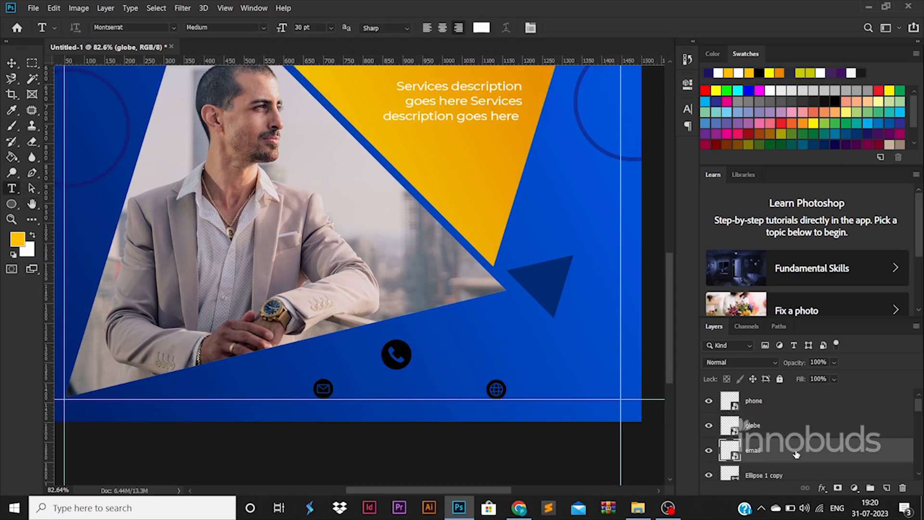
{"action": "double_click", "coordinate": [796, 454]}
{"action": "left_click", "coordinate": [505, 366]}
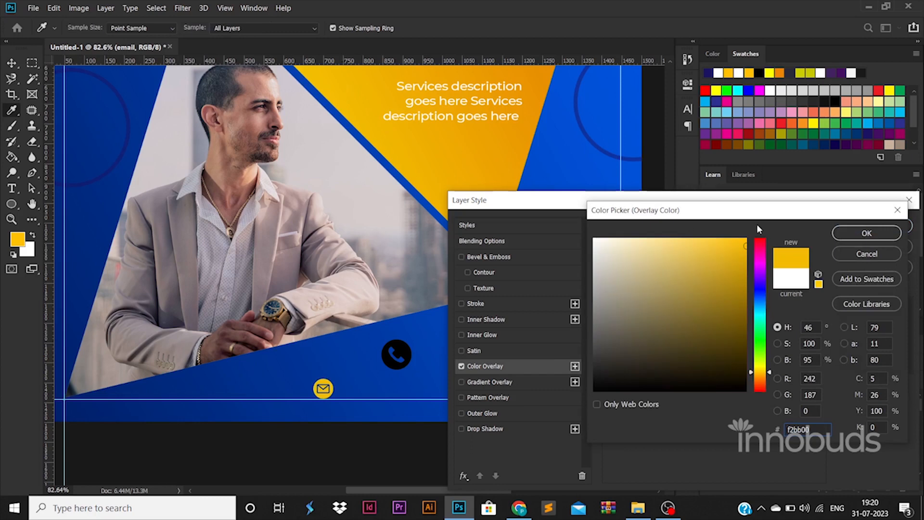
{"action": "left_click", "coordinate": [866, 233]}
{"action": "left_click", "coordinate": [866, 232]}
{"action": "right_click", "coordinate": [815, 450]}
{"action": "left_click", "coordinate": [676, 292]}
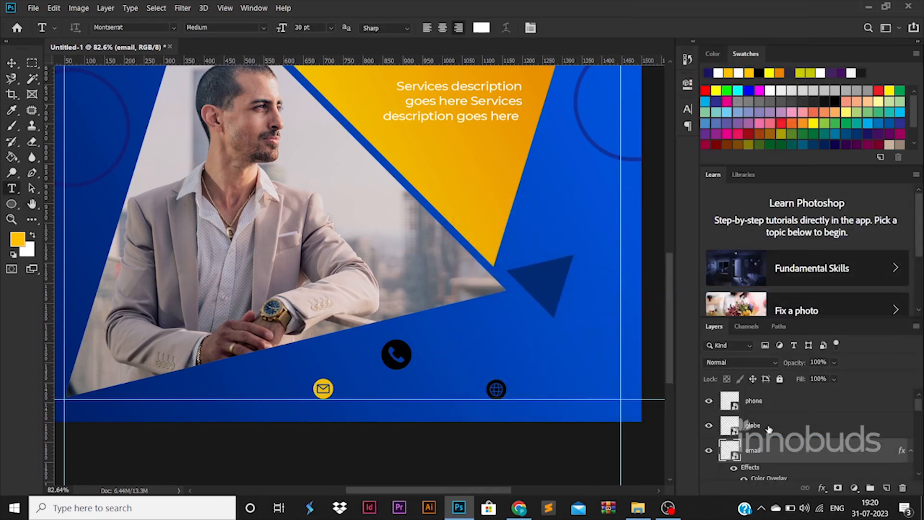
{"action": "right_click", "coordinate": [813, 425]}
{"action": "left_click", "coordinate": [676, 302]}
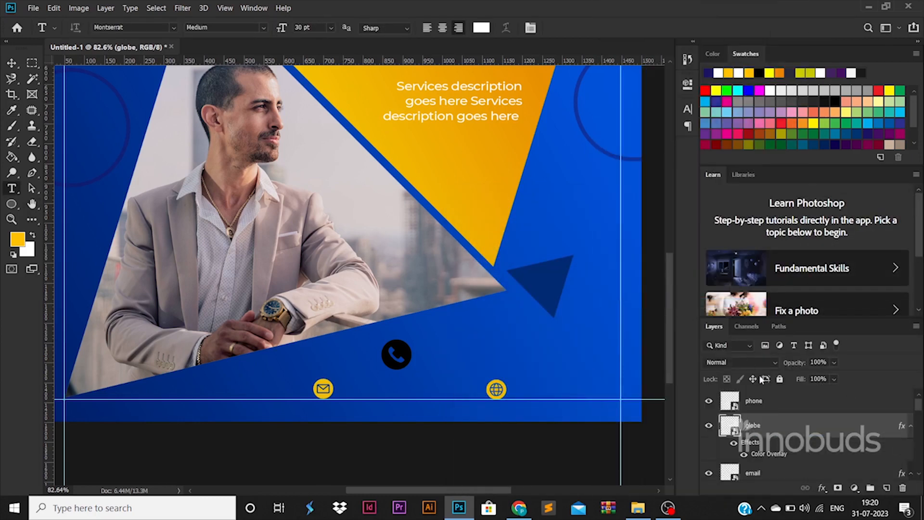
Give the phone icon a white Color Overlay.
{"action": "double_click", "coordinate": [796, 404]}
{"action": "left_click", "coordinate": [483, 366]}
{"action": "left_click", "coordinate": [738, 246]}
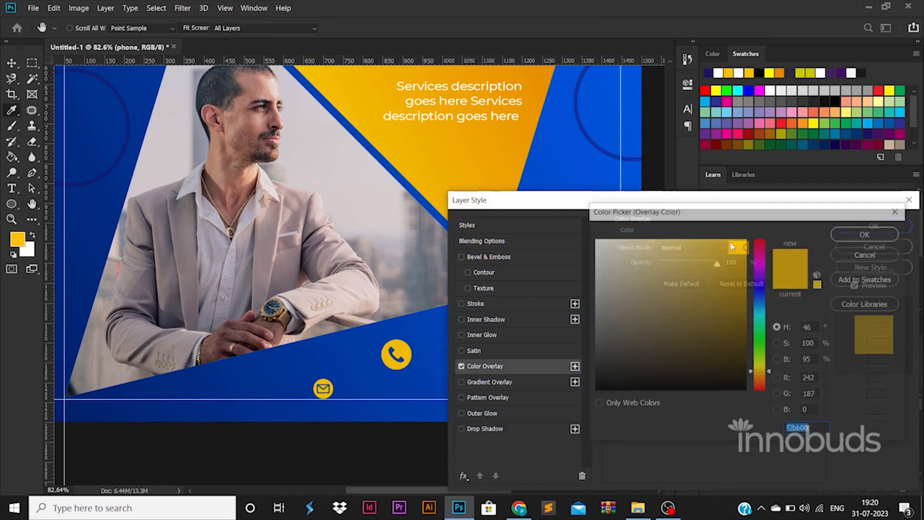
{"action": "left_click", "coordinate": [597, 240]}
{"action": "left_click", "coordinate": [866, 232]}
{"action": "left_click", "coordinate": [863, 227]}
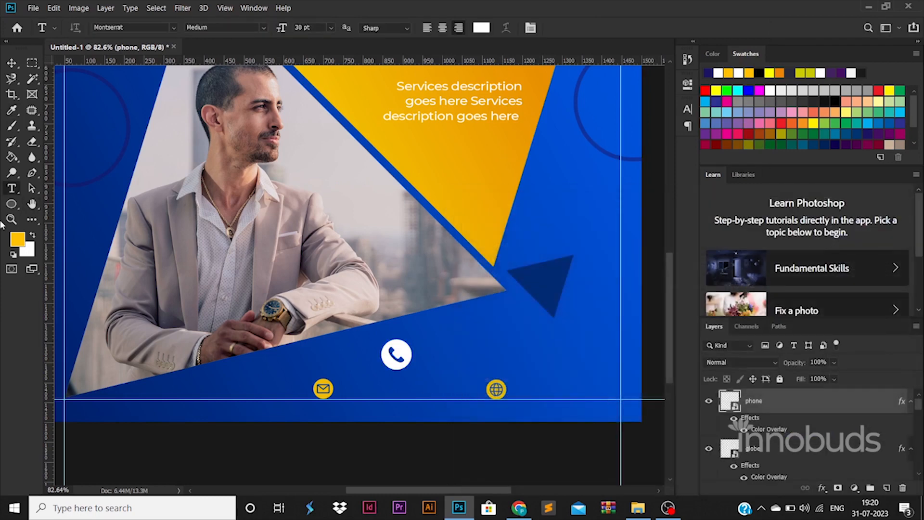
Type the contact e-mail address as text beside the envelope icon.
{"action": "left_click", "coordinate": [365, 388]}
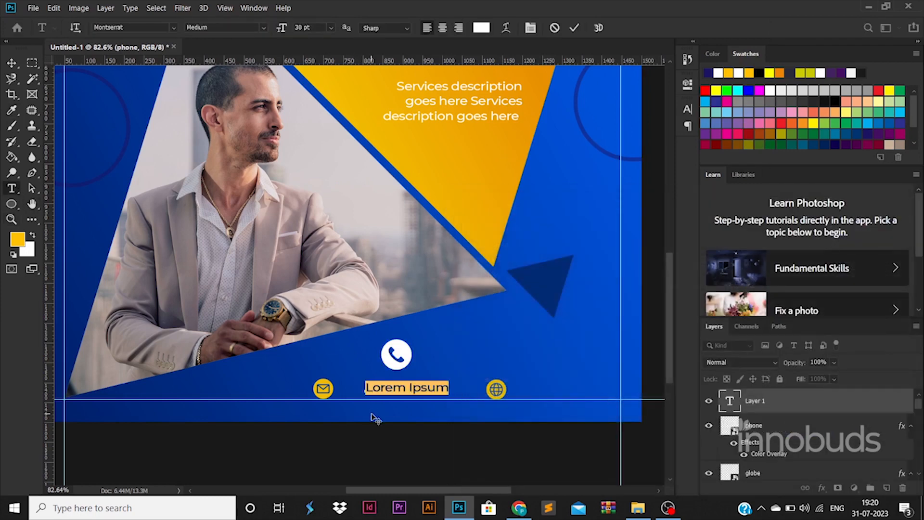
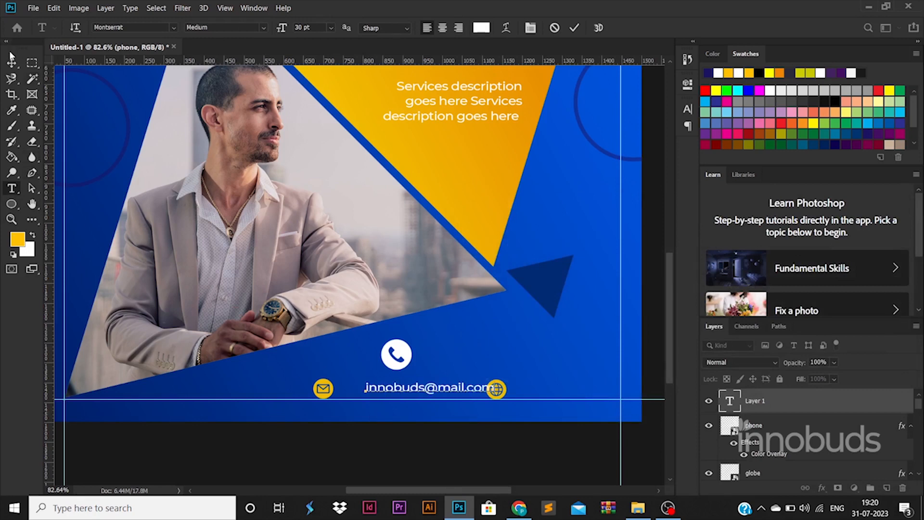
{"action": "left_click", "coordinate": [12, 58]}
{"action": "left_click_drag", "start_coordinate": [465, 388], "coordinate": [596, 391]}
{"action": "left_click", "coordinate": [475, 485]}
{"action": "double_click", "coordinate": [591, 391]}
{"action": "type", "text": "www"}
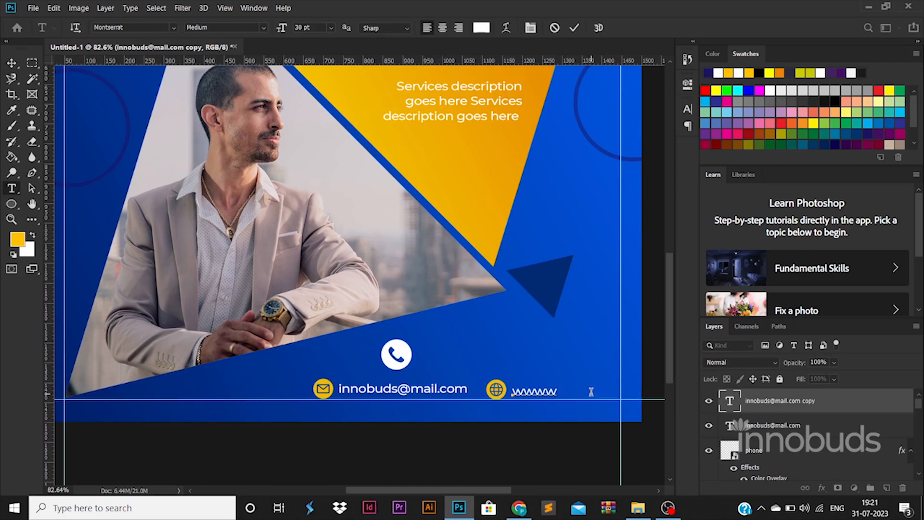
{"action": "type", "text": ".website.com"}
{"action": "left_click", "coordinate": [16, 64]}
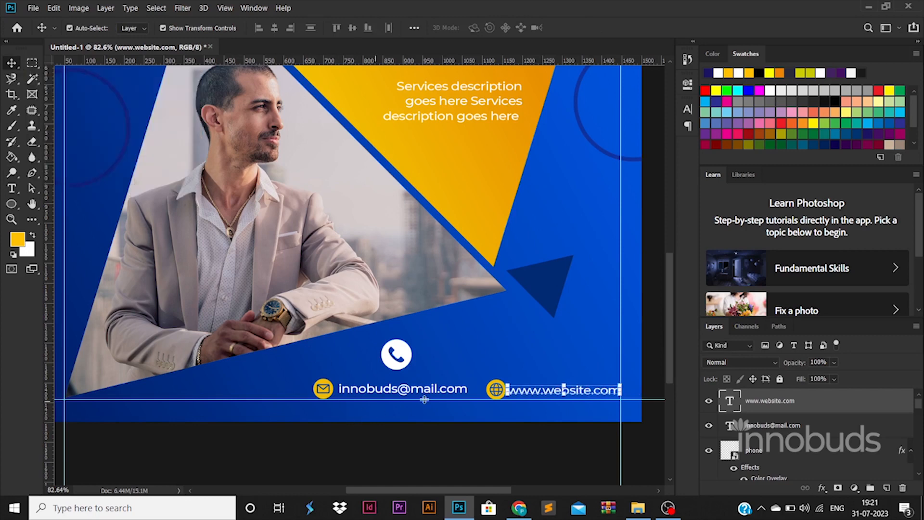
{"action": "key", "text": "ctrl+t"}
{"action": "key", "text": "Return"}
Nudge the globe icon into place and reselect the envelope and e-mail text layers.
{"action": "left_click", "coordinate": [493, 390]}
{"action": "left_click_drag", "start_coordinate": [490, 390], "coordinate": [486, 391]}
{"action": "key", "text": "Right"}
{"action": "left_click", "coordinate": [596, 467]}
{"action": "left_click", "coordinate": [766, 451]}
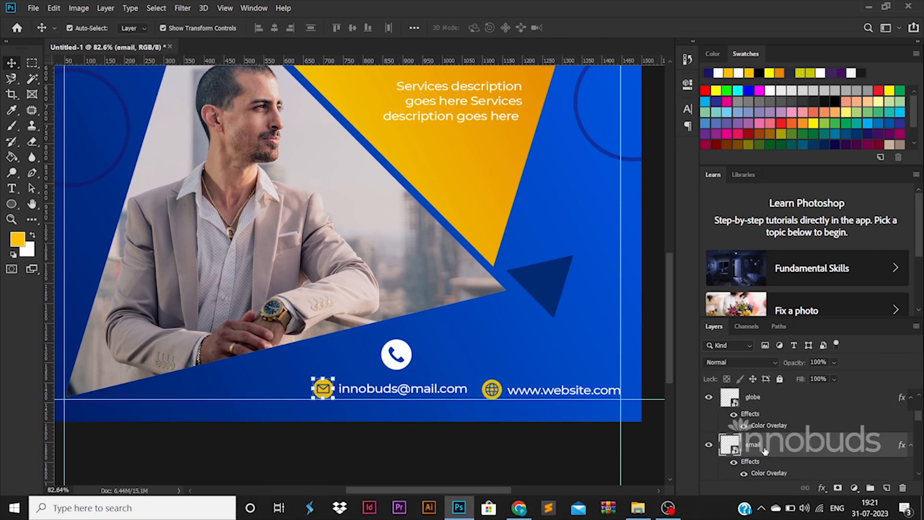
{"action": "scroll", "coordinate": [767, 450], "scroll_direction": "down", "scroll_amount": 1}
{"action": "scroll", "coordinate": [769, 449], "scroll_direction": "up", "scroll_amount": 3}
{"action": "scroll", "coordinate": [770, 449], "scroll_direction": "up", "scroll_amount": 2}
{"action": "left_click", "coordinate": [775, 426], "text": "ctrl"}
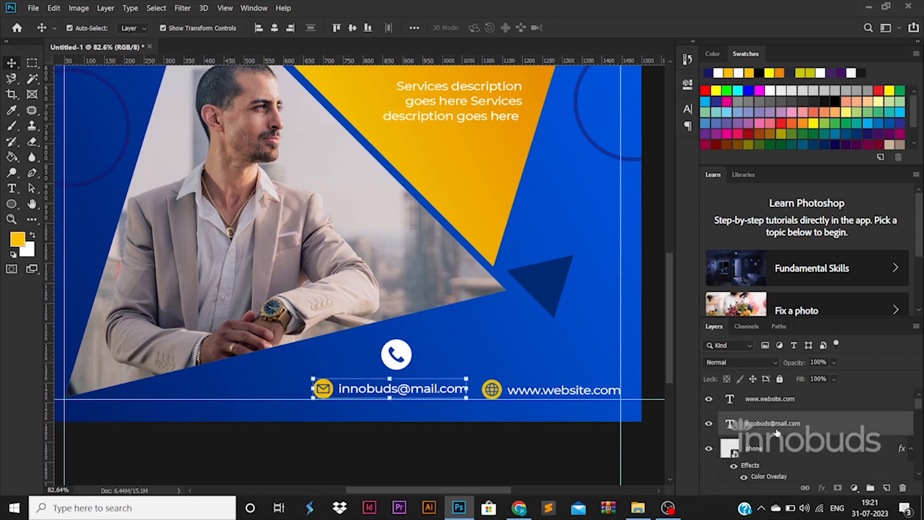
{"action": "key", "text": "Return"}
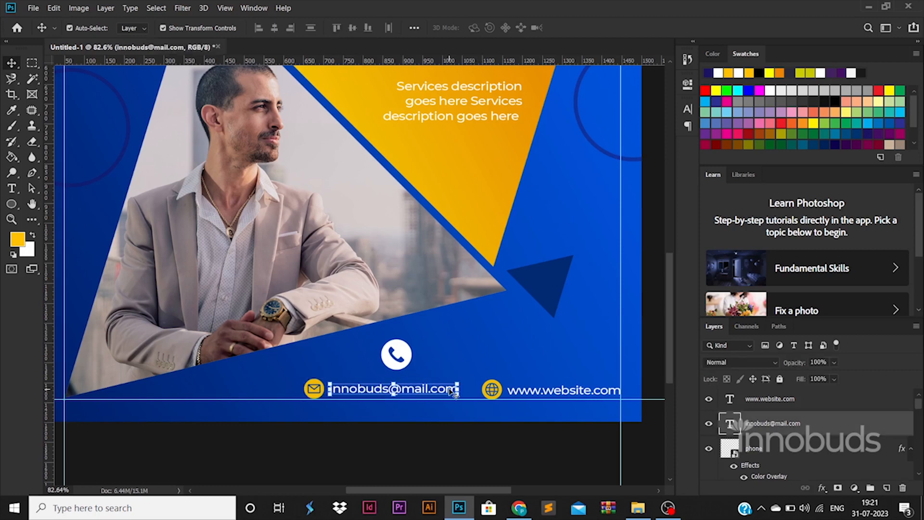
{"action": "left_click", "coordinate": [410, 360]}
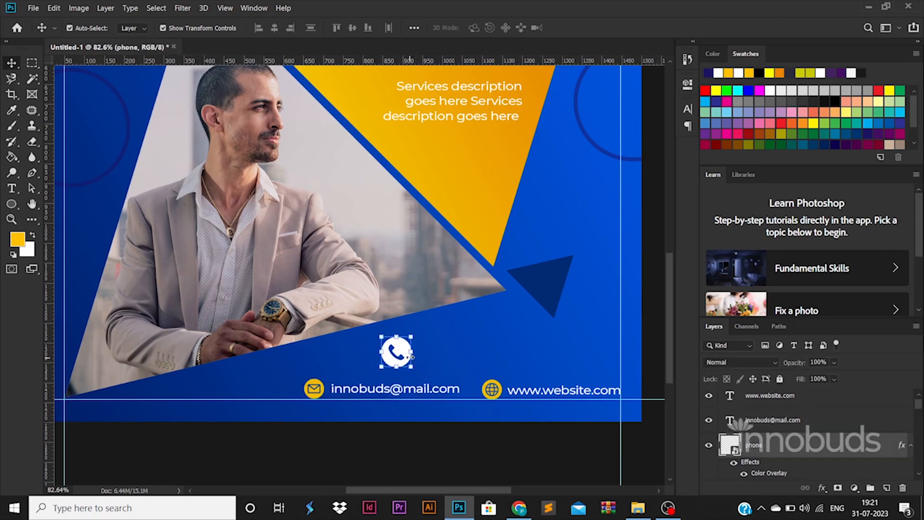
Type the phone number as a new text line beside the phone icon.
{"action": "left_click", "coordinate": [14, 187]}
{"action": "left_click", "coordinate": [516, 345]}
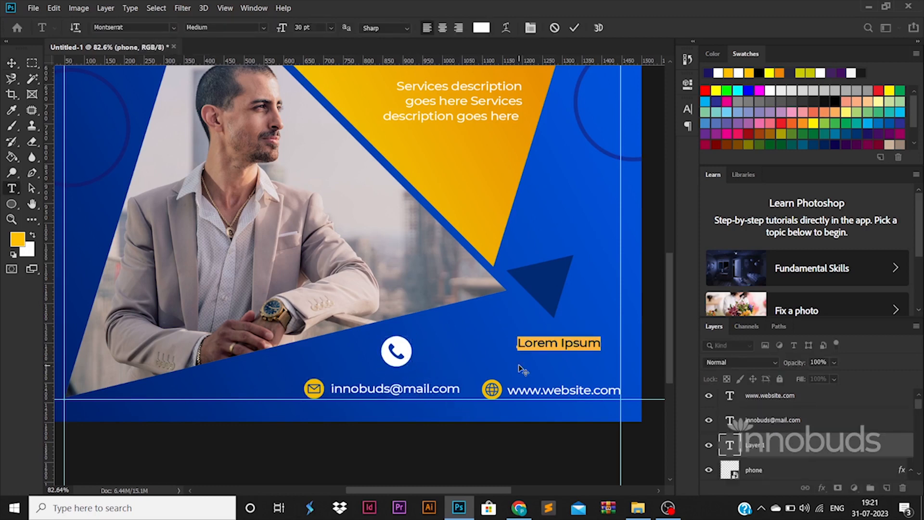
{"action": "key", "text": "BackSpace"}
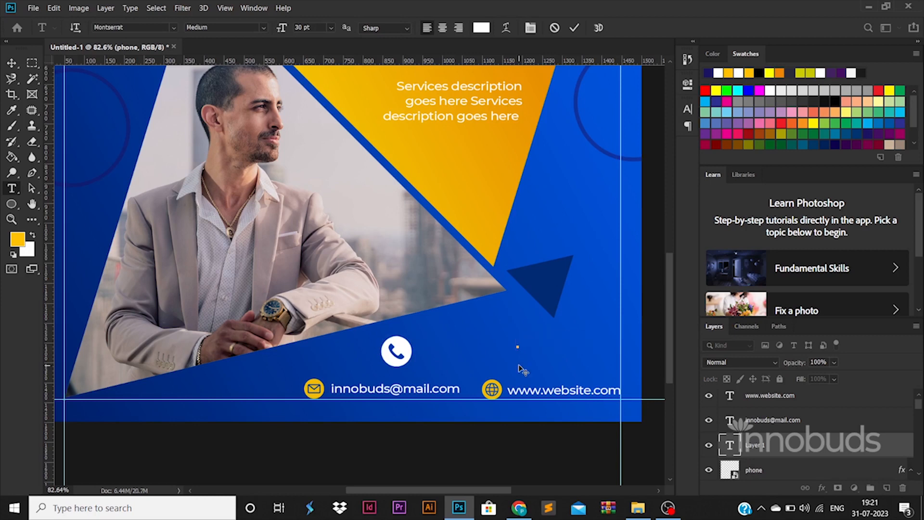
{"action": "key", "text": "BackSpace"}
{"action": "key", "text": "BackSpace"}
{"action": "type", "text": "+91 88888 "}
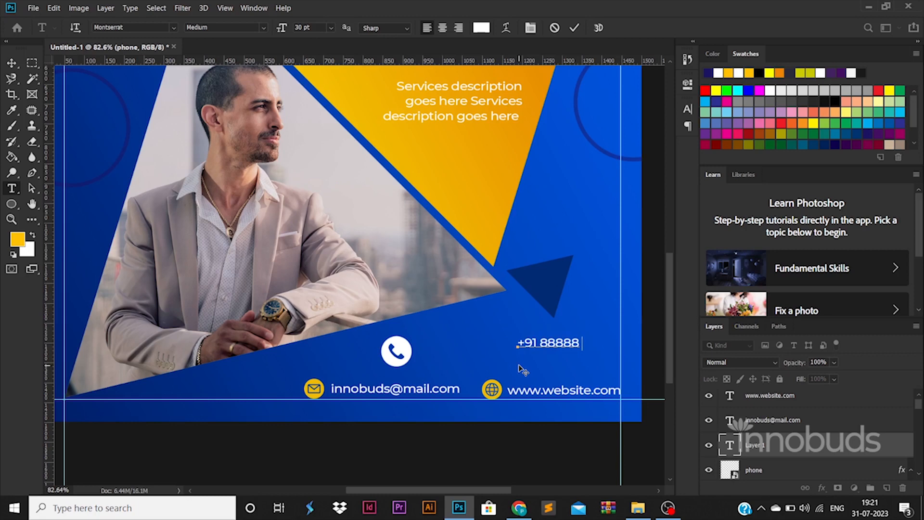
{"action": "type", "text": "88888"}
{"action": "left_click", "coordinate": [12, 63]}
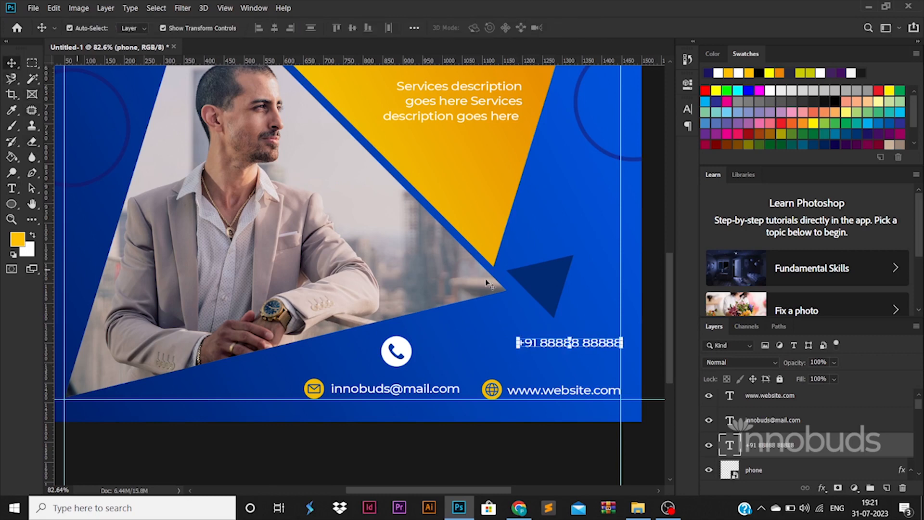
Enlarge the phone number to about 186% and align it beside the phone icon.
{"action": "left_click_drag", "start_coordinate": [521, 342], "coordinate": [420, 292]}
{"action": "left_click_drag", "start_coordinate": [583, 338], "coordinate": [583, 353]}
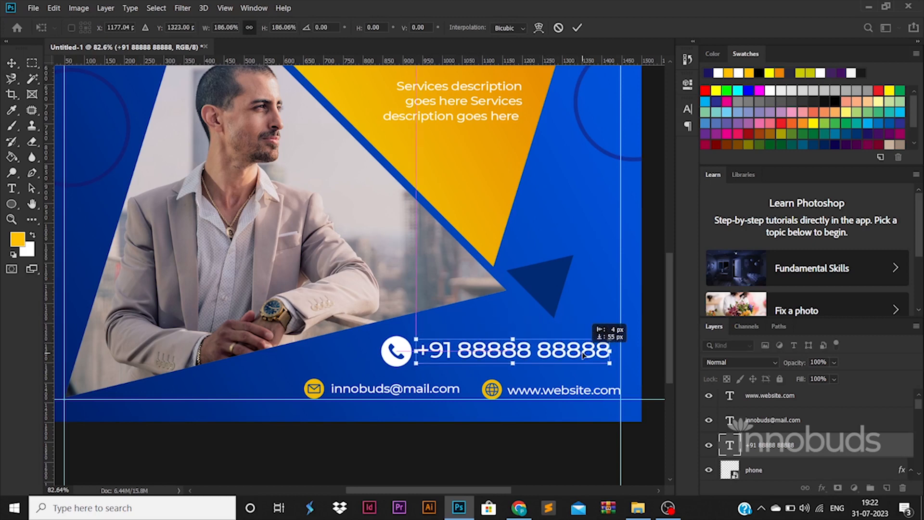
{"action": "key", "text": "Return"}
{"action": "scroll", "coordinate": [583, 354], "scroll_direction": "down", "scroll_amount": 5}
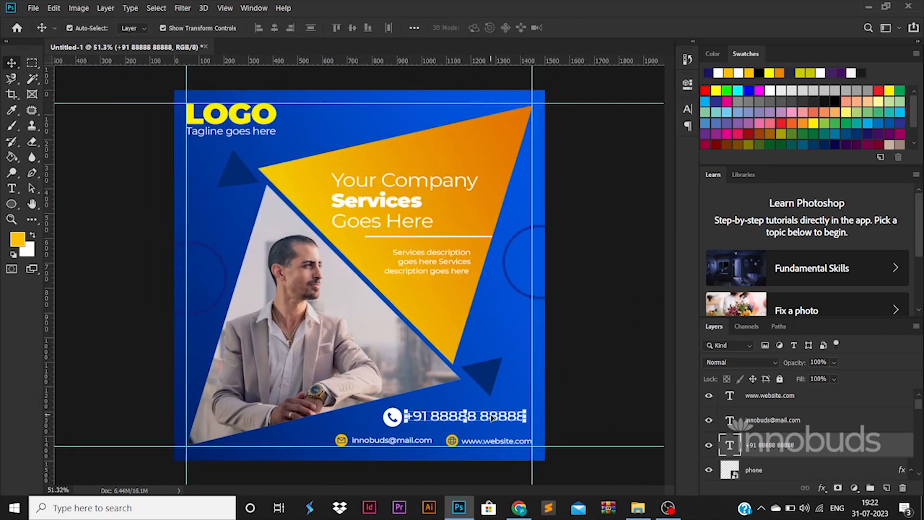
{"action": "scroll", "coordinate": [492, 418], "scroll_direction": "up", "scroll_amount": 2}
{"action": "left_click_drag", "start_coordinate": [520, 413], "coordinate": [522, 413]}
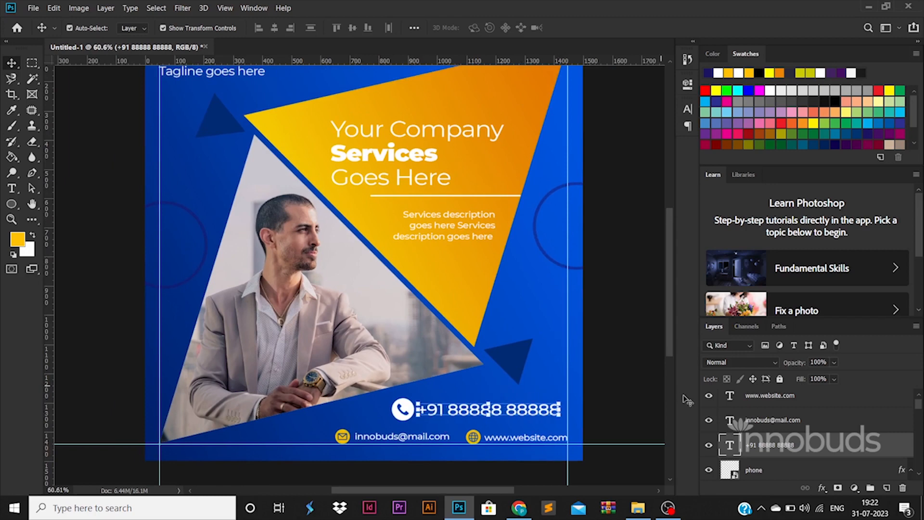
Set the phone number's font style to ExtraBold.
{"action": "double_click", "coordinate": [738, 446]}
{"action": "left_click", "coordinate": [260, 27]}
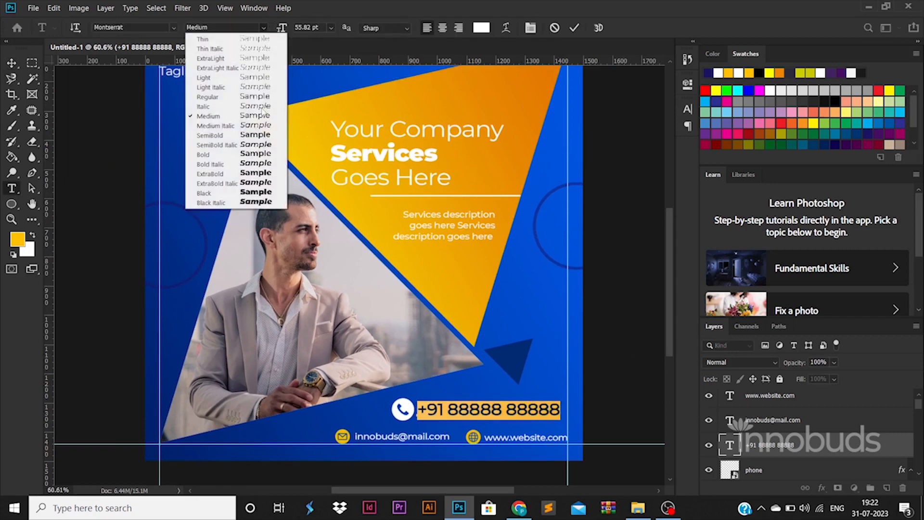
{"action": "left_click", "coordinate": [259, 178]}
{"action": "left_click", "coordinate": [12, 63]}
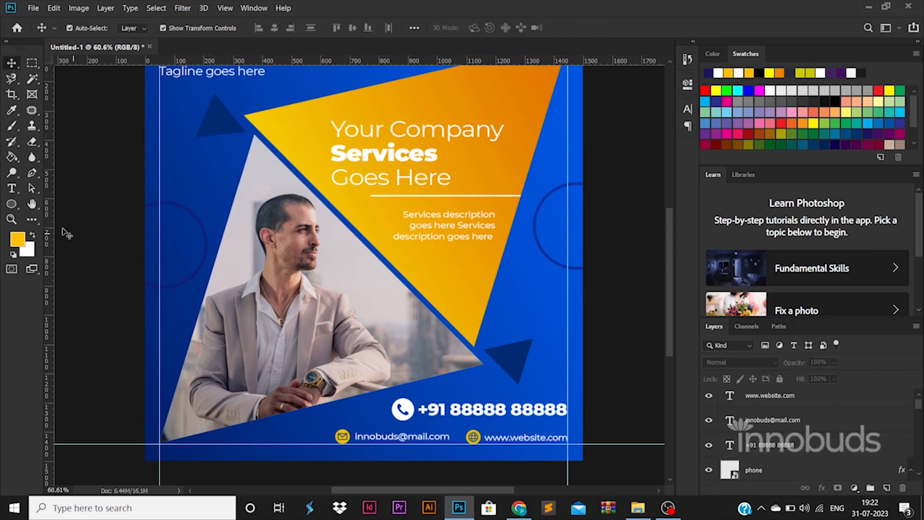
Draw a rounded-rectangle pill across the phone row with no fill and a 10 px orange stroke.
{"action": "right_click", "coordinate": [18, 209]}
{"action": "left_click", "coordinate": [53, 214]}
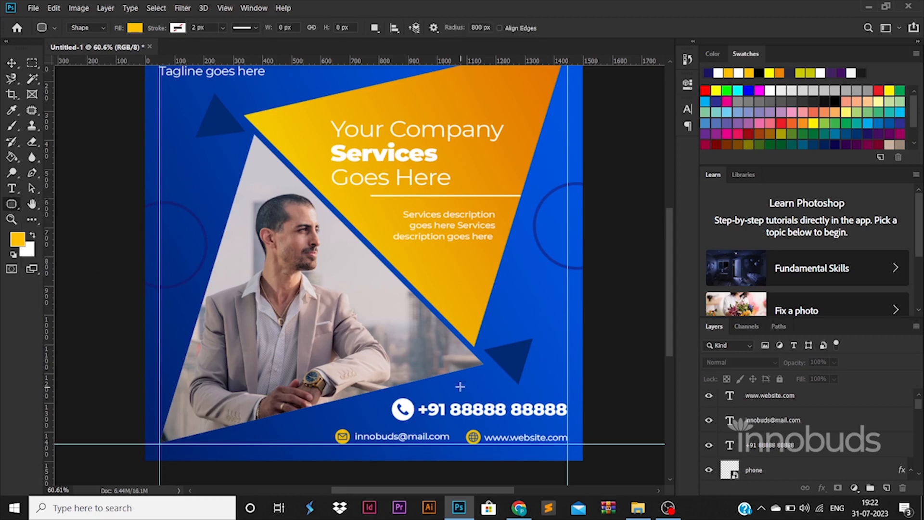
{"action": "left_click_drag", "start_coordinate": [386, 393], "coordinate": [531, 419]}
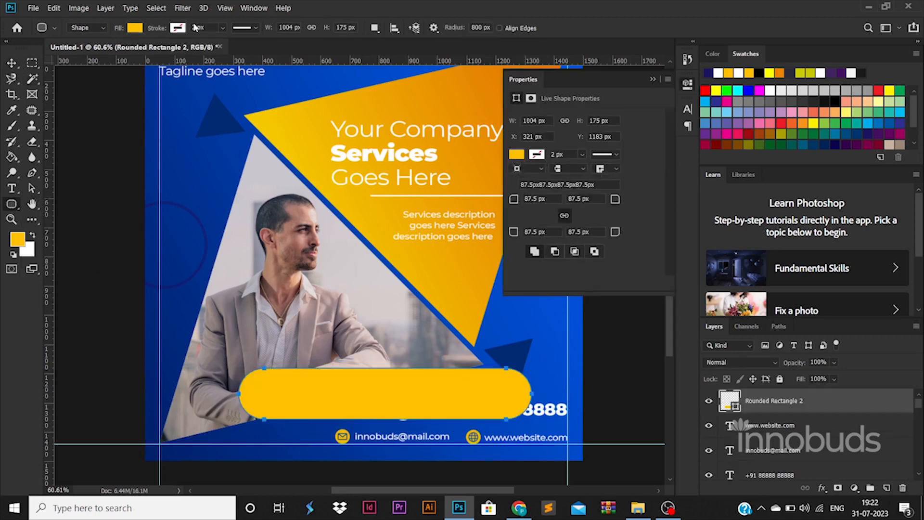
{"action": "left_click", "coordinate": [178, 28]}
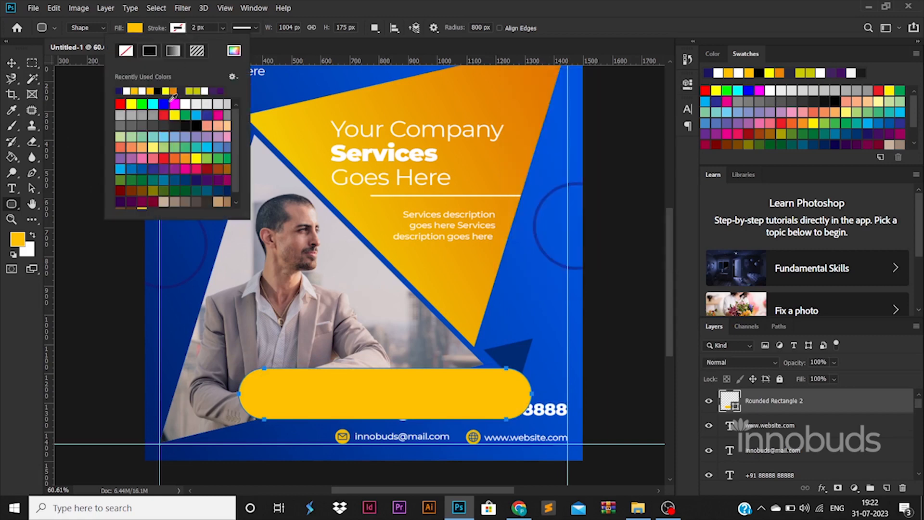
{"action": "left_click", "coordinate": [185, 158]}
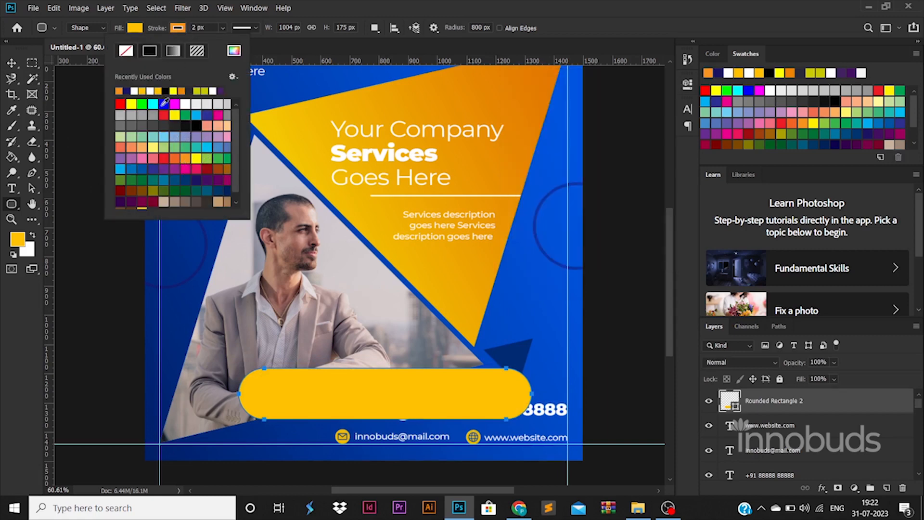
{"action": "left_click", "coordinate": [135, 28]}
{"action": "left_click", "coordinate": [83, 50]}
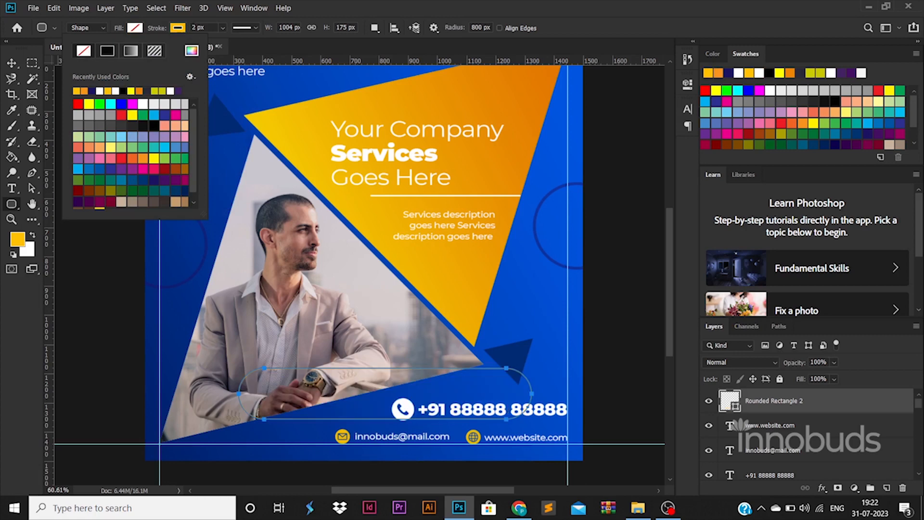
{"action": "key", "text": "Return"}
{"action": "type", "text": "0"}
{"action": "key", "text": "Return"}
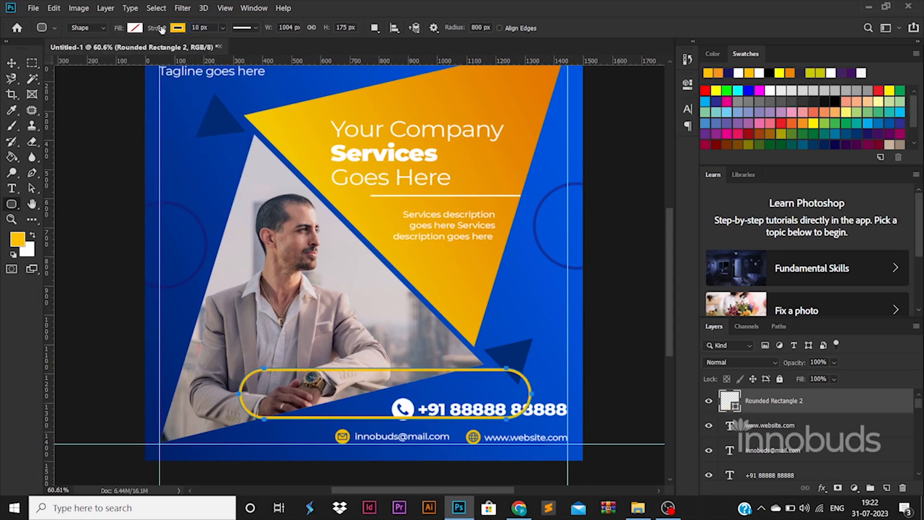
Move the pill over the phone number, shrink it to about 68% and nudge it into place.
{"action": "left_click", "coordinate": [11, 66]}
{"action": "left_click", "coordinate": [544, 457]}
{"action": "left_click_drag", "start_coordinate": [490, 373], "coordinate": [626, 388]}
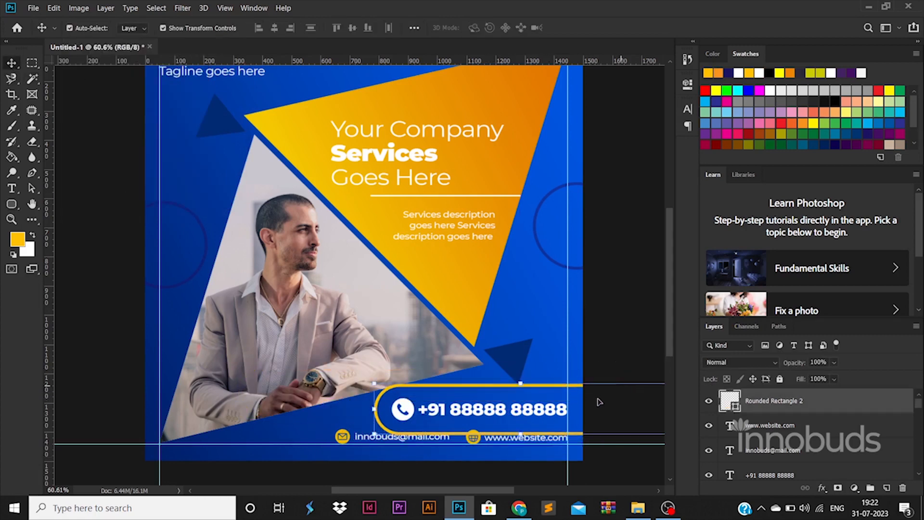
{"action": "left_click_drag", "start_coordinate": [373, 383], "coordinate": [420, 391]}
{"action": "left_click_drag", "start_coordinate": [587, 409], "coordinate": [549, 404]}
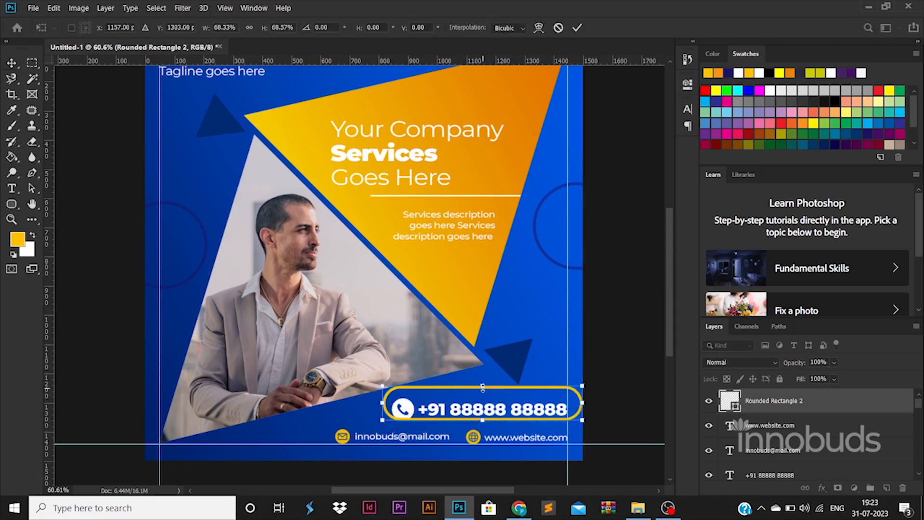
{"action": "left_click_drag", "start_coordinate": [483, 387], "coordinate": [482, 392]}
{"action": "key", "text": "Return"}
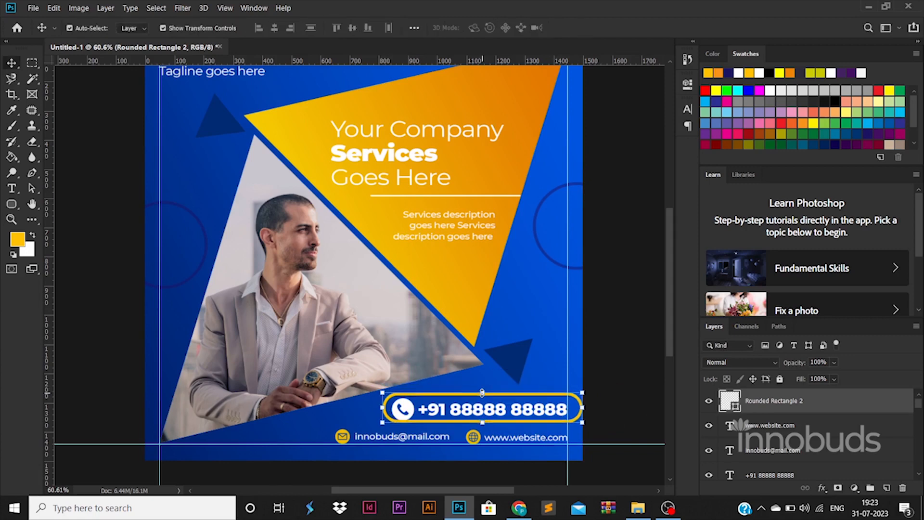
{"action": "key", "text": "Right"}
{"action": "key", "text": "Right"}
{"action": "key", "text": "Right"}
{"action": "key", "text": "Right"}
{"action": "key", "text": "Right"}
{"action": "key", "text": "Right"}
{"action": "key", "text": "Right"}
{"action": "key", "text": "Right"}
{"action": "key", "text": "Right"}
{"action": "key", "text": "Right"}
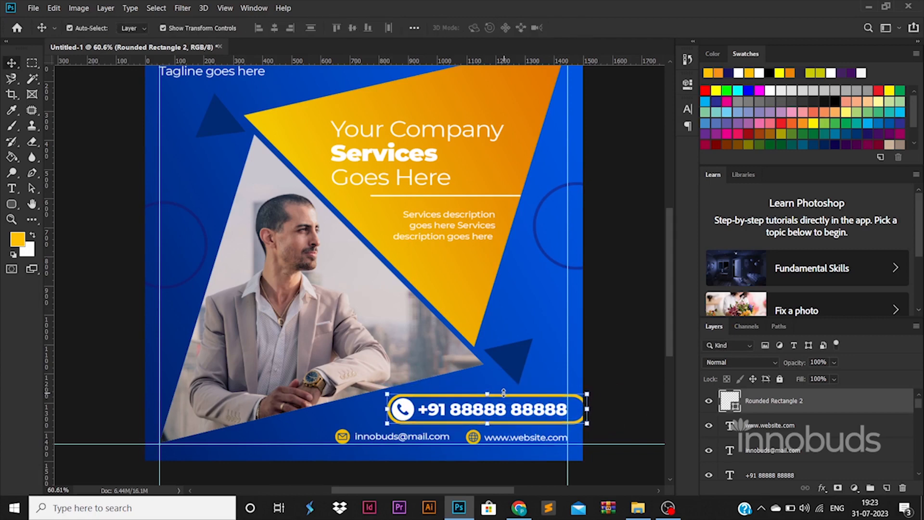
{"action": "key", "text": "Right"}
{"action": "key", "text": "Right"}
{"action": "key", "text": "Right"}
{"action": "key", "text": "Left"}
{"action": "key", "text": "Left"}
{"action": "key", "text": "Left"}
Stretch the pill past the canvas's right edge.
{"action": "left_click", "coordinate": [629, 401]}
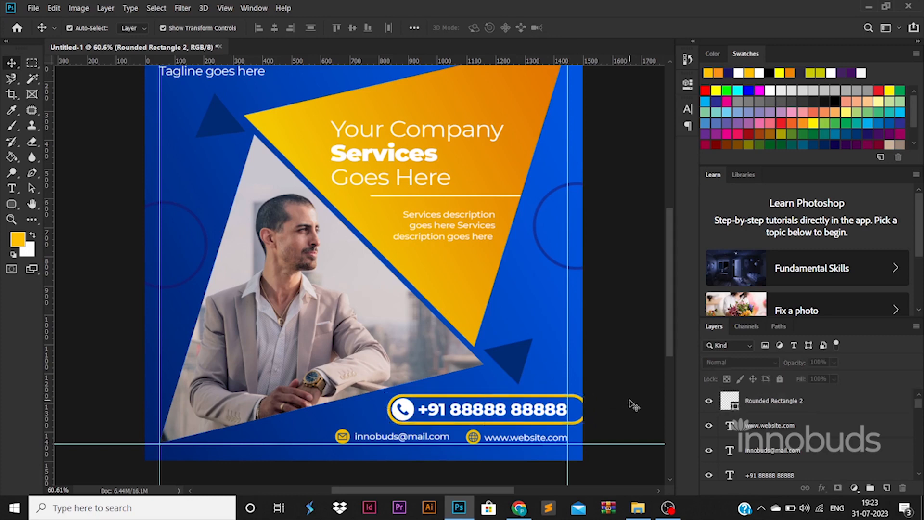
{"action": "left_click", "coordinate": [576, 403]}
{"action": "left_click", "coordinate": [577, 397]}
{"action": "left_click_drag", "start_coordinate": [587, 409], "coordinate": [620, 409]}
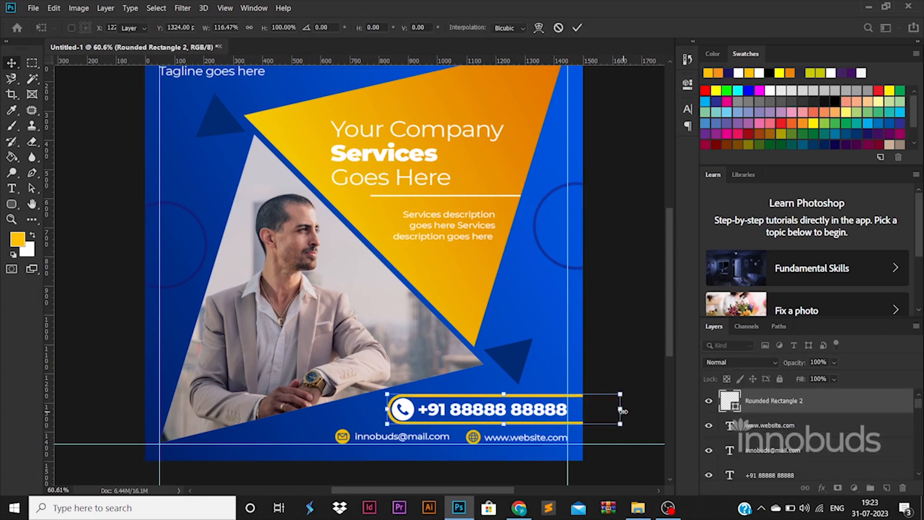
Set the pill's stroke width to 8 px and deselect the layer.
{"action": "key", "text": "u"}
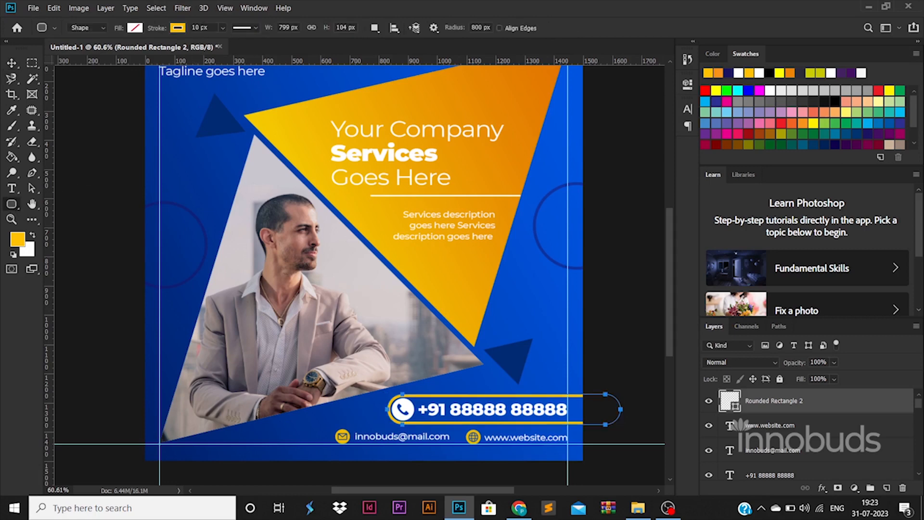
{"action": "key", "text": "Return"}
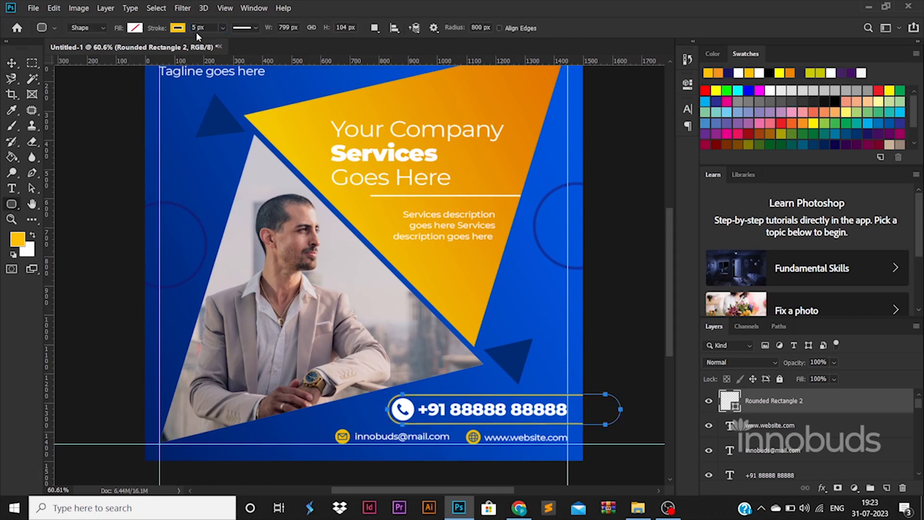
{"action": "key", "text": "Return"}
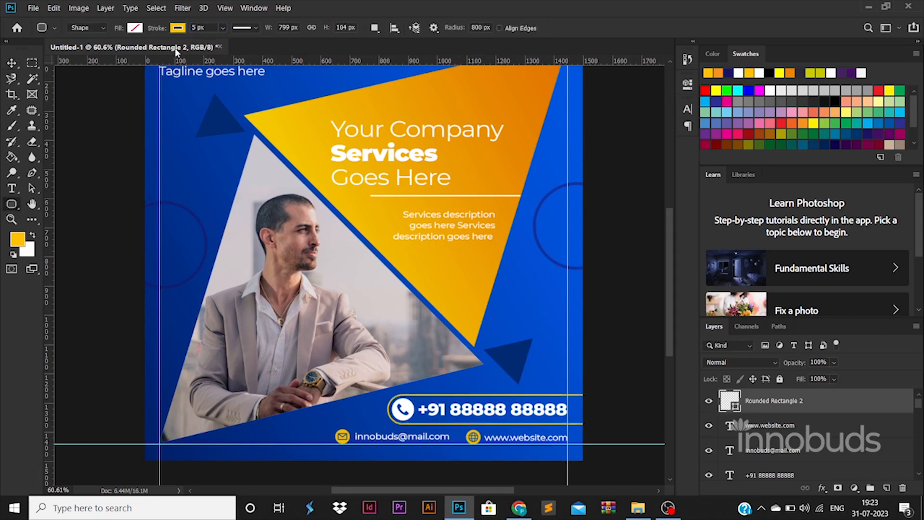
{"action": "type", "text": "8"}
{"action": "key", "text": "Return"}
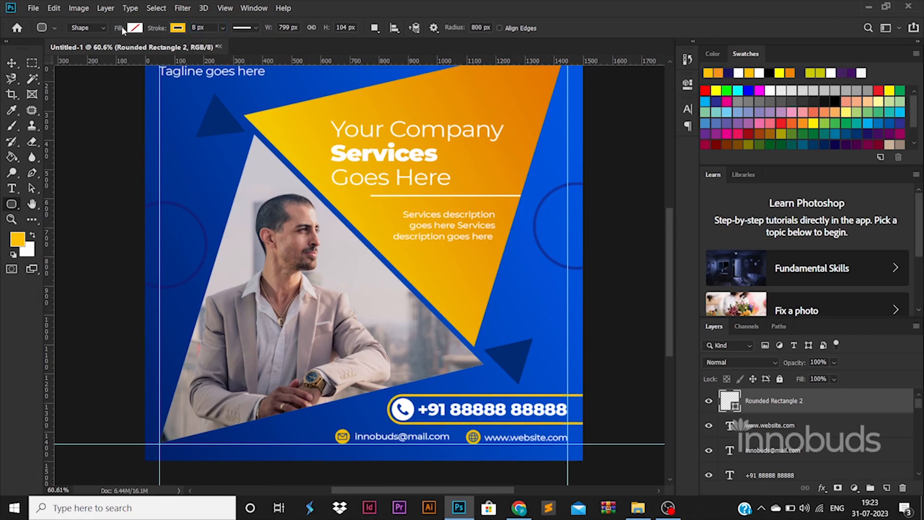
{"action": "left_click", "coordinate": [121, 223]}
{"action": "left_click", "coordinate": [480, 243]}
{"action": "left_click", "coordinate": [11, 63]}
{"action": "left_click", "coordinate": [117, 206]}
{"action": "scroll", "coordinate": [176, 257], "scroll_direction": "down", "scroll_amount": 3}
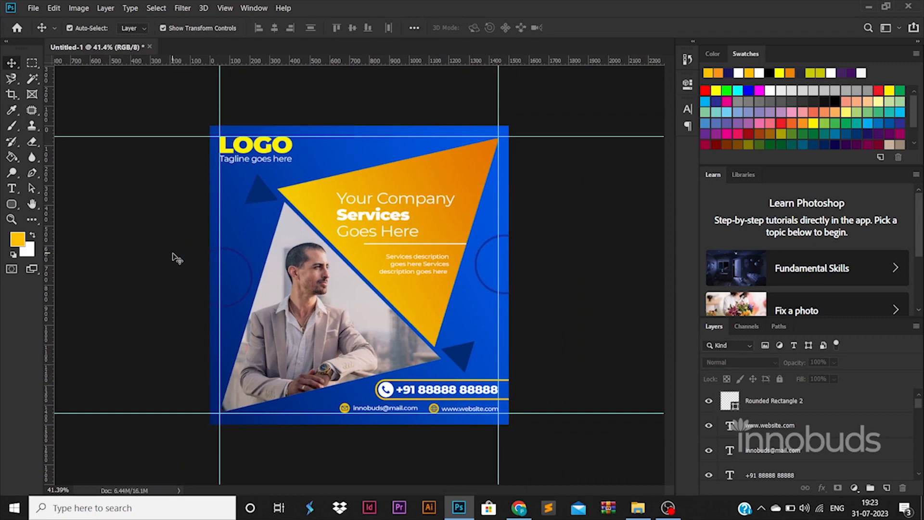
Save the design as poster.psd in the 59-30 folder.
{"action": "key", "text": "ctrl+s"}
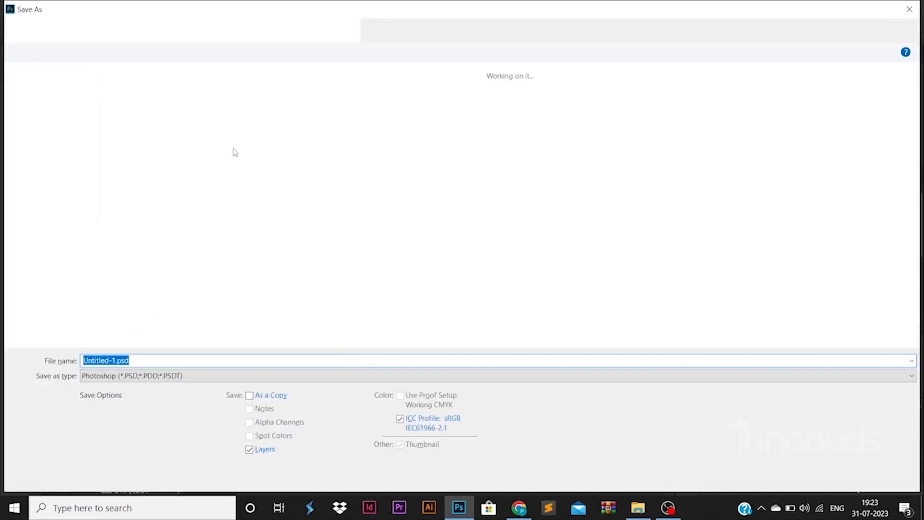
{"action": "left_click", "coordinate": [204, 30]}
{"action": "double_click", "coordinate": [138, 103]}
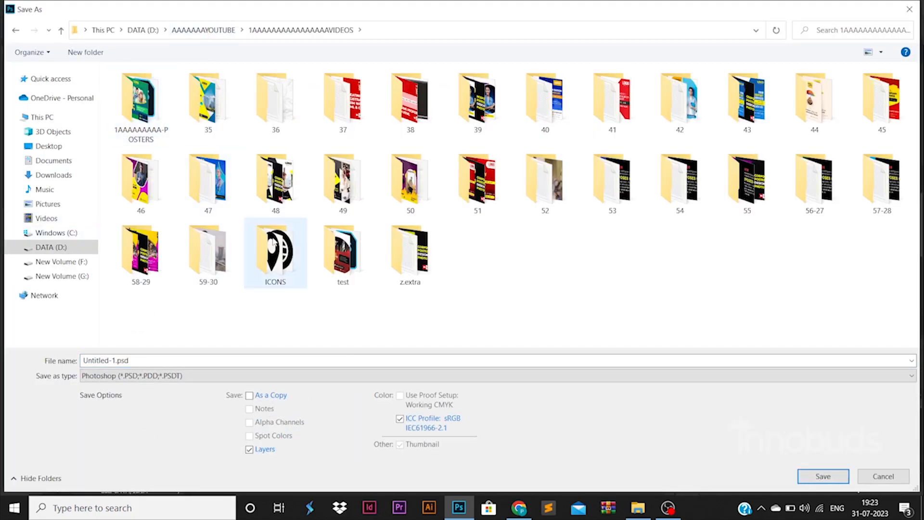
{"action": "double_click", "coordinate": [208, 250]}
{"action": "type", "text": "poster"}
{"action": "key", "text": "Return"}
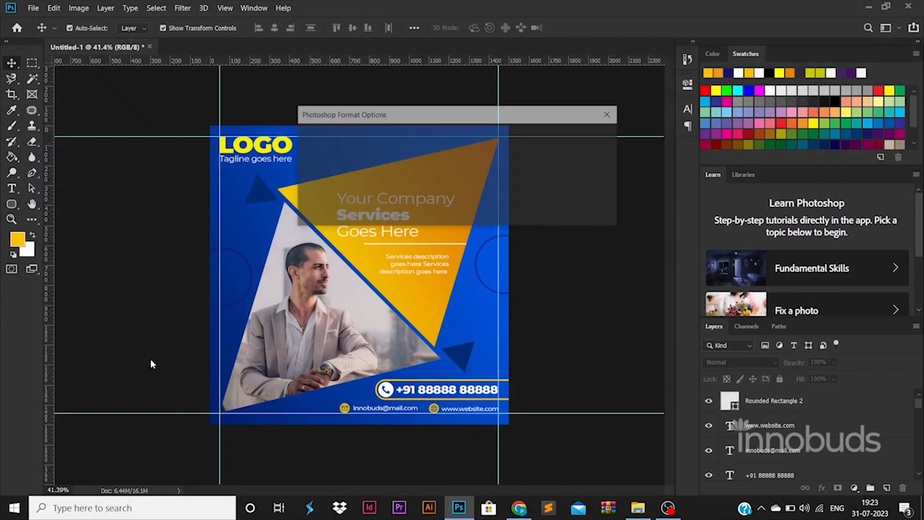
{"action": "key", "text": "Return"}
Export a Save for Web JPEG copy named poster.jpg into the 59-30 folder.
{"action": "key", "text": "ctrl+alt+shift+s"}
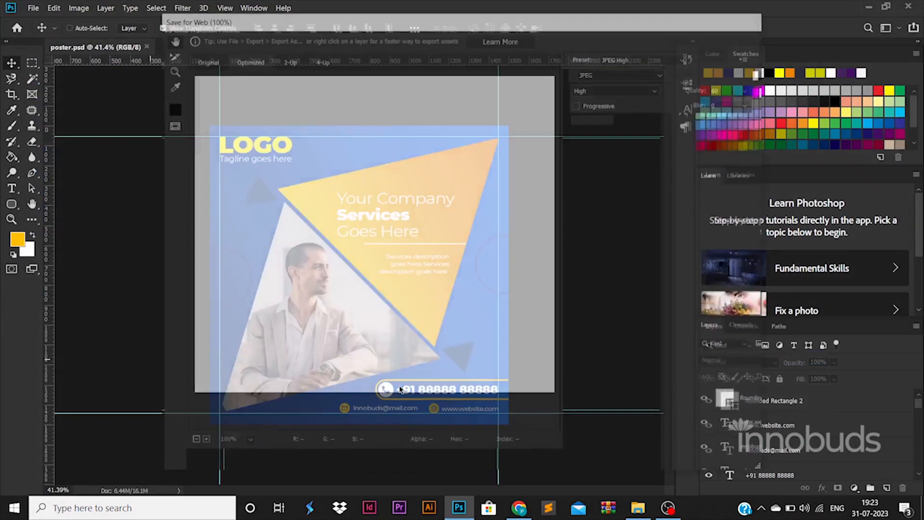
{"action": "key", "text": "Return"}
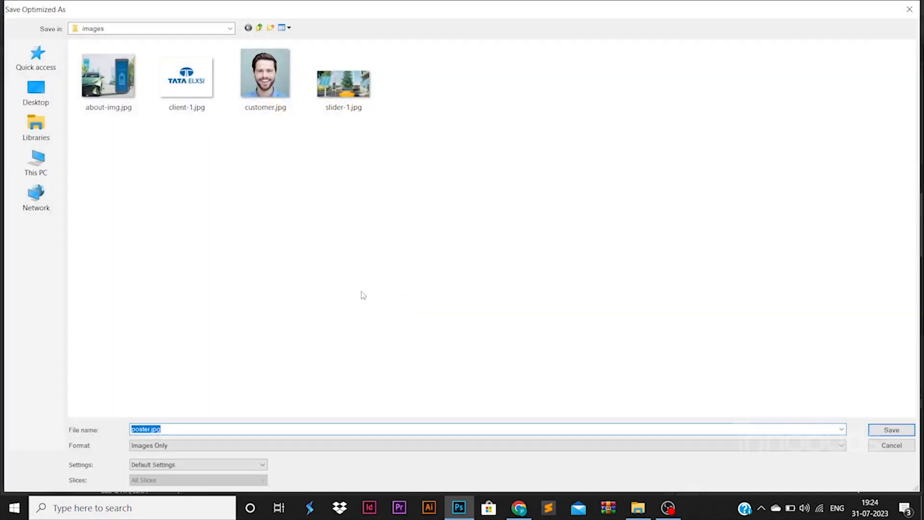
{"action": "left_click", "coordinate": [36, 161]}
{"action": "double_click", "coordinate": [250, 144]}
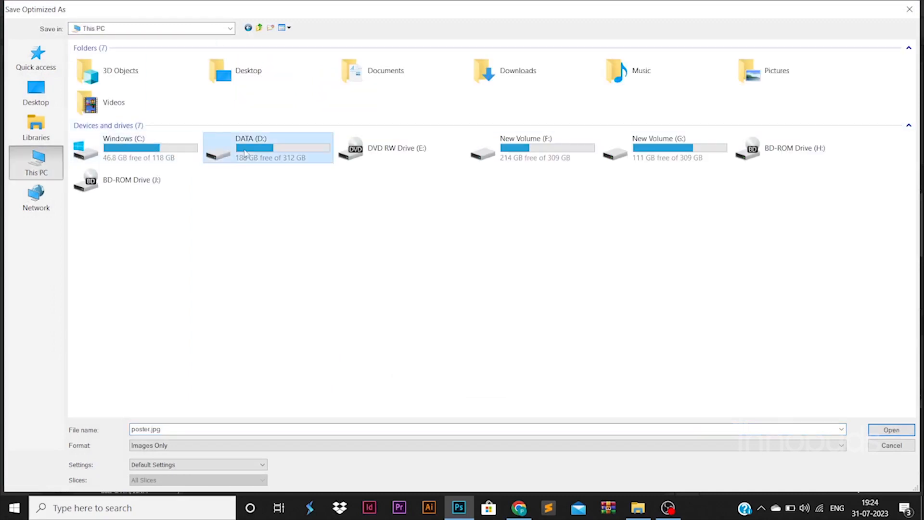
{"action": "left_click", "coordinate": [144, 45]}
{"action": "double_click", "coordinate": [155, 400]}
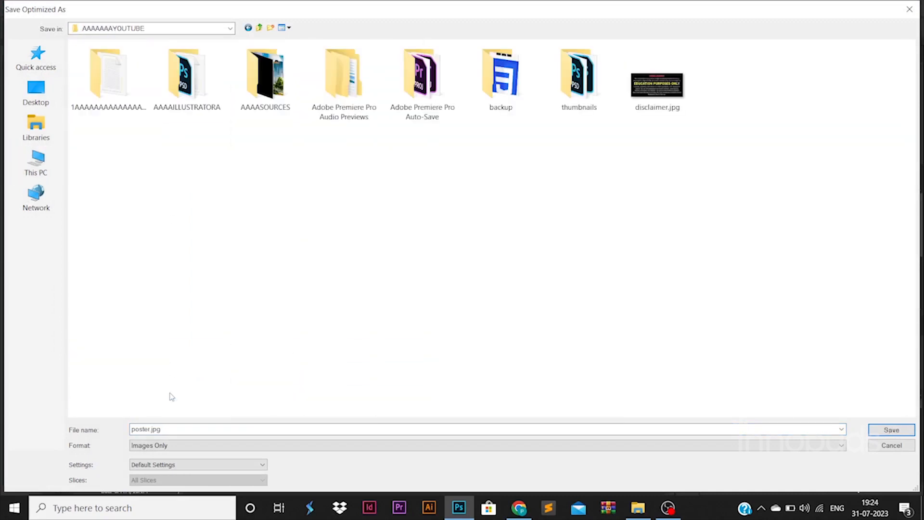
{"action": "double_click", "coordinate": [109, 77]}
{"action": "double_click", "coordinate": [500, 284]}
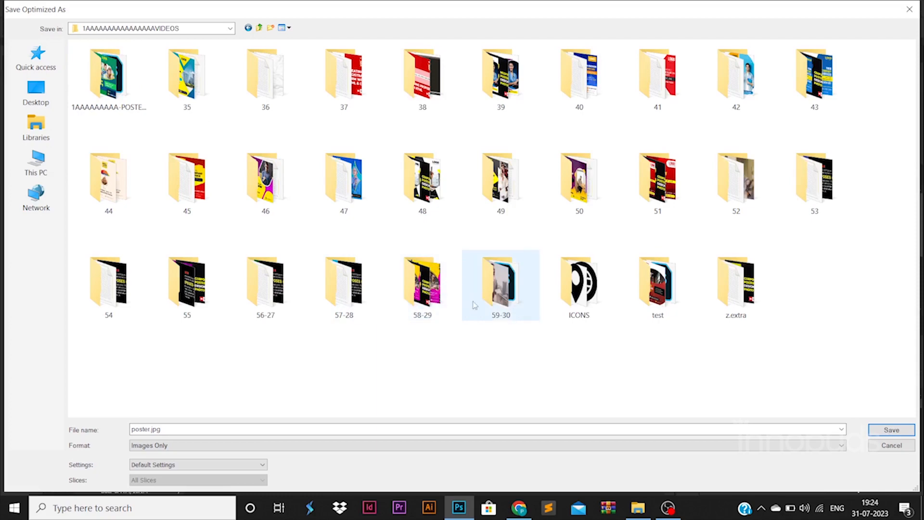
{"action": "left_click", "coordinate": [279, 427]}
{"action": "left_click", "coordinate": [907, 434]}
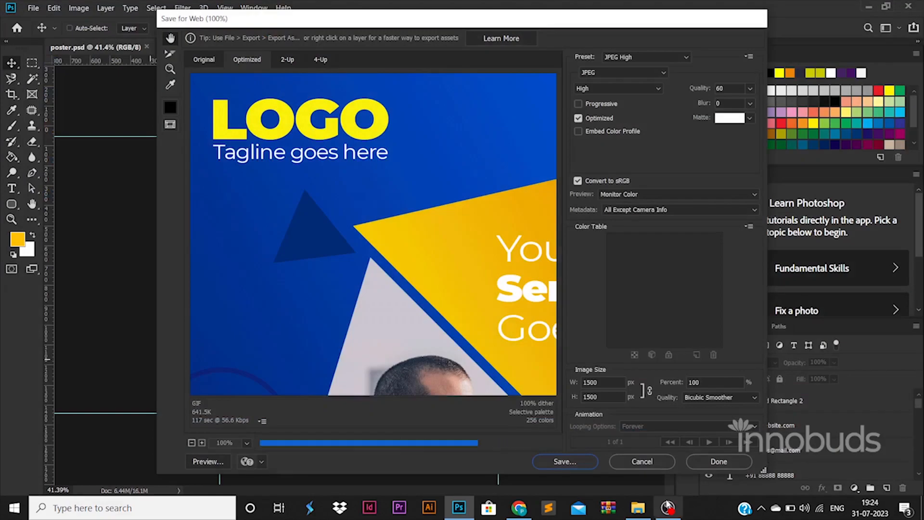
{"action": "left_click", "coordinate": [637, 508]}
Open poster.jpg from the 59-30 folder in the image viewer.
{"action": "left_click", "coordinate": [296, 40]}
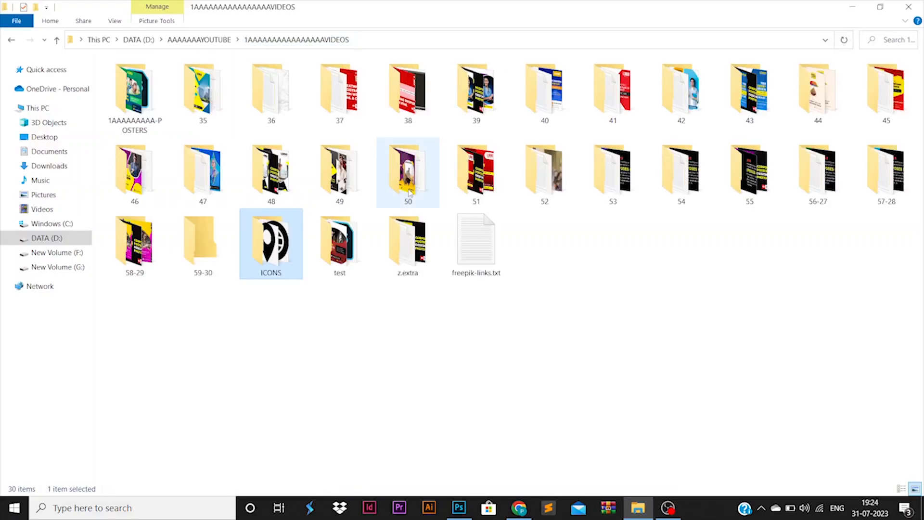
{"action": "double_click", "coordinate": [210, 228]}
{"action": "left_click", "coordinate": [259, 99]}
{"action": "right_click", "coordinate": [259, 99]}
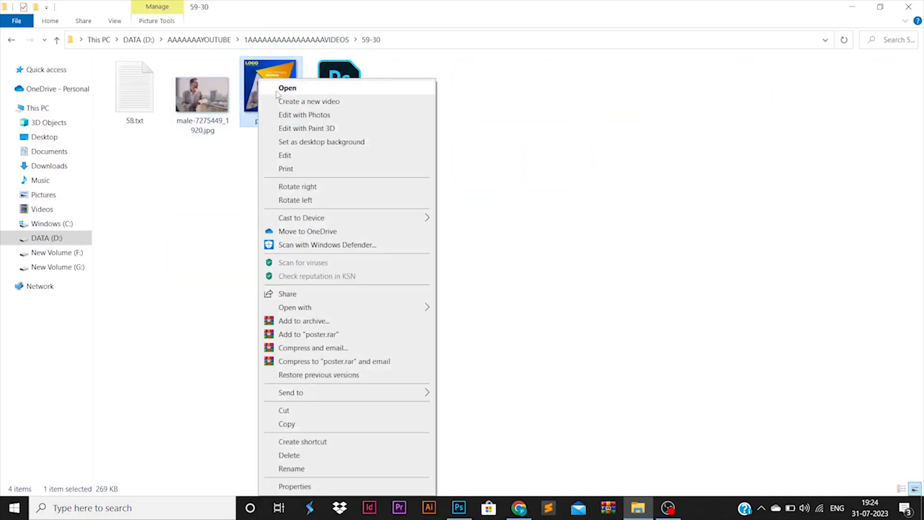
{"action": "left_click", "coordinate": [280, 88]}
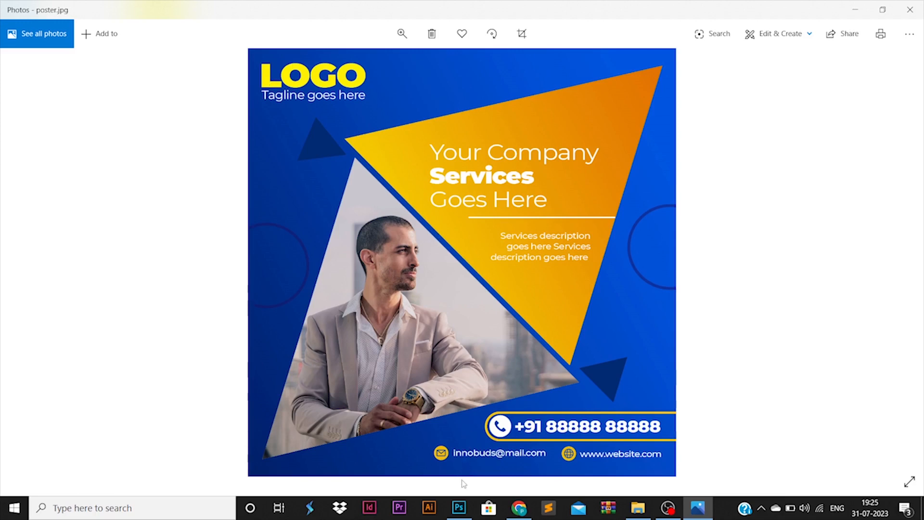
Switch from the Photos viewer back to poster.psd in Photoshop.
{"action": "left_click", "coordinate": [459, 507]}
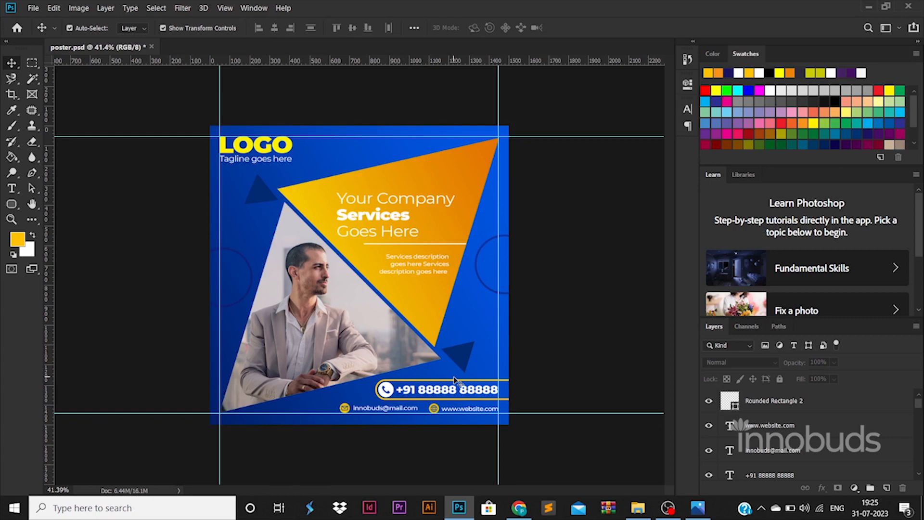
{"action": "scroll", "coordinate": [394, 336], "scroll_direction": "up", "scroll_amount": 5}
{"action": "scroll", "coordinate": [393, 335], "scroll_direction": "down", "scroll_amount": 2}
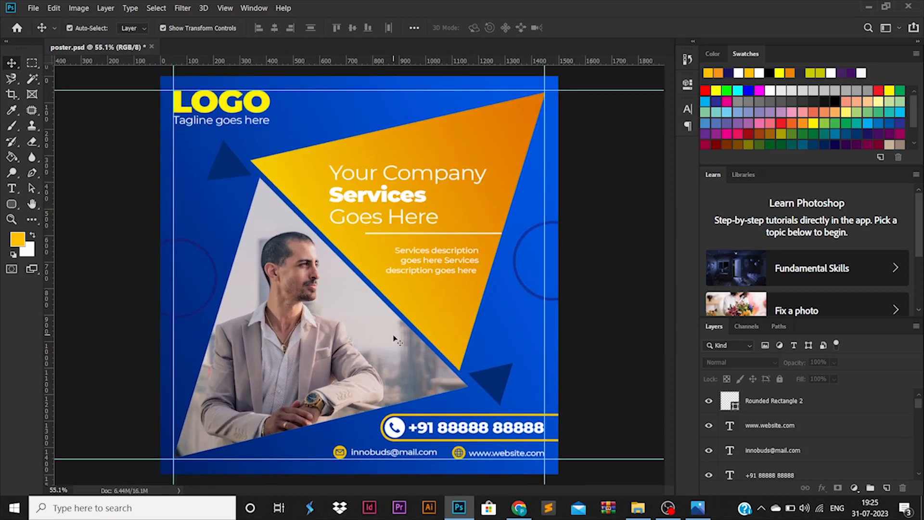